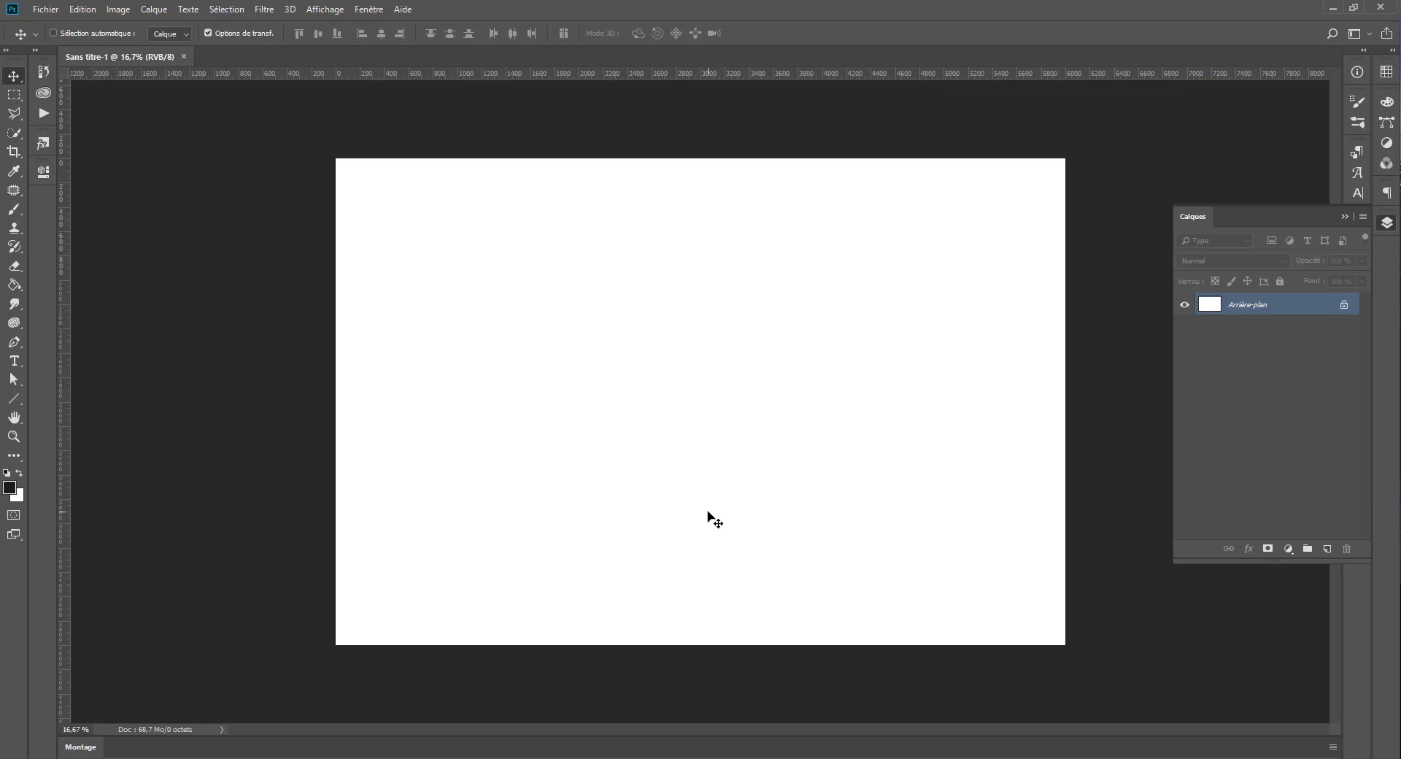
- Activate the mixer brush tool (Outil Pinceau mélangeur) for painting on the blank canvas
{"action": "left_click", "coordinate": [14, 210]}
{"action": "left_click", "coordinate": [60, 253]}
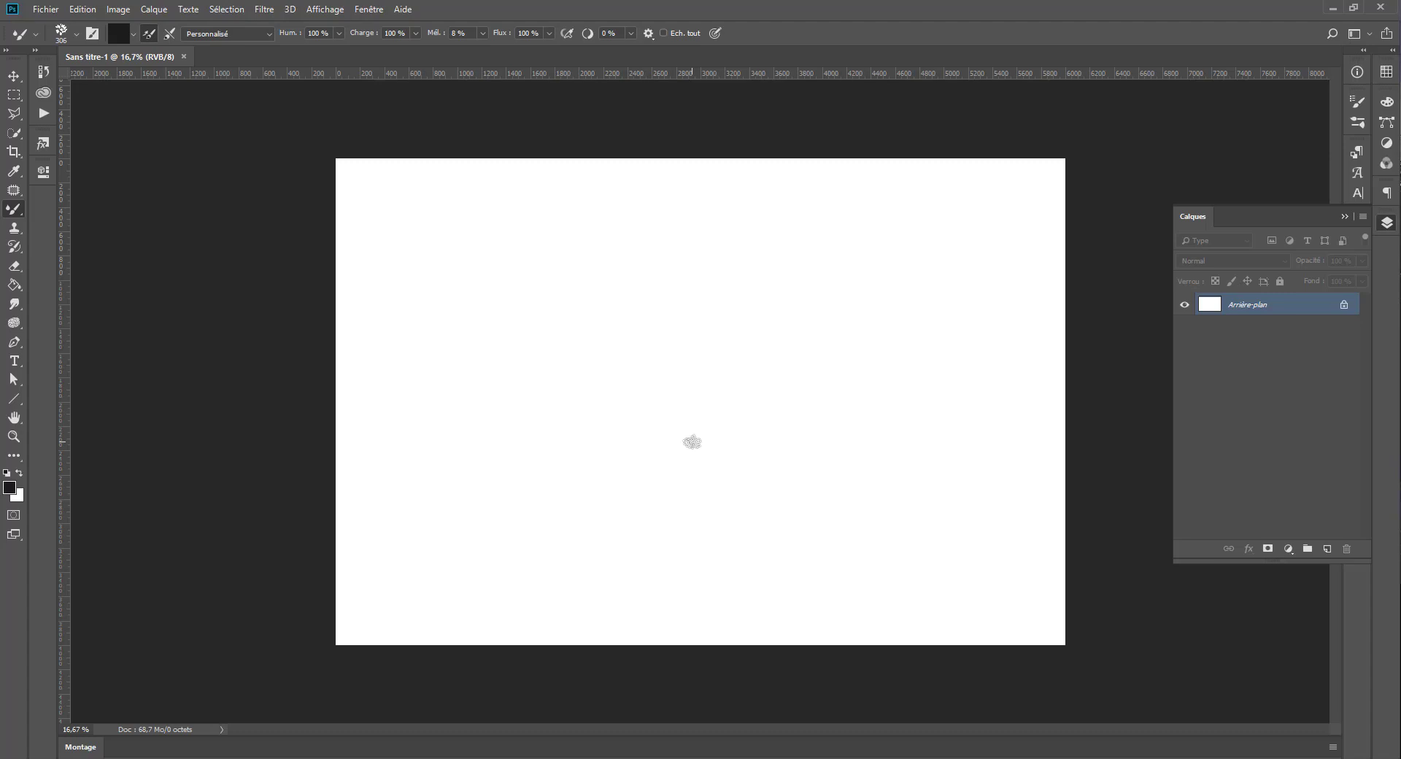
{"action": "left_click", "coordinate": [692, 442]}
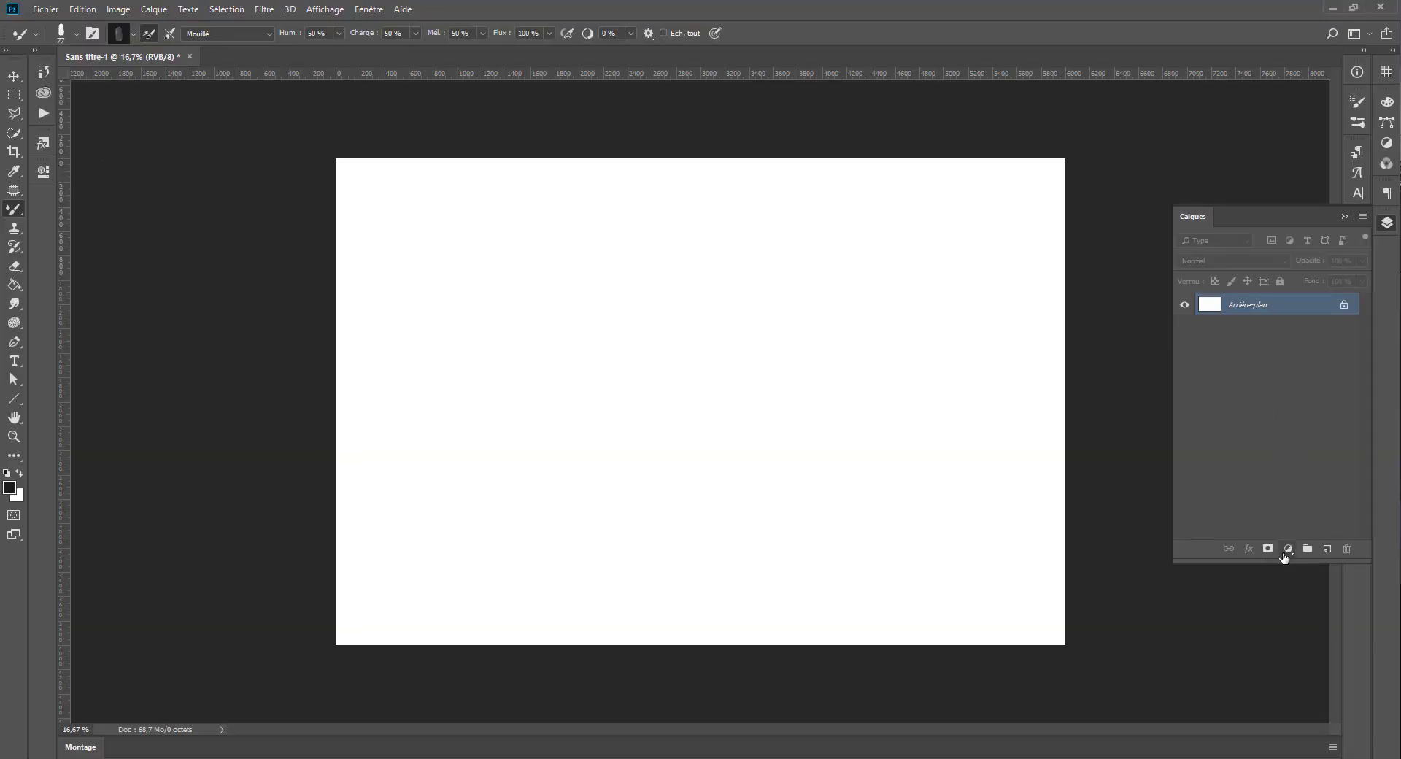
{"action": "left_click", "coordinate": [15, 210]}
{"action": "right_click", "coordinate": [15, 210]}
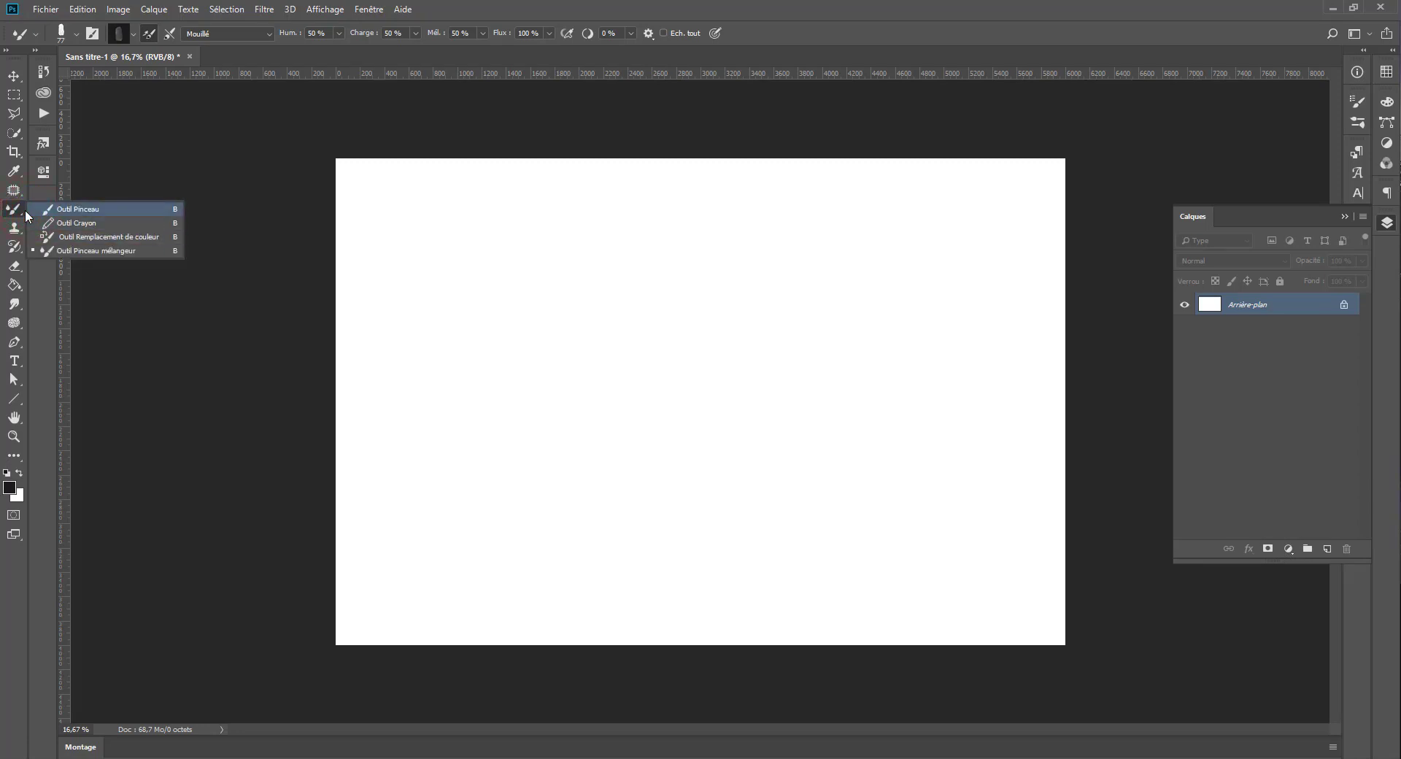
{"action": "left_click", "coordinate": [90, 251]}
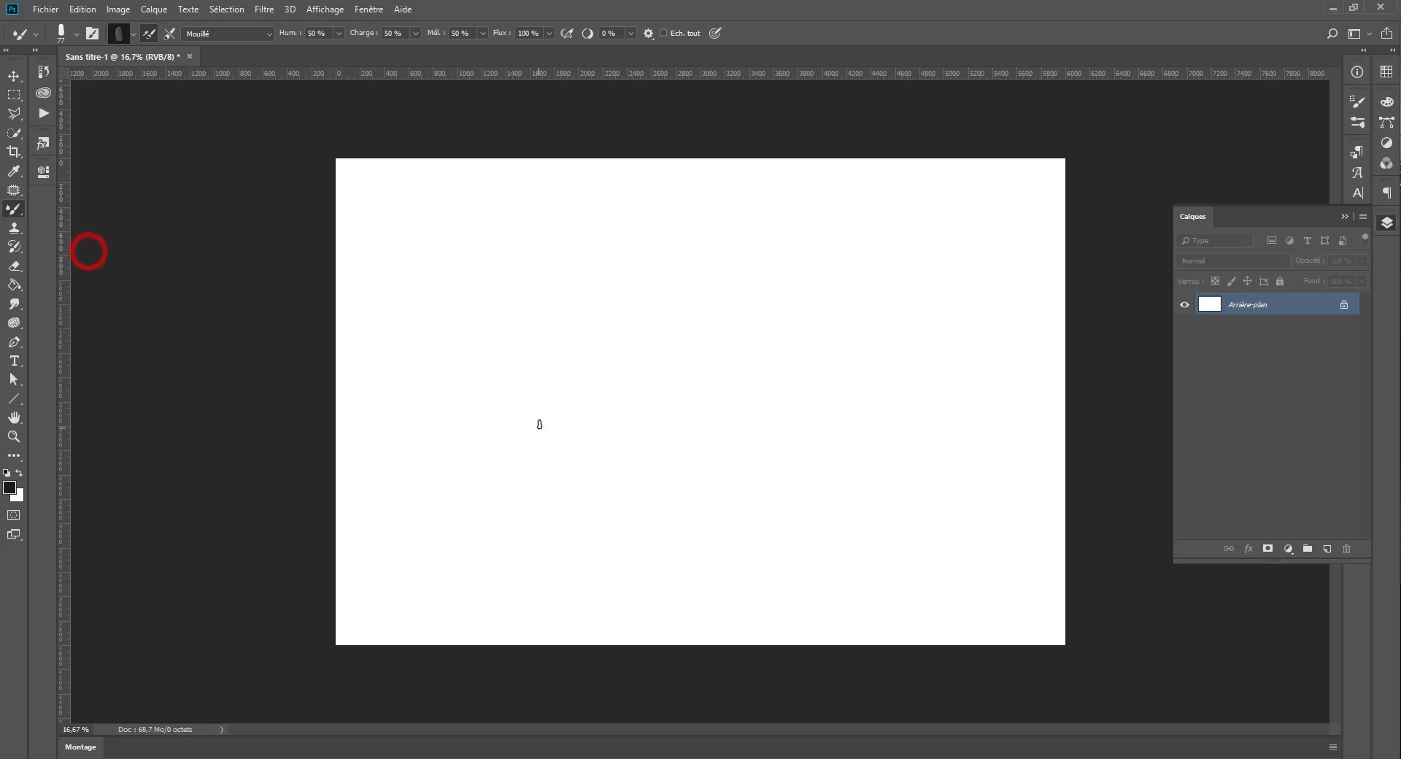
- Add a new empty layer above the background and set the mixer brush to the Sec preset
{"action": "left_click", "coordinate": [1327, 549]}
{"action": "left_click", "coordinate": [223, 28]}
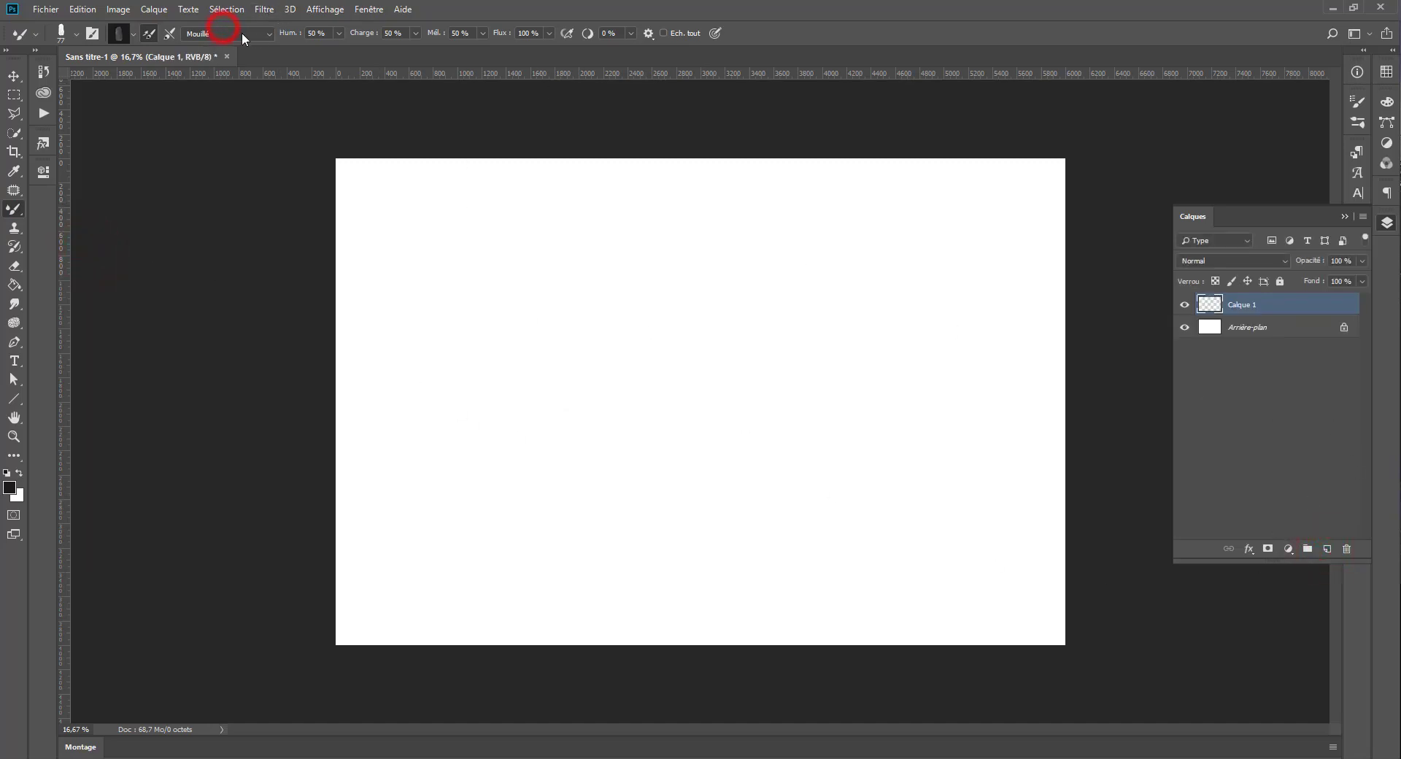
{"action": "left_click", "coordinate": [205, 68]}
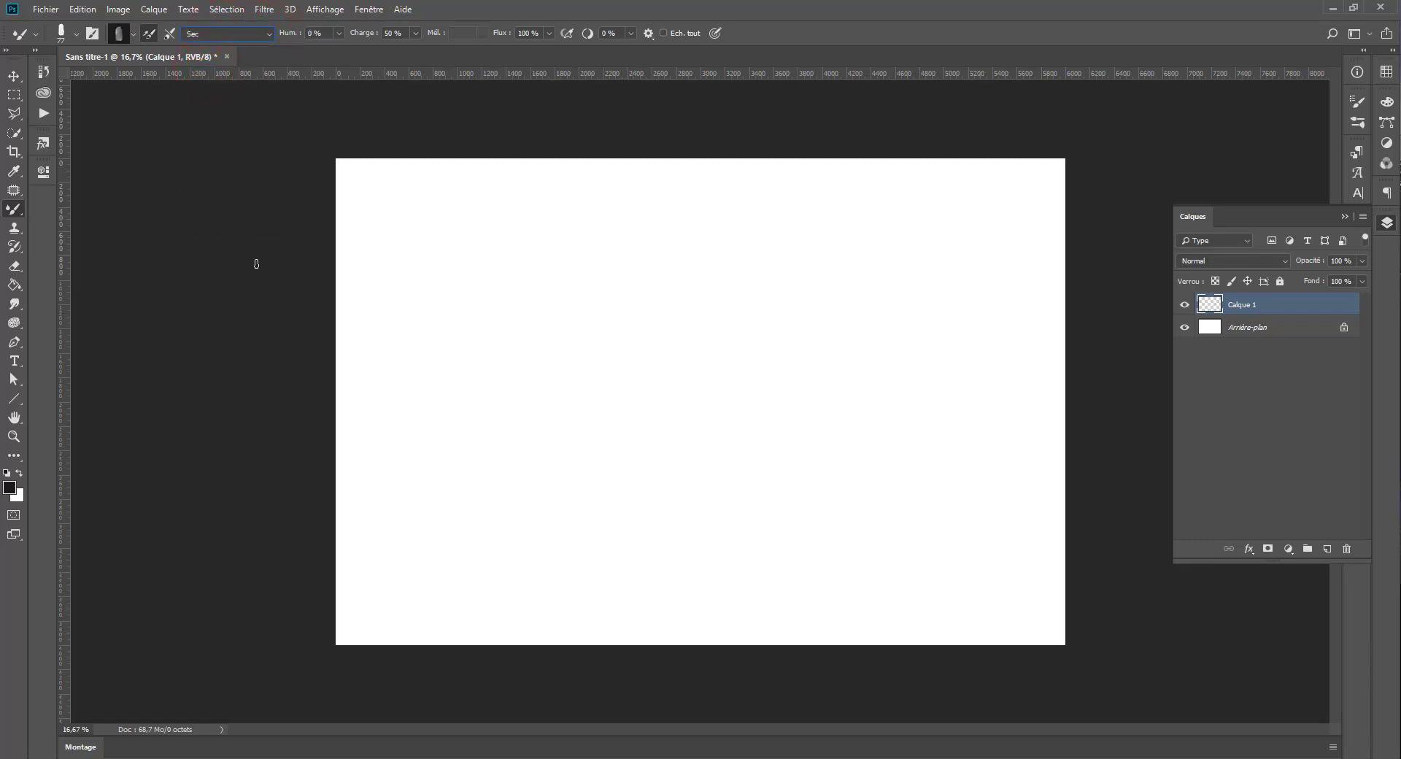
- Try the 139 px round tip at 0% hardness, and choose the rectangular 1262 px tip from the perso group
{"action": "right_click", "coordinate": [598, 297]}
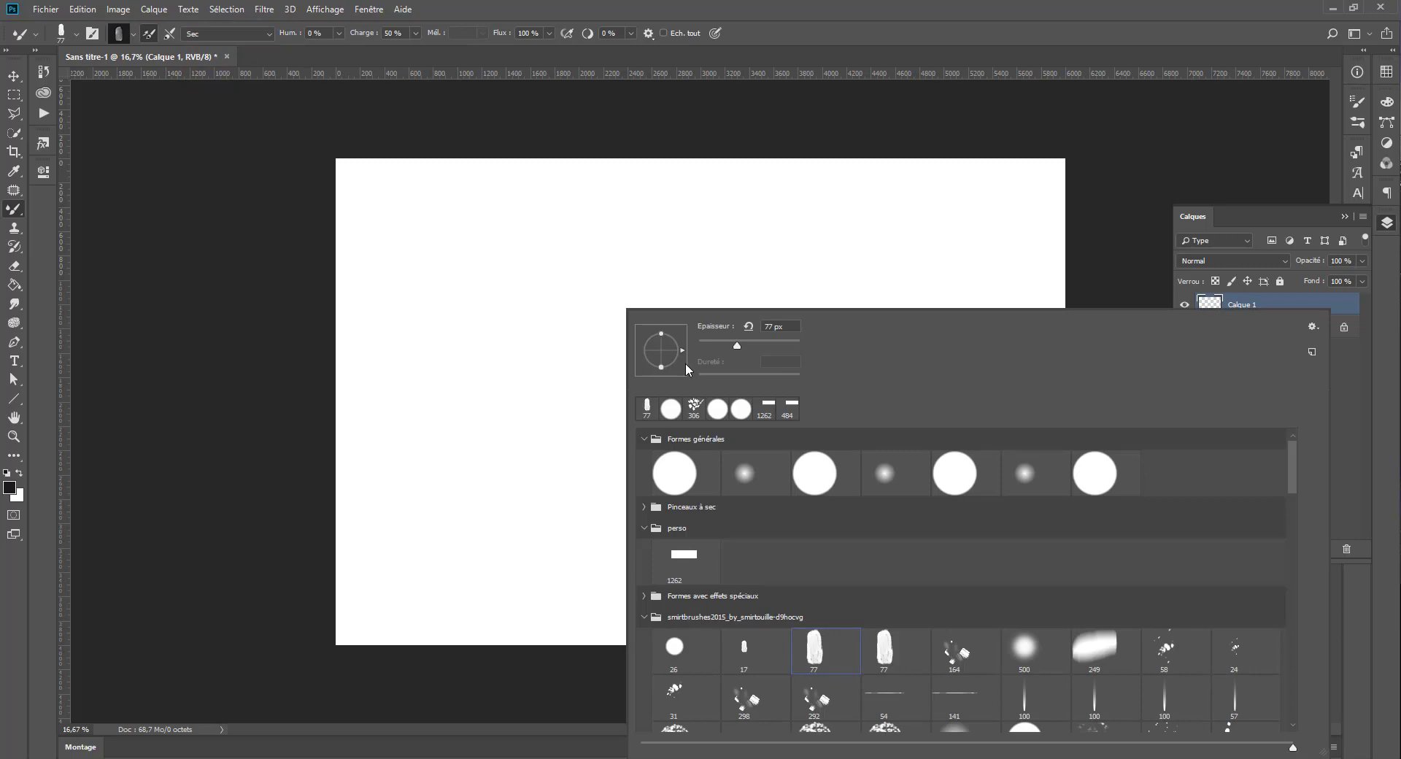
{"action": "left_click", "coordinate": [804, 475]}
{"action": "left_click", "coordinate": [763, 343]}
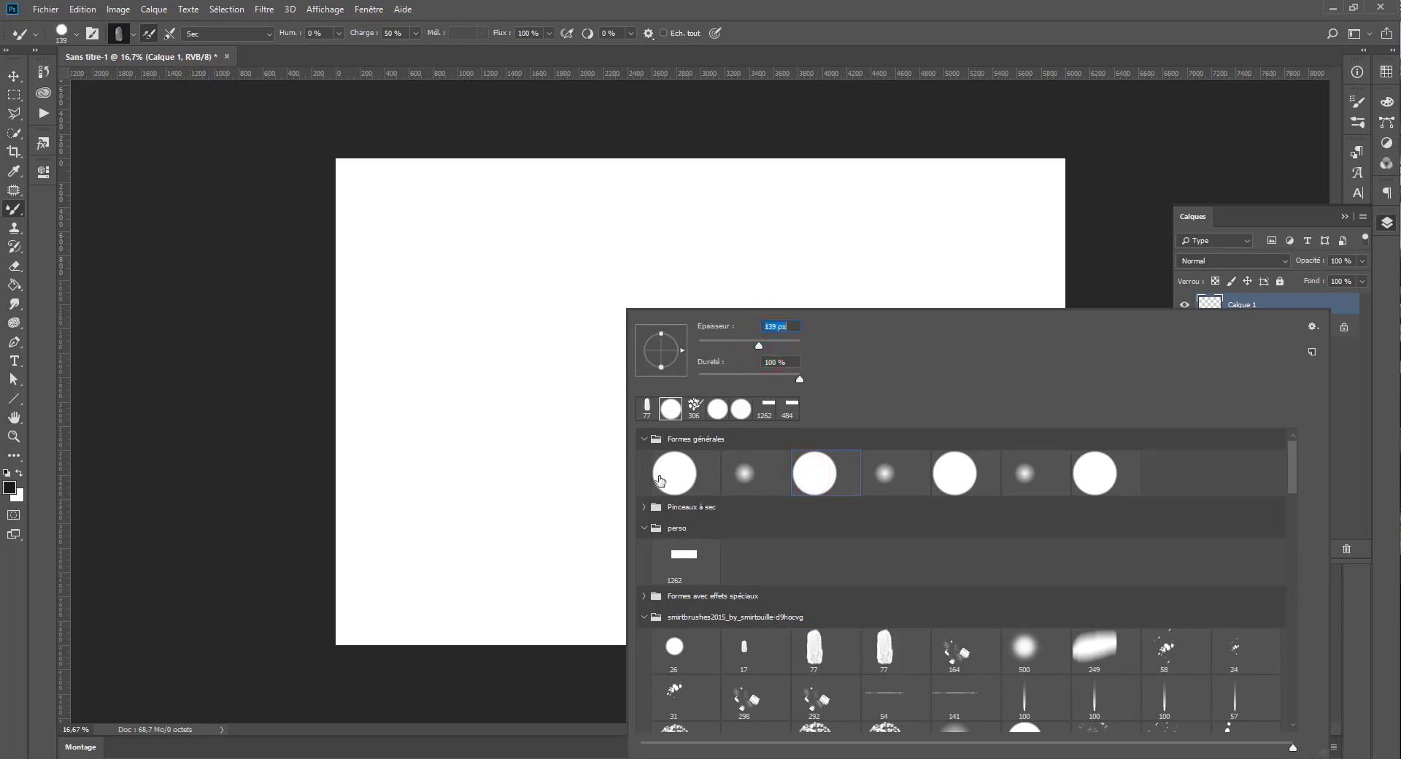
{"action": "left_click", "coordinate": [755, 379]}
{"action": "left_click_drag", "start_coordinate": [729, 377], "coordinate": [513, 335]}
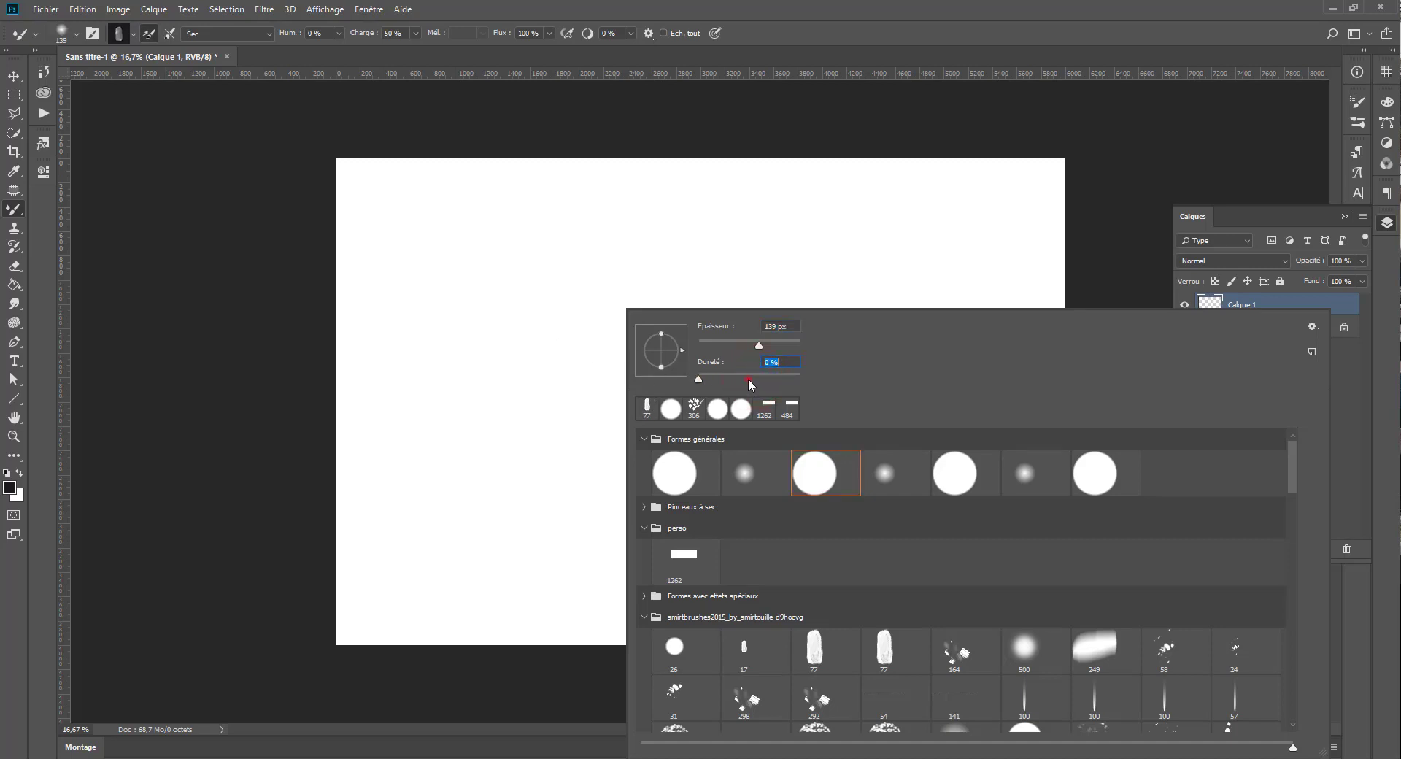
{"action": "left_click_drag", "start_coordinate": [748, 378], "coordinate": [887, 394]}
{"action": "left_click", "coordinate": [679, 555]}
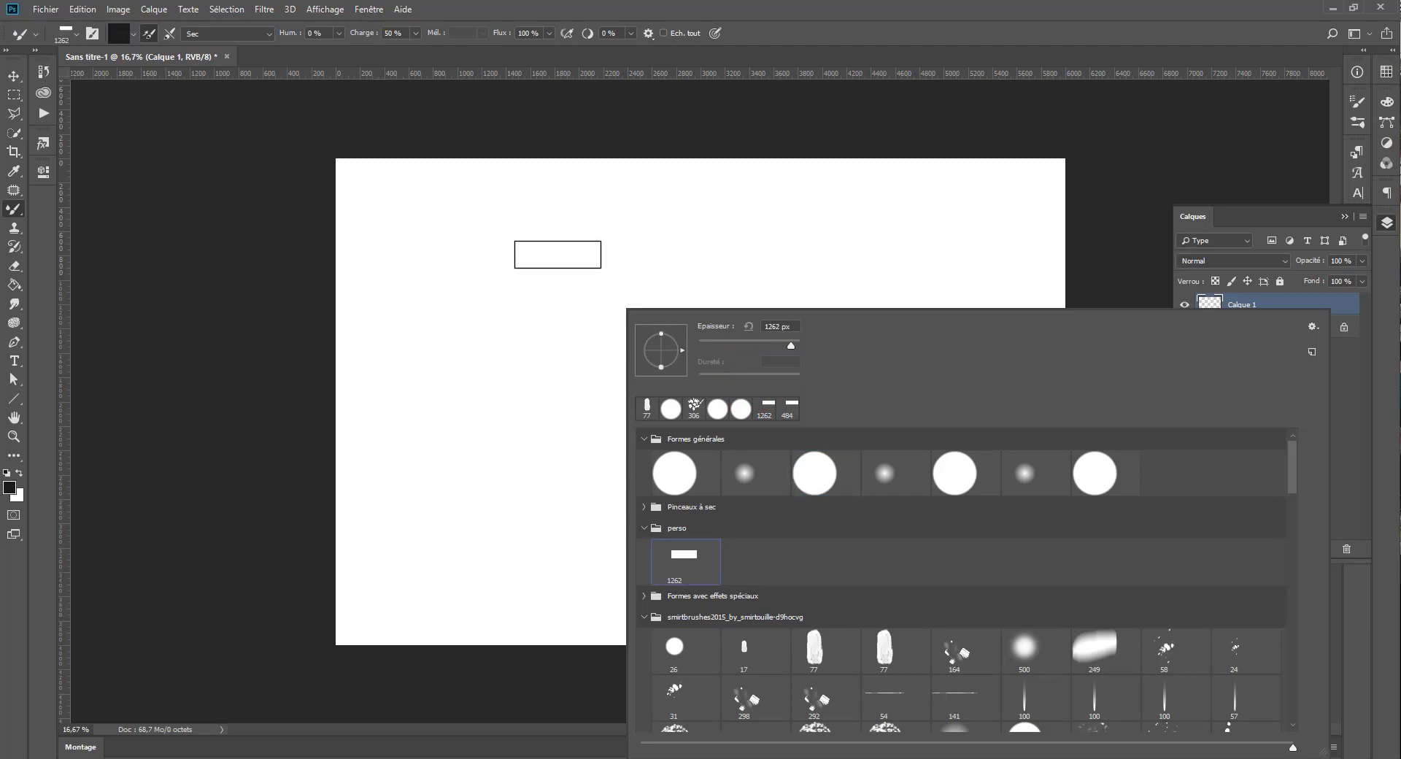
- Try a winding black stroke with the 1262 px rectangular tip and undo it
{"action": "mouse_move", "coordinate": [559, 276]}
{"action": "left_mouse_down"}
{"action": "mouse_move", "coordinate": [544, 299]}
{"action": "mouse_move", "coordinate": [678, 409]}
{"action": "mouse_move", "coordinate": [701, 503]}
{"action": "mouse_move", "coordinate": [603, 537]}
{"action": "mouse_move", "coordinate": [689, 410]}
{"action": "mouse_move", "coordinate": [547, 515]}
{"action": "left_mouse_up"}
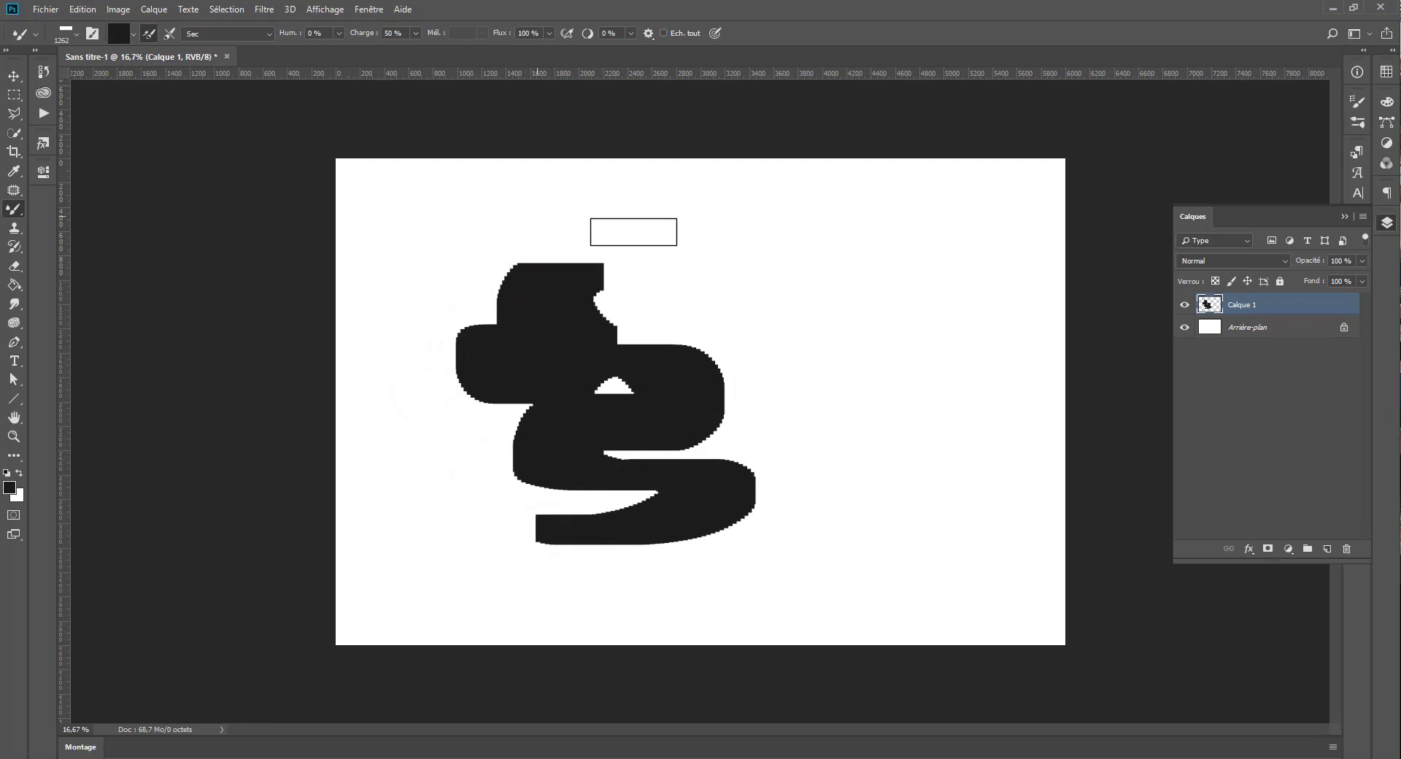
{"action": "key", "text": "ctrl+z"}
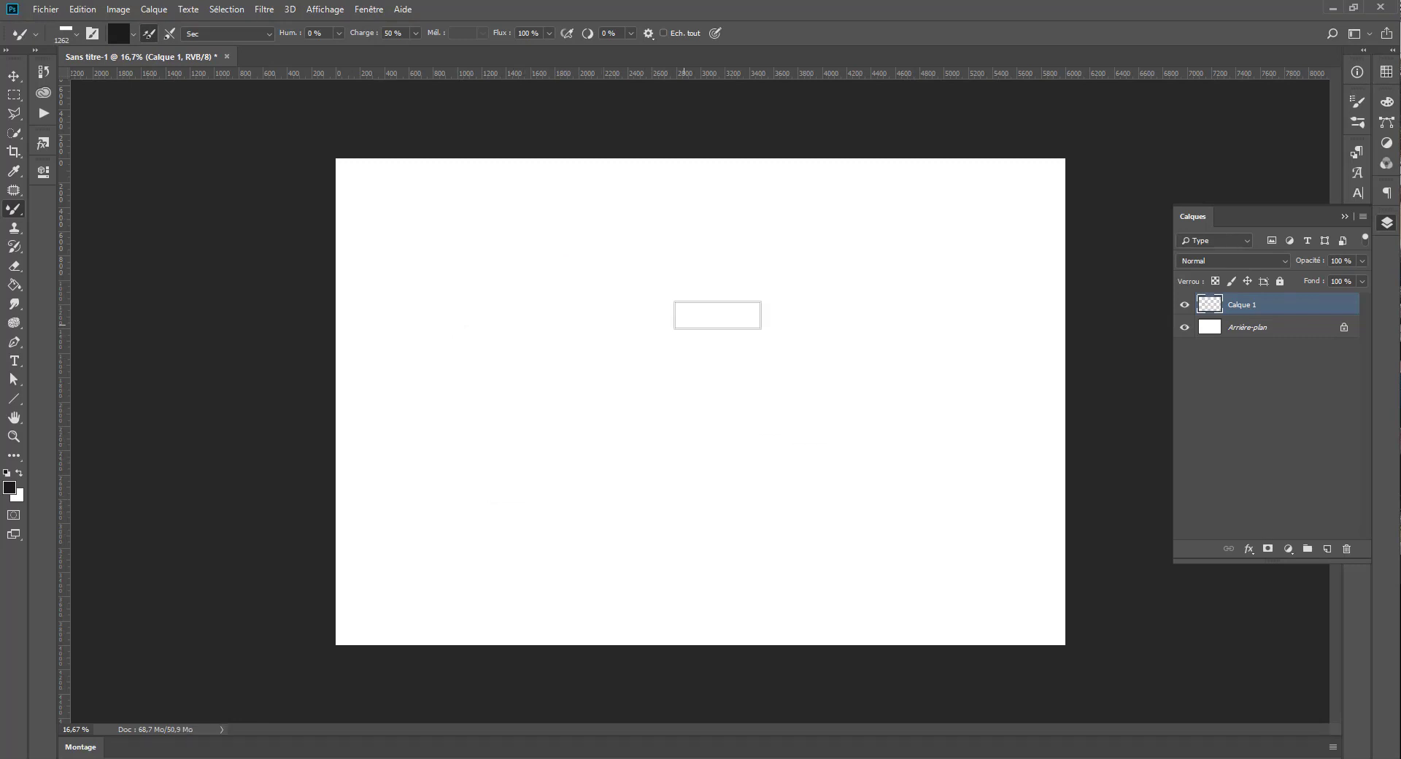
- Reduce the rectangular brush tip's size to 196 px
{"action": "right_click", "coordinate": [618, 306]}
{"action": "left_click_drag", "start_coordinate": [758, 330], "coordinate": [744, 328]}
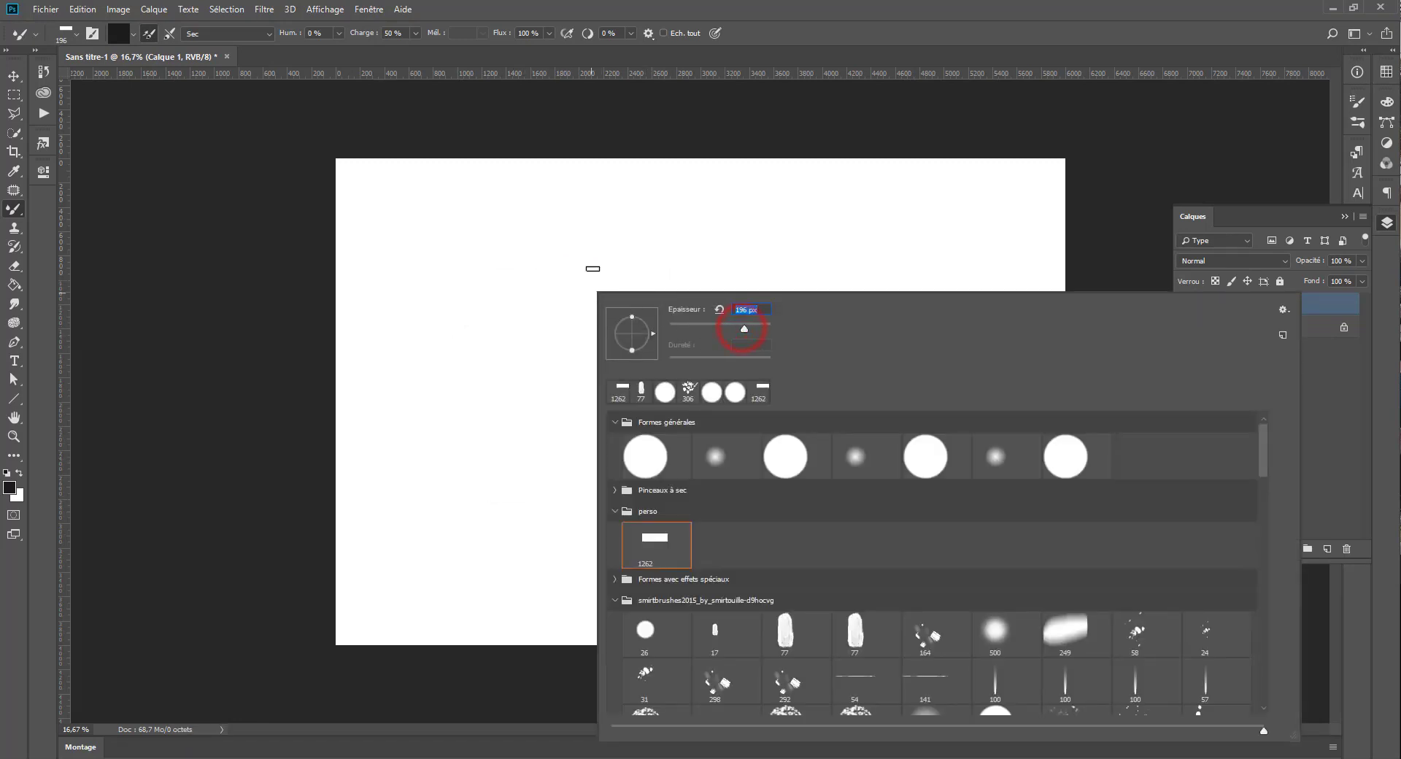
{"action": "left_click", "coordinate": [616, 250]}
- Try S-shaped black strokes with the 196 px tip on Calque 1 and erase them all
{"action": "left_click_drag", "start_coordinate": [634, 249], "coordinate": [527, 365]}
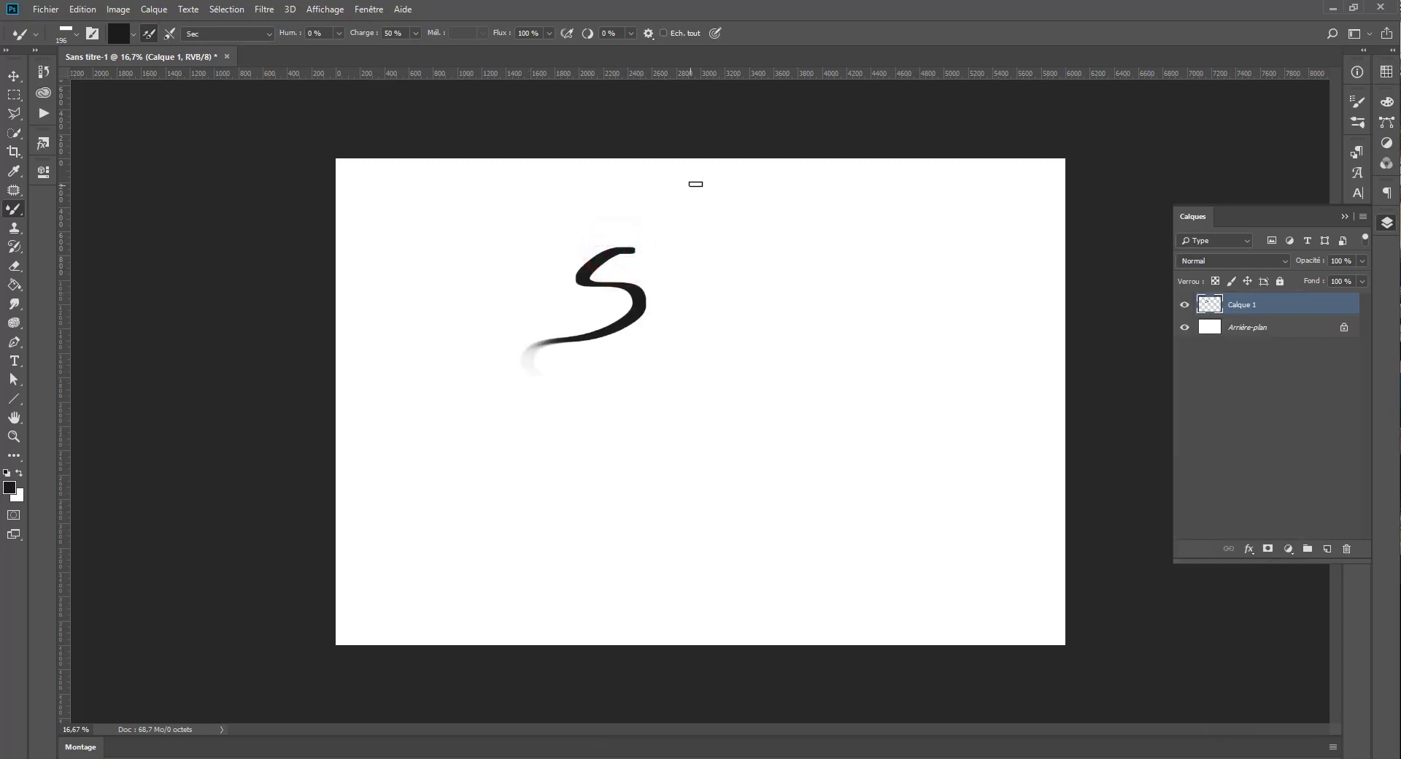
{"action": "key", "text": "ctrl+z"}
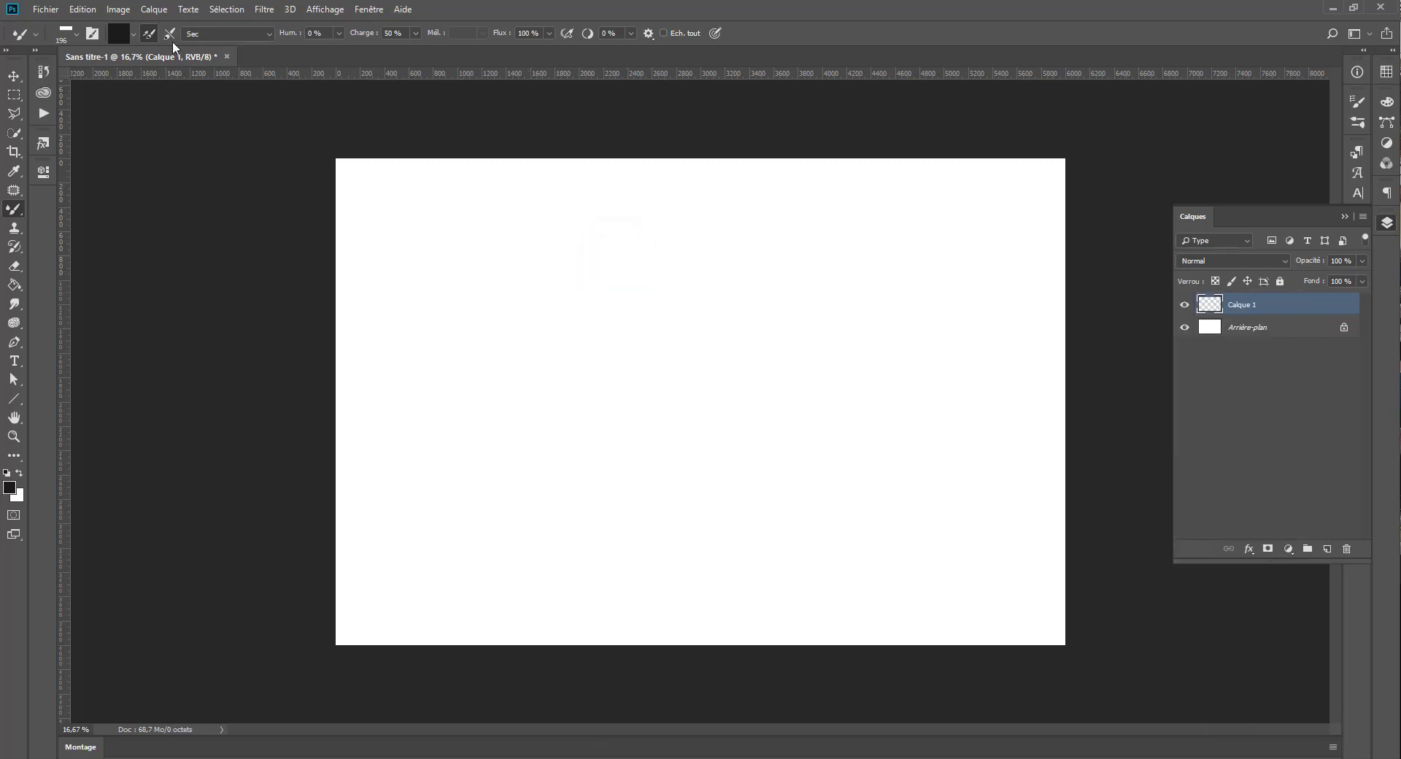
{"action": "mouse_move", "coordinate": [701, 272]}
{"action": "left_mouse_down"}
{"action": "mouse_move", "coordinate": [680, 324]}
{"action": "mouse_move", "coordinate": [729, 362]}
{"action": "mouse_move", "coordinate": [651, 372]}
{"action": "mouse_move", "coordinate": [636, 412]}
{"action": "left_mouse_up"}
{"action": "mouse_move", "coordinate": [884, 272]}
{"action": "left_mouse_down"}
{"action": "mouse_move", "coordinate": [816, 307]}
{"action": "mouse_move", "coordinate": [866, 353]}
{"action": "mouse_move", "coordinate": [863, 383]}
{"action": "mouse_move", "coordinate": [780, 420]}
{"action": "left_mouse_up"}
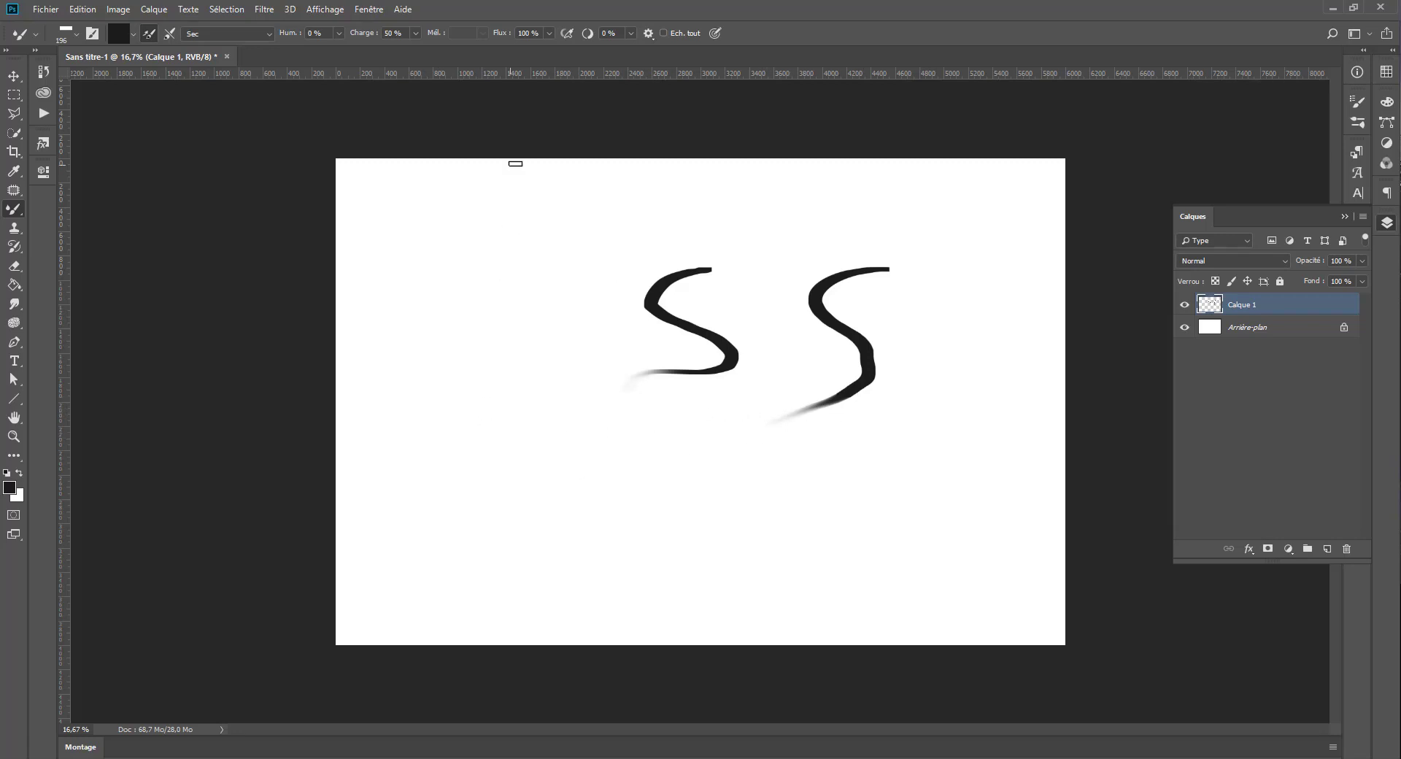
{"action": "key", "text": "Delete"}
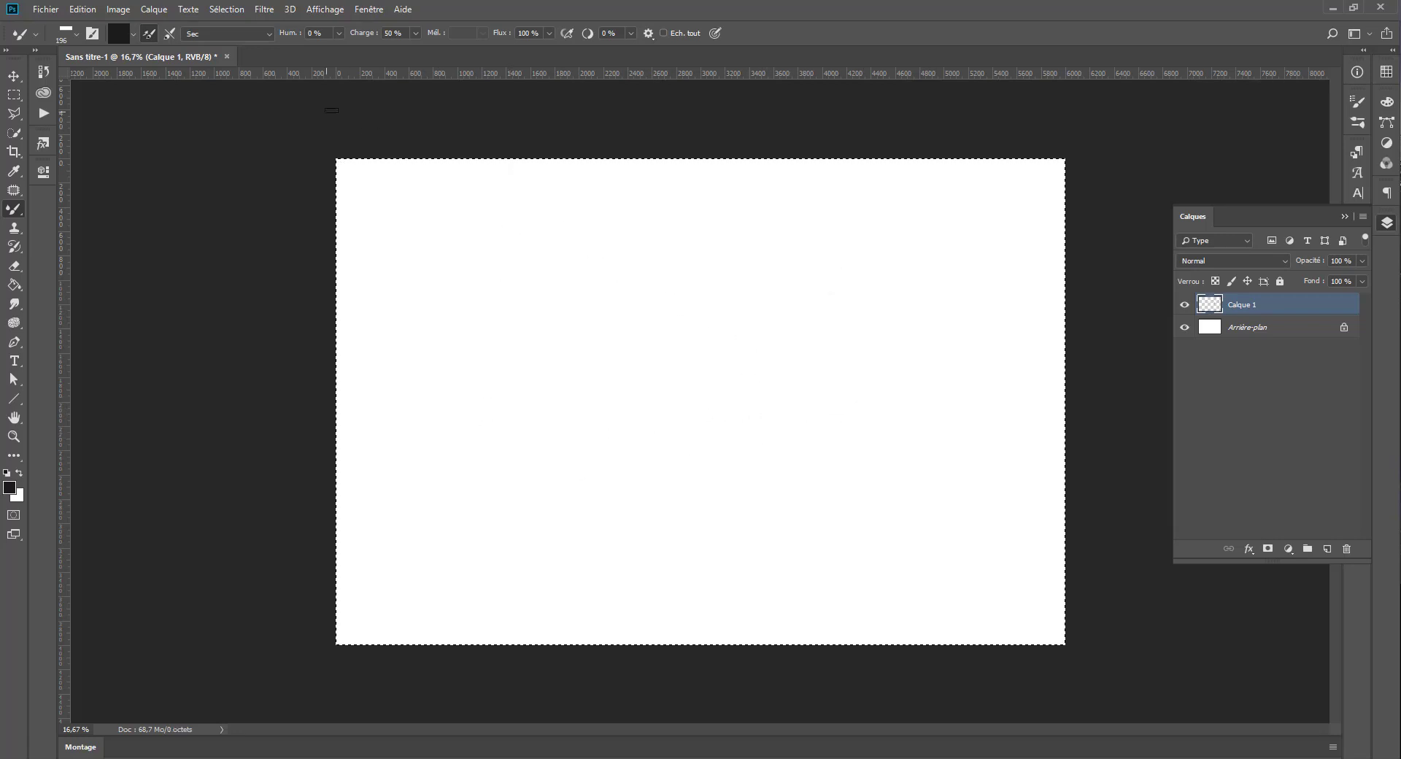
- Examine the brush tip settings, the brush load options and the mixer brush colour selector without changing them
{"action": "right_click", "coordinate": [611, 326]}
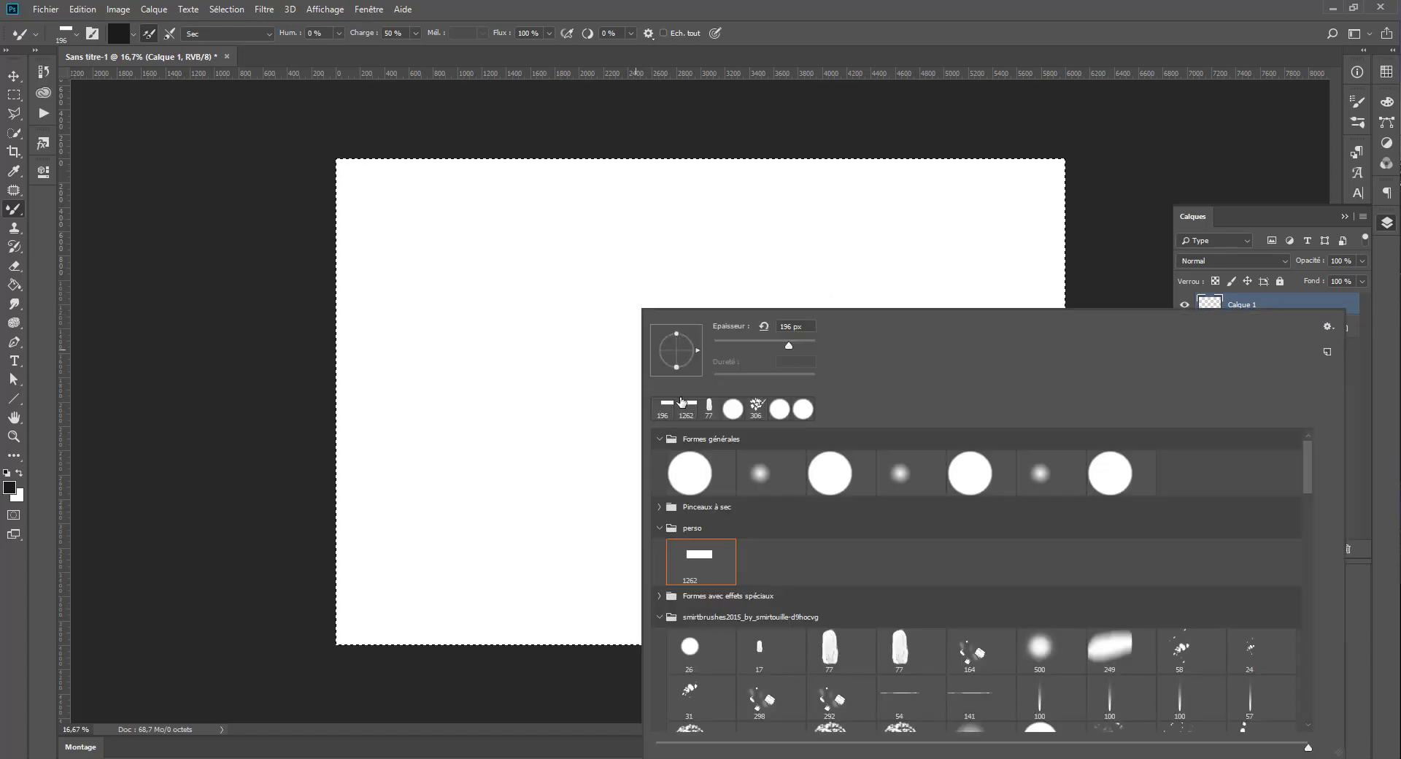
{"action": "left_click", "coordinate": [125, 32]}
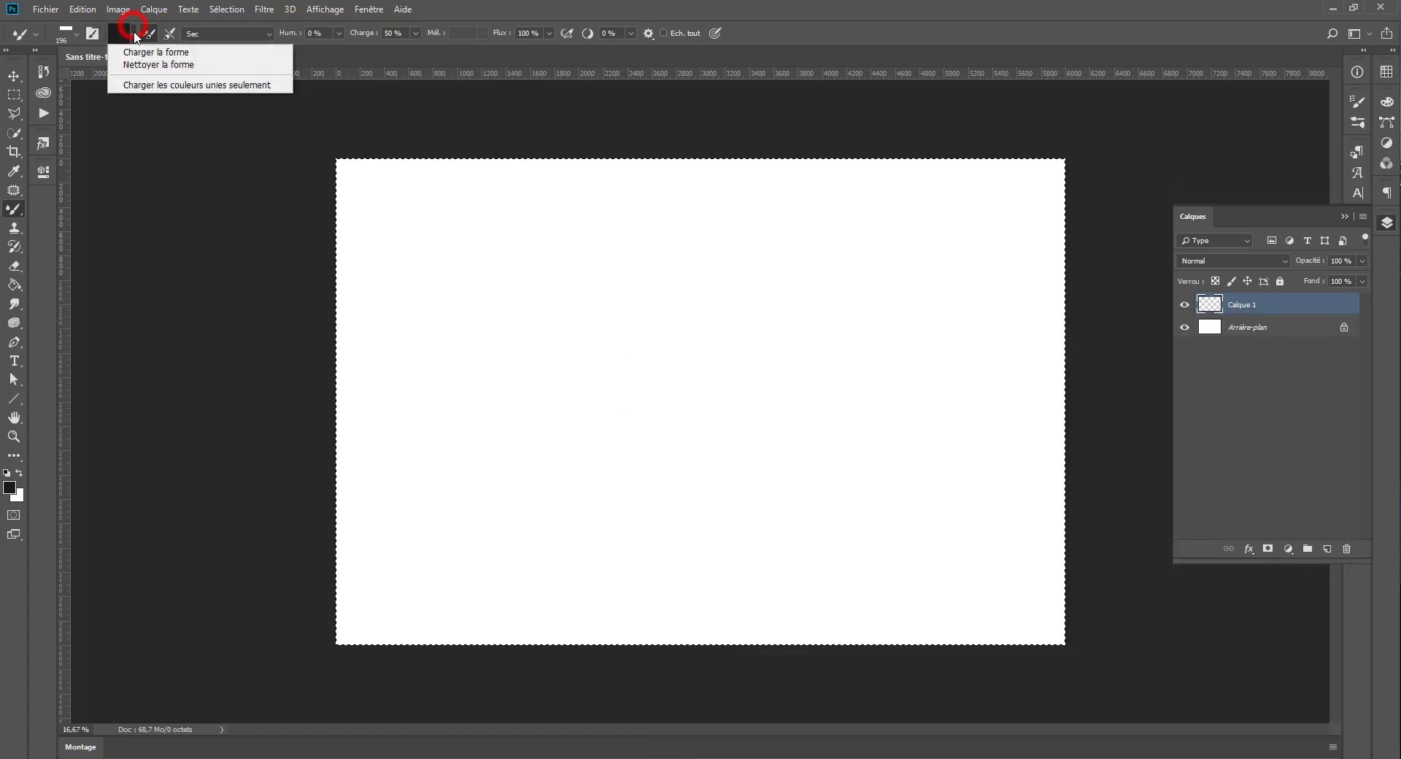
{"action": "left_click", "coordinate": [125, 28]}
{"action": "left_click", "coordinate": [121, 32]}
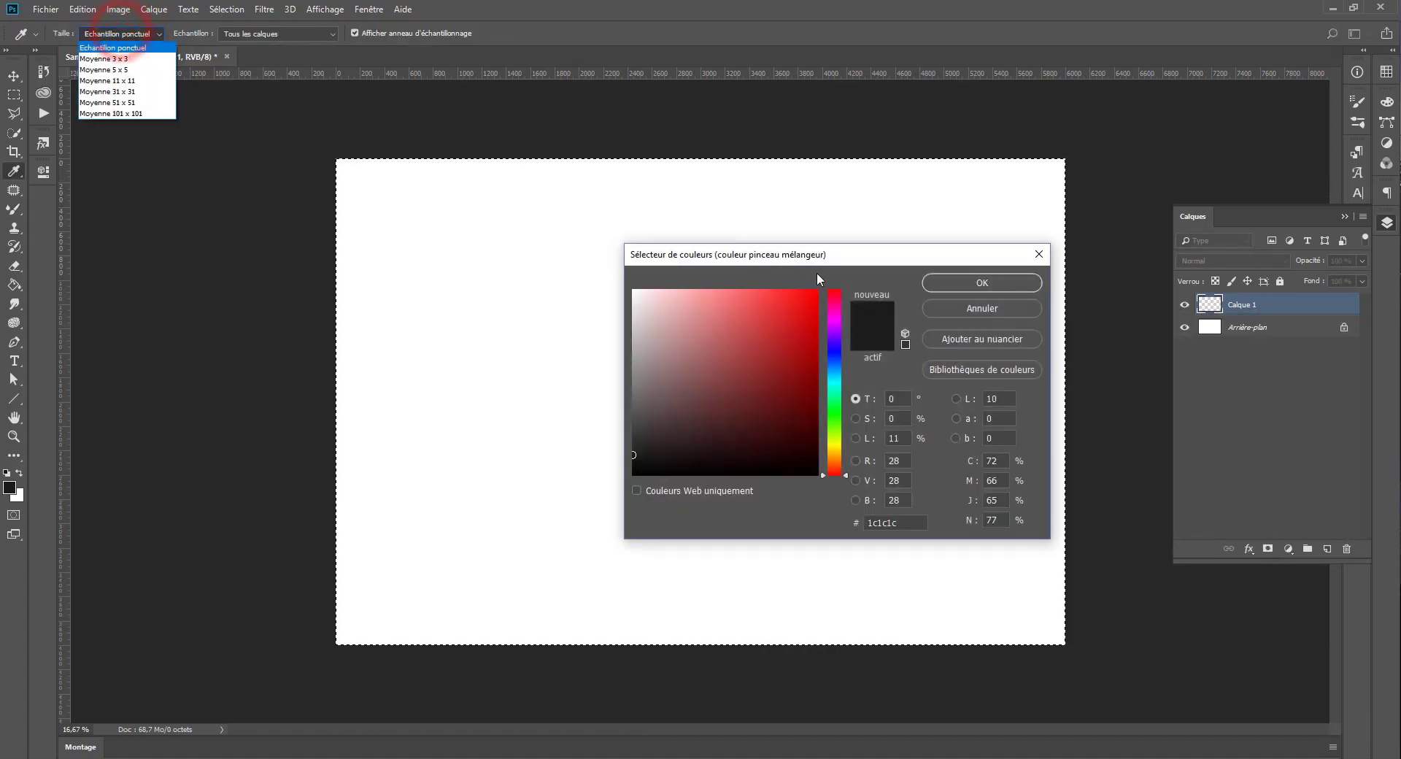
{"action": "left_click", "coordinate": [961, 313]}
{"action": "left_click", "coordinate": [954, 310]}
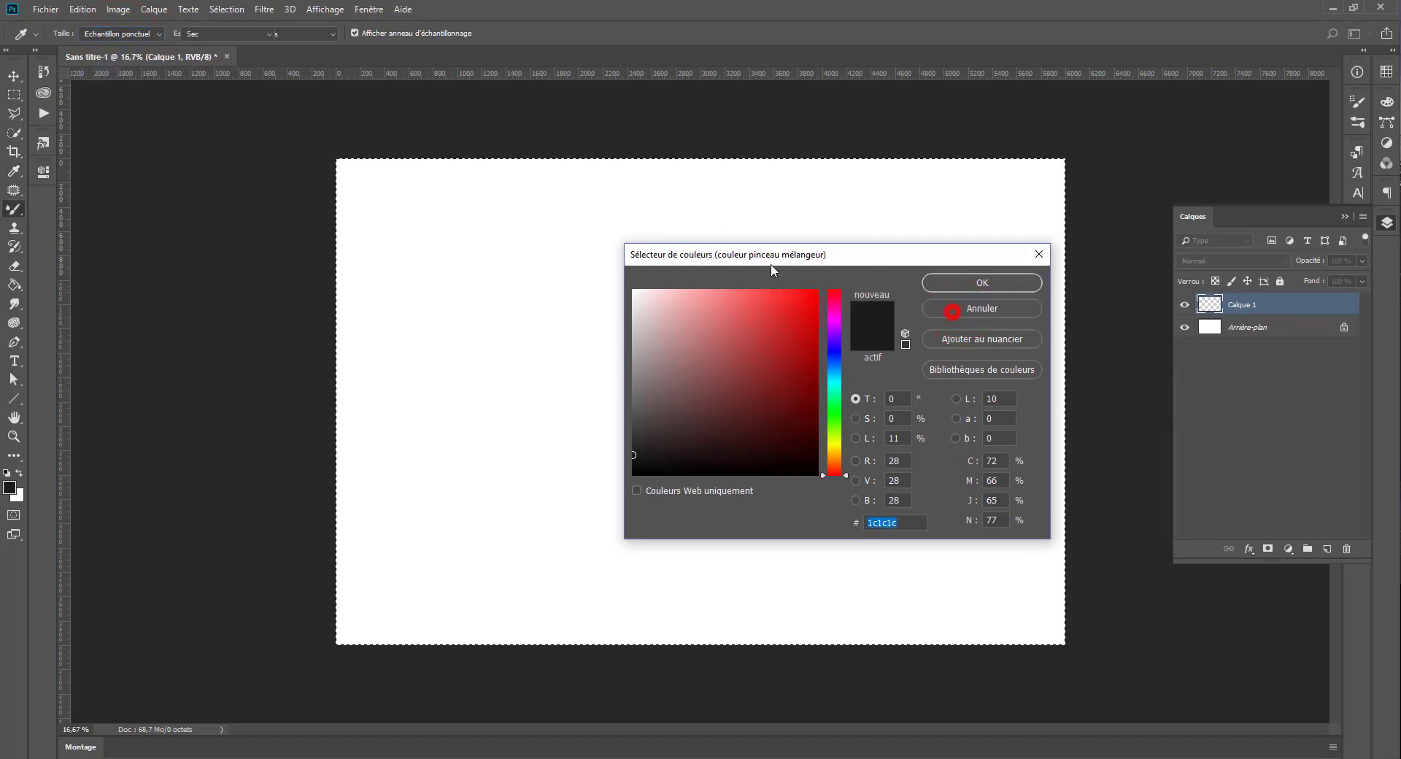
{"action": "left_click", "coordinate": [125, 32]}
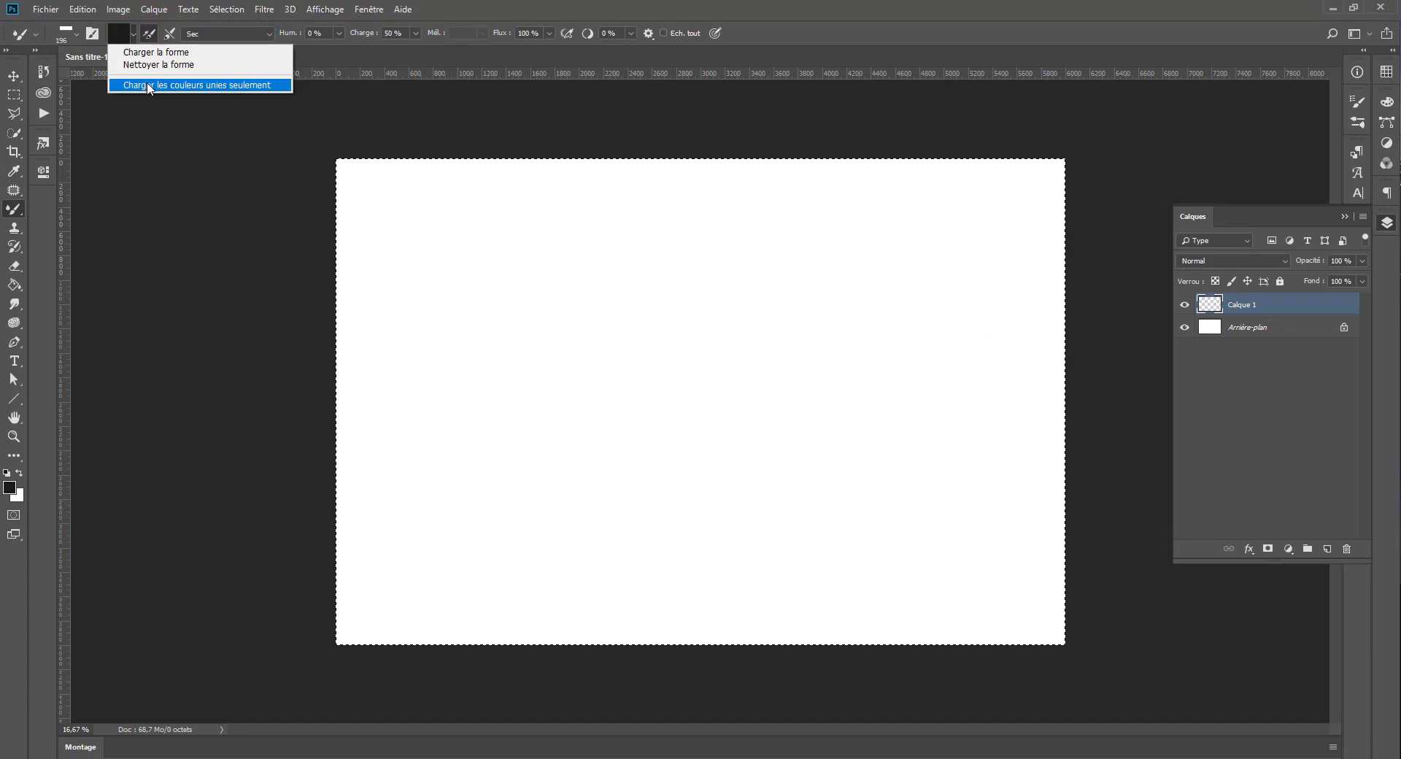
- Compare the load and clean options after each stroke by painting short diagonal black strokes on Calque 1
{"action": "left_click", "coordinate": [150, 33]}
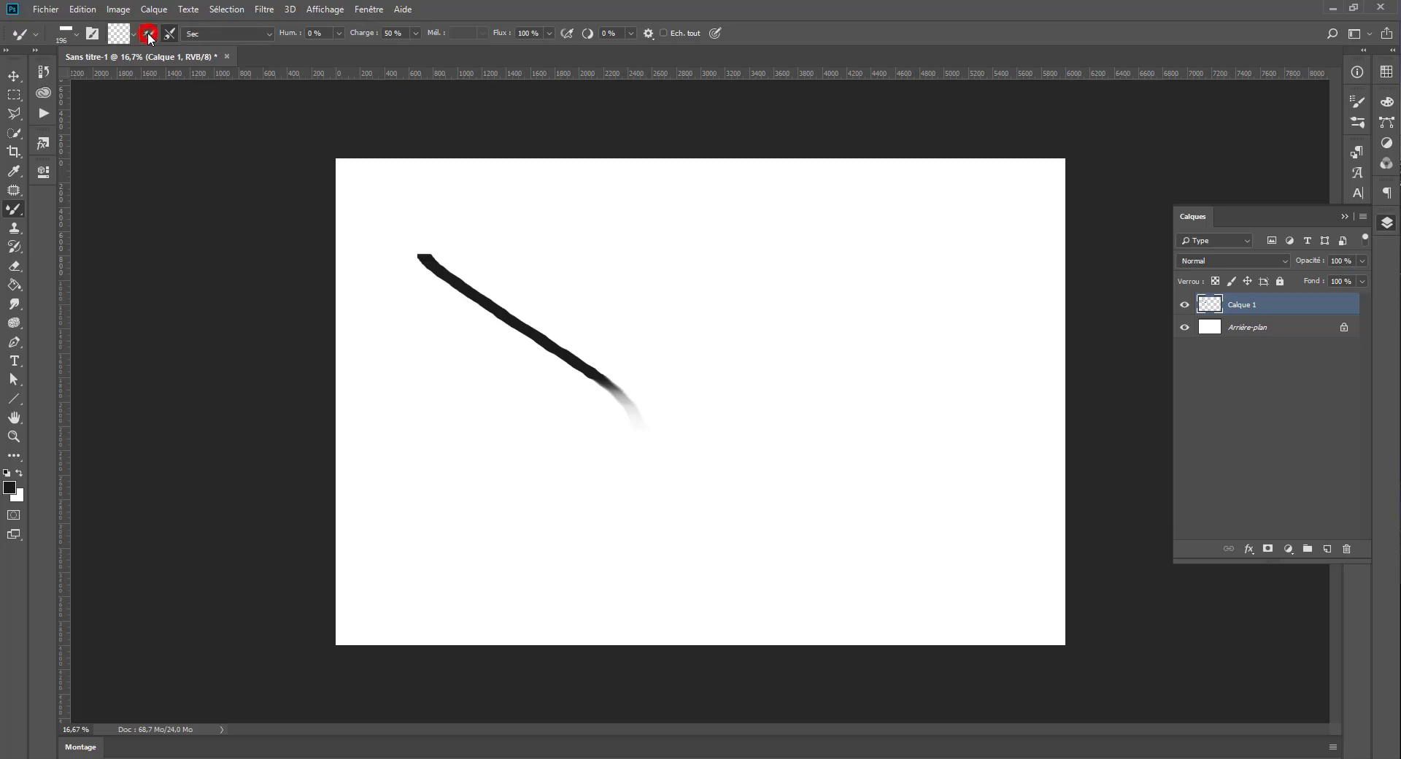
{"action": "left_click", "coordinate": [149, 34]}
{"action": "left_click", "coordinate": [151, 32]}
{"action": "mouse_move", "coordinate": [697, 281]}
{"action": "left_mouse_down"}
{"action": "mouse_move", "coordinate": [764, 343]}
{"action": "mouse_move", "coordinate": [848, 380]}
{"action": "left_mouse_up"}
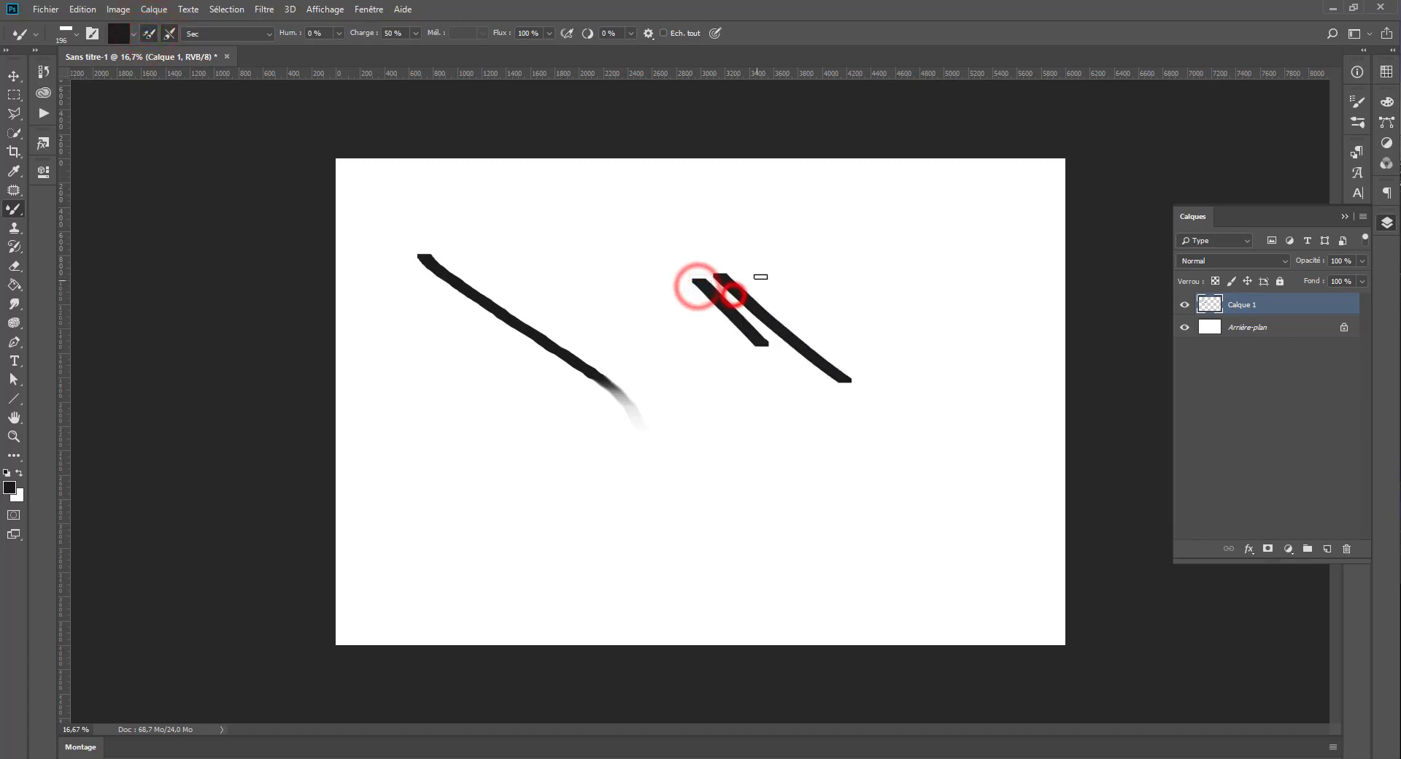
{"action": "left_click_drag", "start_coordinate": [765, 281], "coordinate": [896, 392]}
{"action": "left_click_drag", "start_coordinate": [843, 314], "coordinate": [952, 403]}
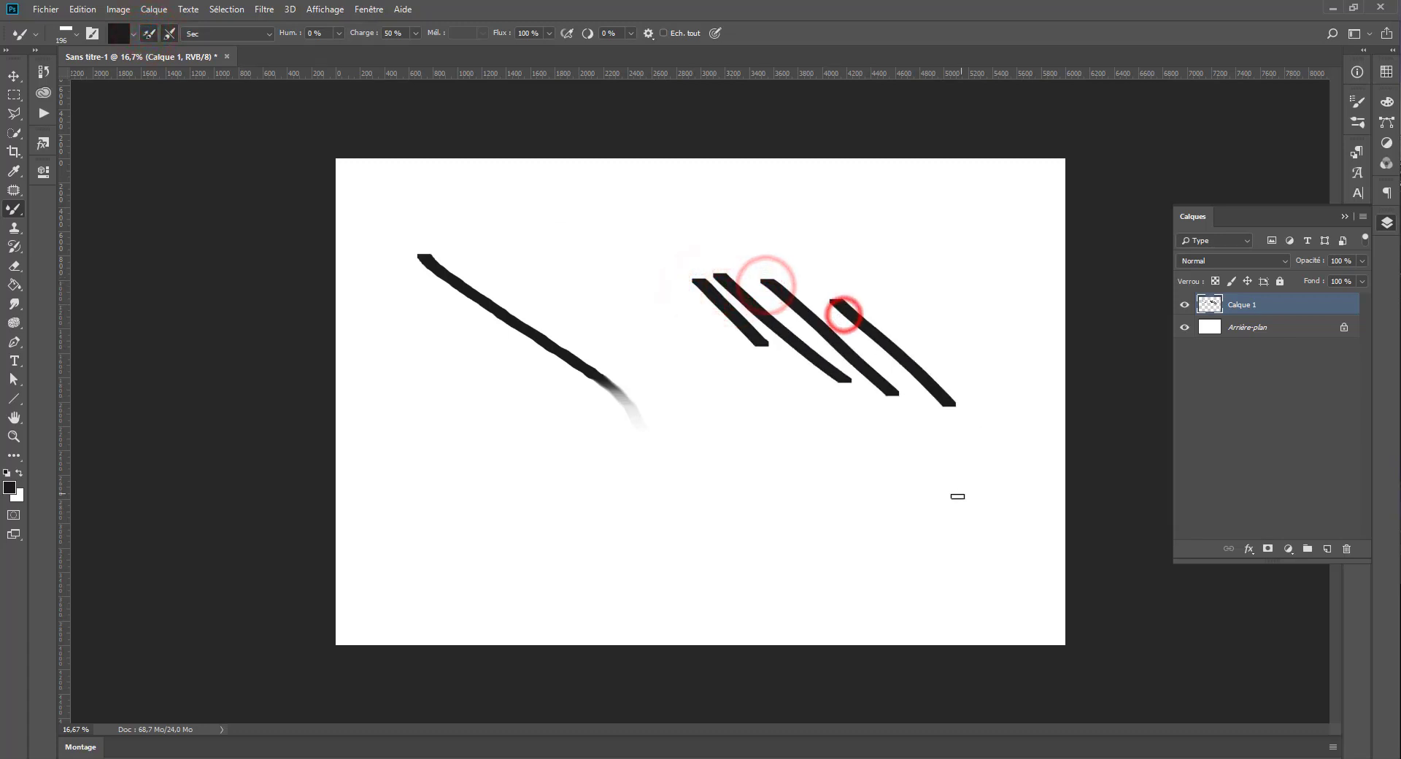
{"action": "left_click", "coordinate": [168, 33]}
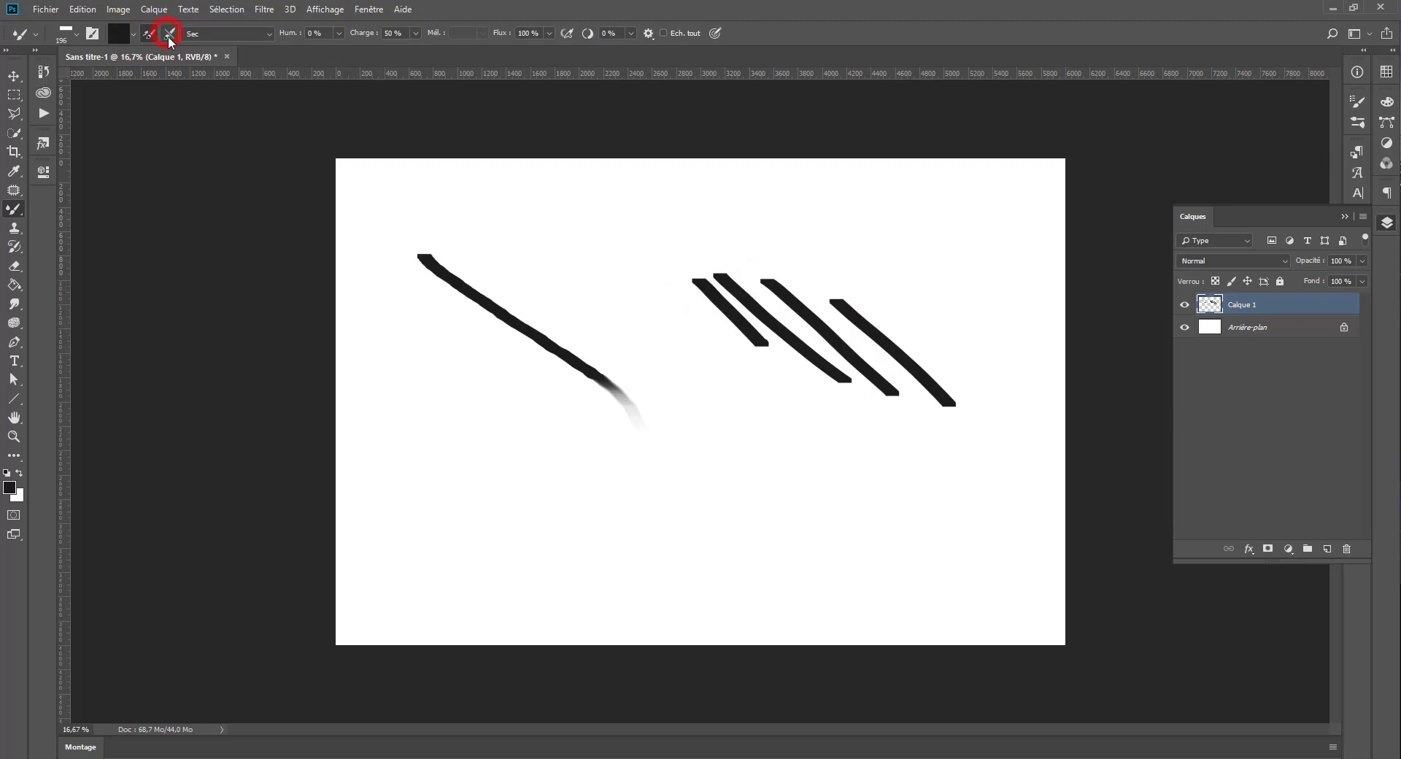
{"action": "mouse_move", "coordinate": [654, 300]}
{"action": "left_mouse_down"}
{"action": "mouse_move", "coordinate": [628, 294]}
{"action": "mouse_move", "coordinate": [722, 376]}
{"action": "left_mouse_up"}
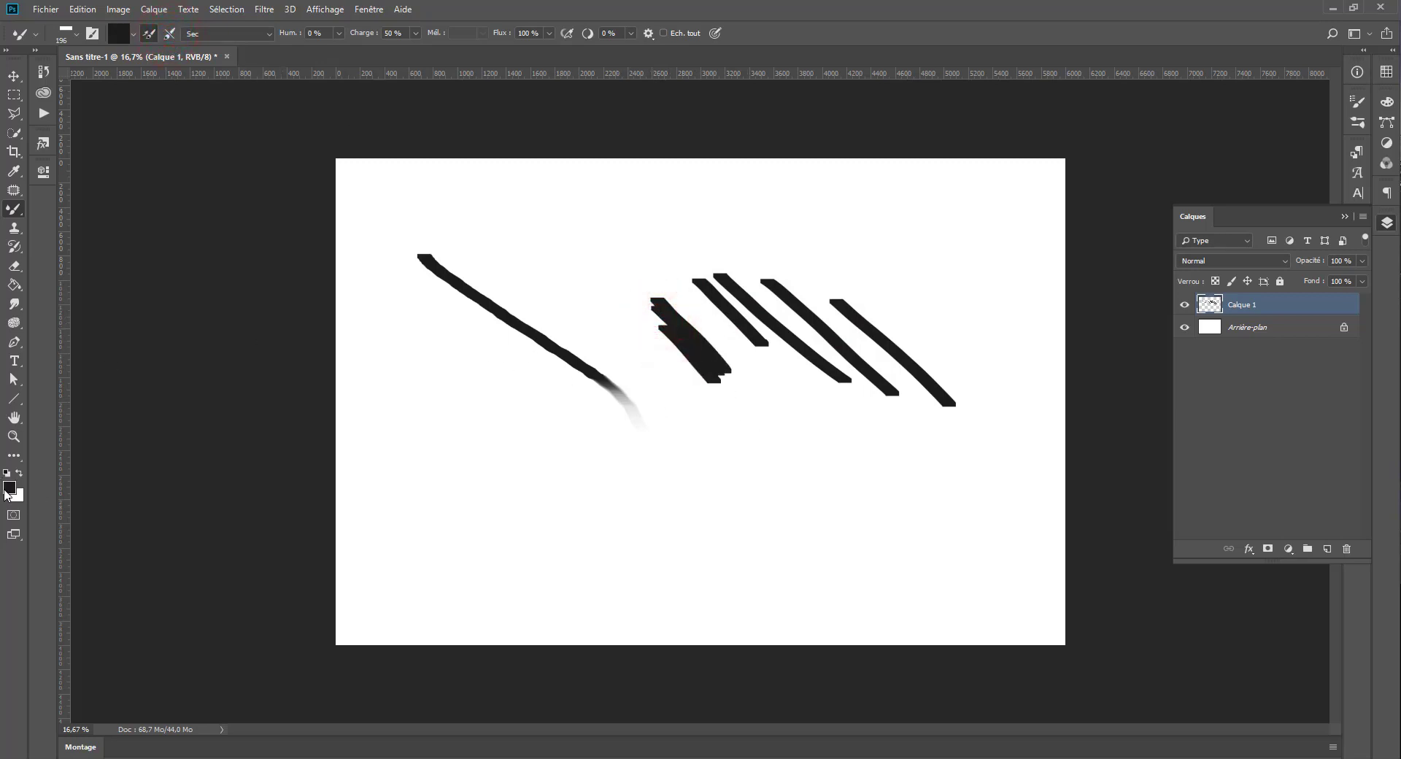
- Set the foreground colour to a dark red
{"action": "left_click", "coordinate": [10, 487]}
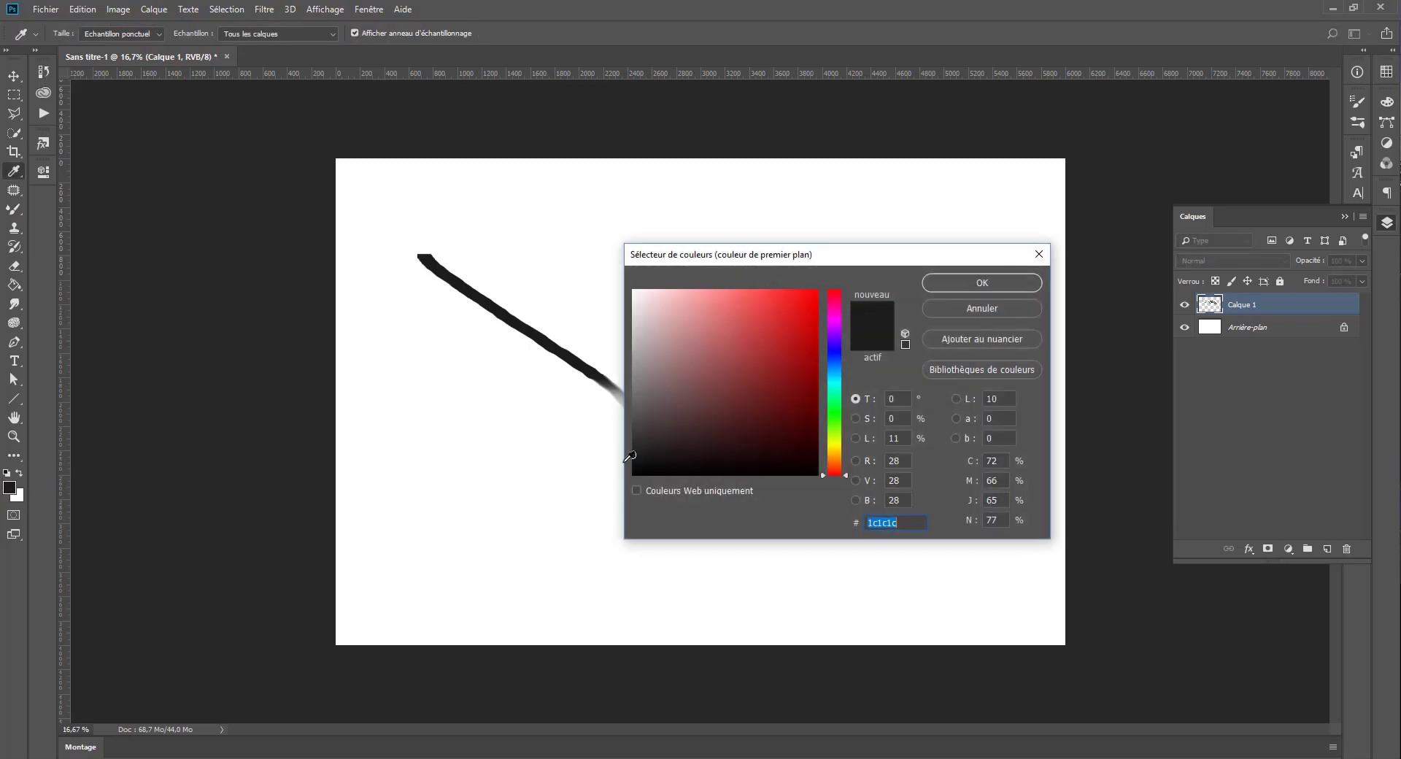
{"action": "left_click", "coordinate": [773, 386]}
{"action": "left_click", "coordinate": [974, 287]}
- Try overlapping dark red strokes from the black ones downward, and switch off brush cleaning after each stroke
{"action": "mouse_move", "coordinate": [669, 325]}
{"action": "left_mouse_down"}
{"action": "mouse_move", "coordinate": [769, 434]}
{"action": "mouse_move", "coordinate": [787, 490]}
{"action": "left_mouse_up"}
{"action": "left_click_drag", "start_coordinate": [717, 376], "coordinate": [772, 453]}
{"action": "mouse_move", "coordinate": [762, 449]}
{"action": "left_mouse_down"}
{"action": "mouse_move", "coordinate": [790, 495]}
{"action": "mouse_move", "coordinate": [795, 543]}
{"action": "left_mouse_up"}
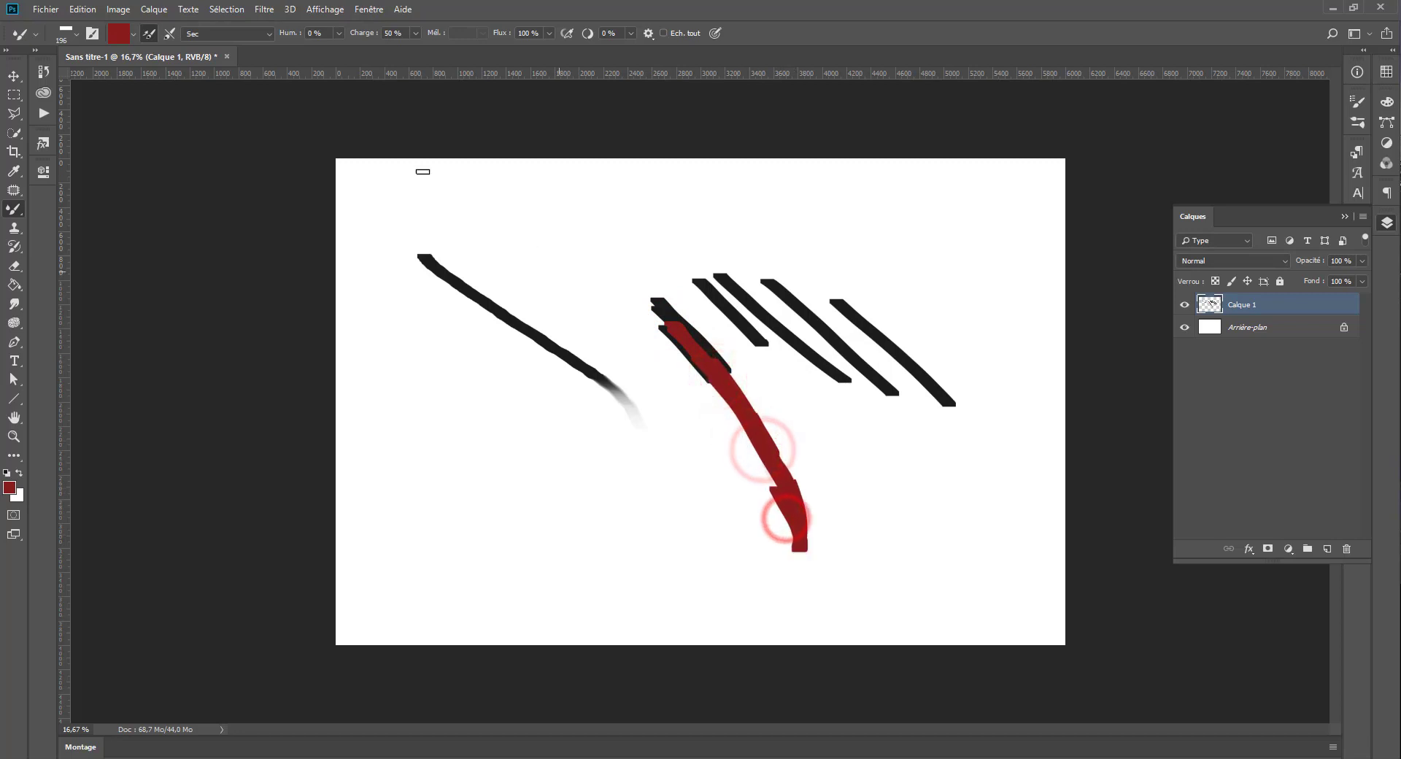
{"action": "left_click_drag", "start_coordinate": [769, 474], "coordinate": [773, 548]}
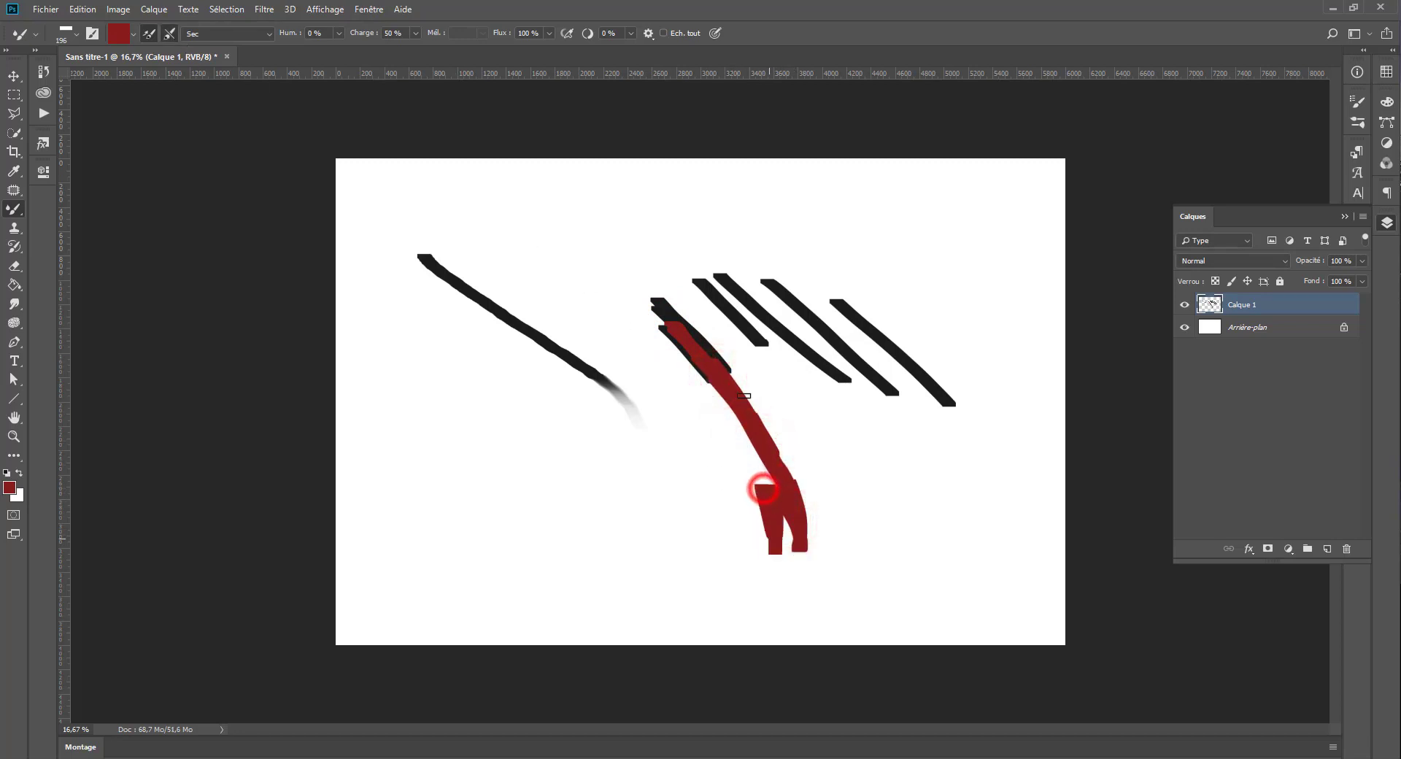
{"action": "mouse_move", "coordinate": [667, 321]}
{"action": "left_mouse_down"}
{"action": "mouse_move", "coordinate": [744, 502]}
{"action": "mouse_move", "coordinate": [729, 565]}
{"action": "left_mouse_up"}
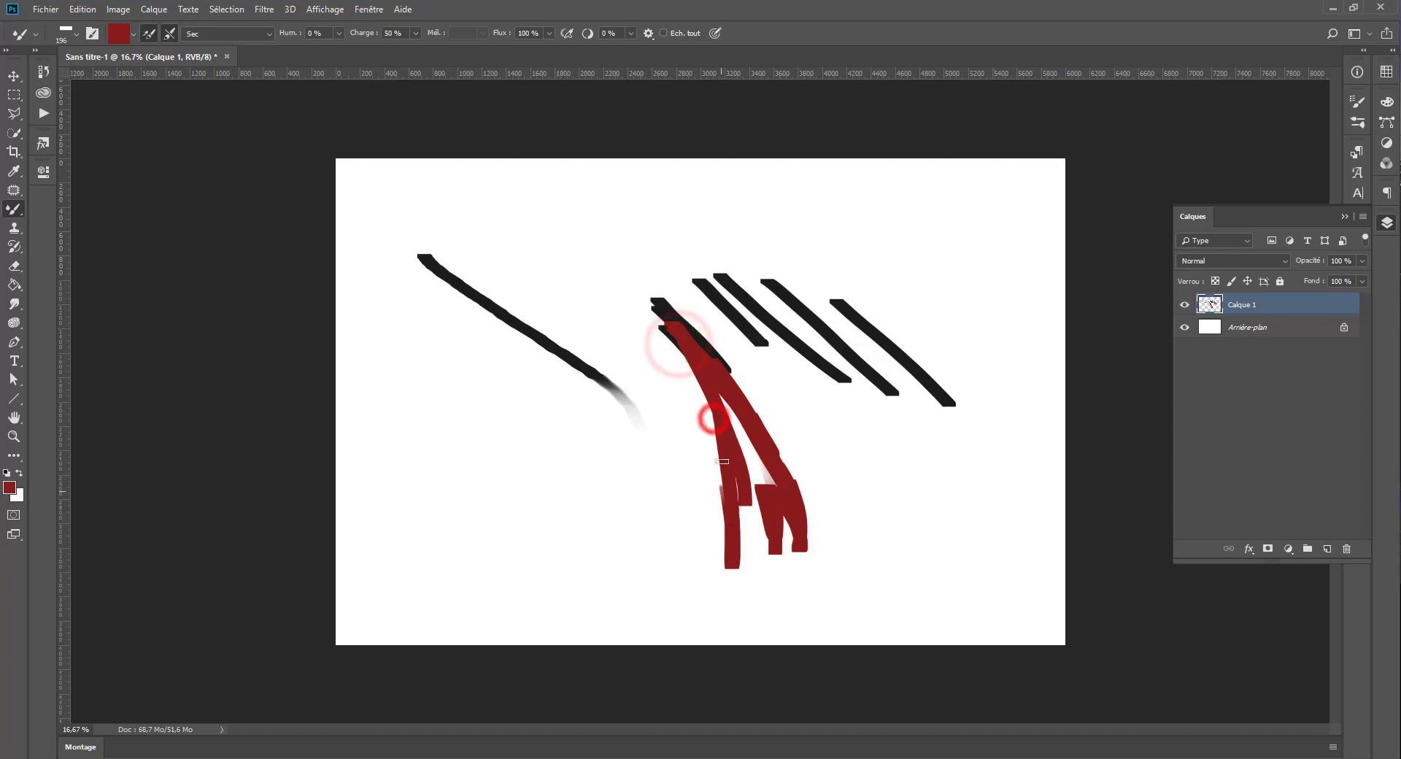
{"action": "left_click", "coordinate": [169, 33]}
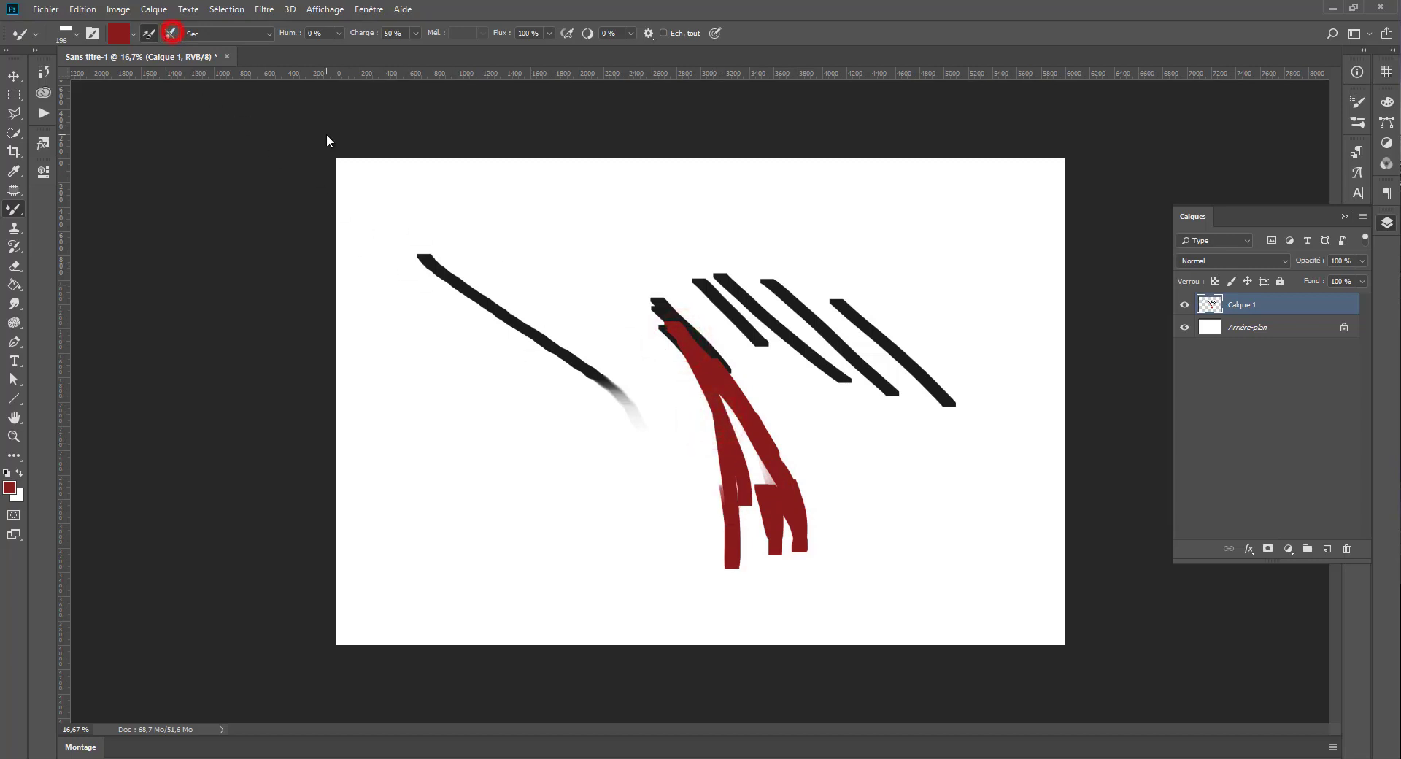
- Clear all painted strokes from Calque 1 and select the Sec mixing preset
{"action": "key", "text": "Delete"}
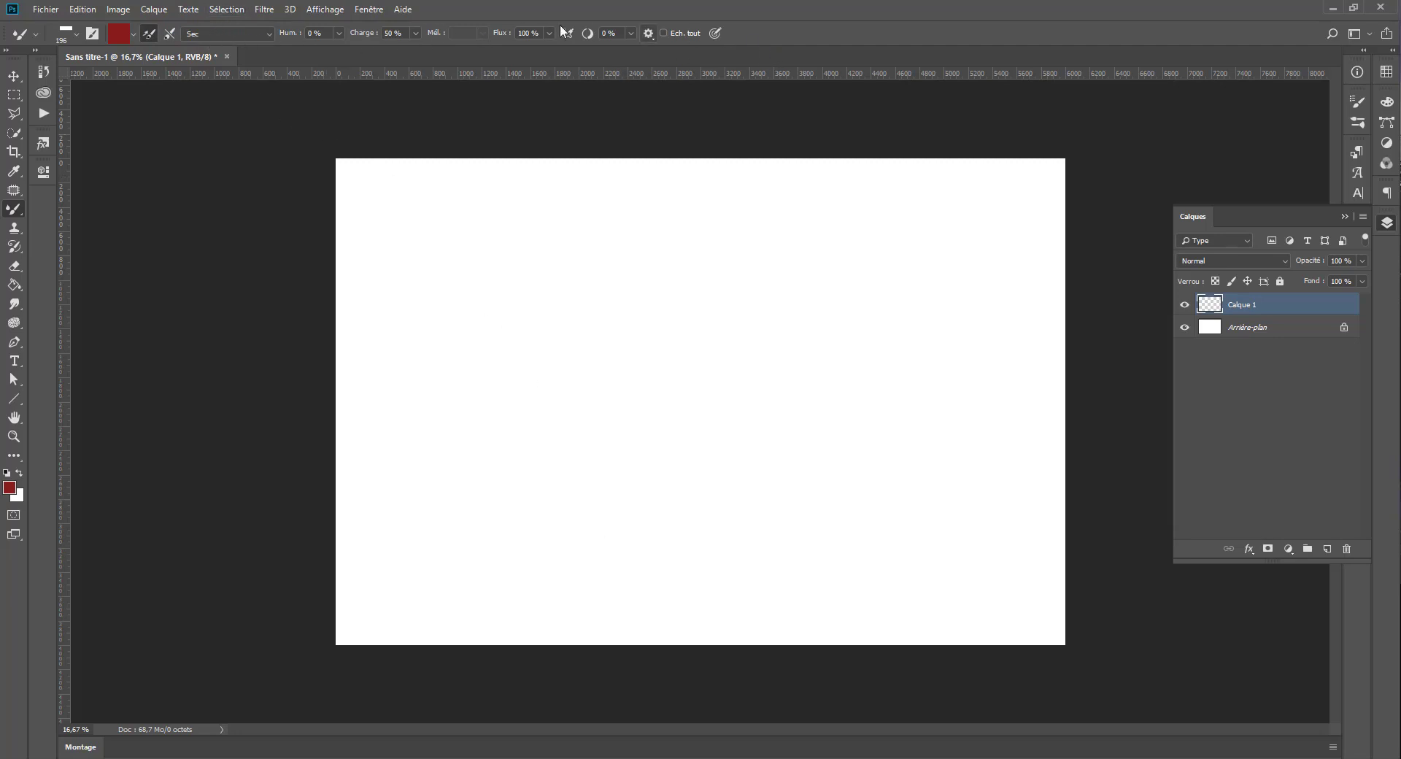
{"action": "left_click", "coordinate": [239, 31]}
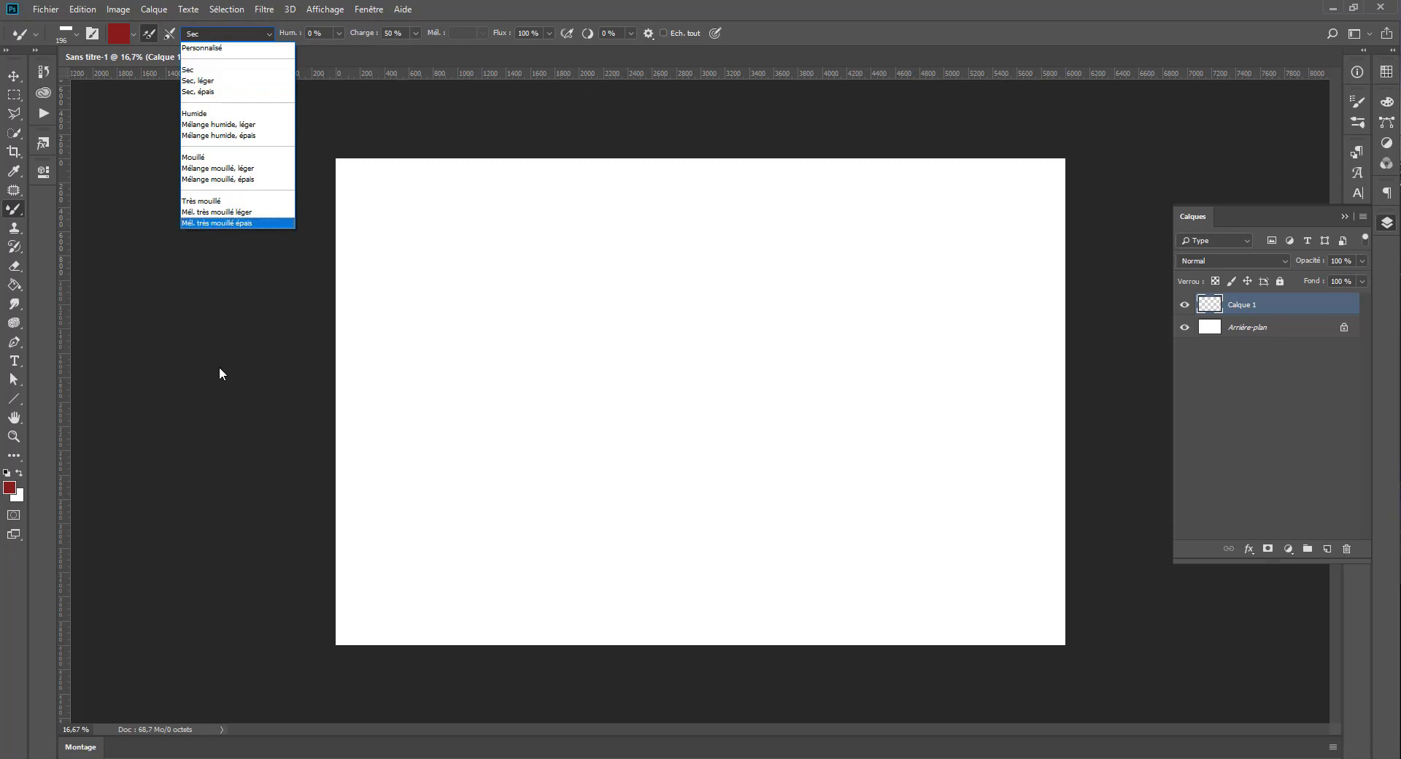
{"action": "left_click", "coordinate": [206, 69]}
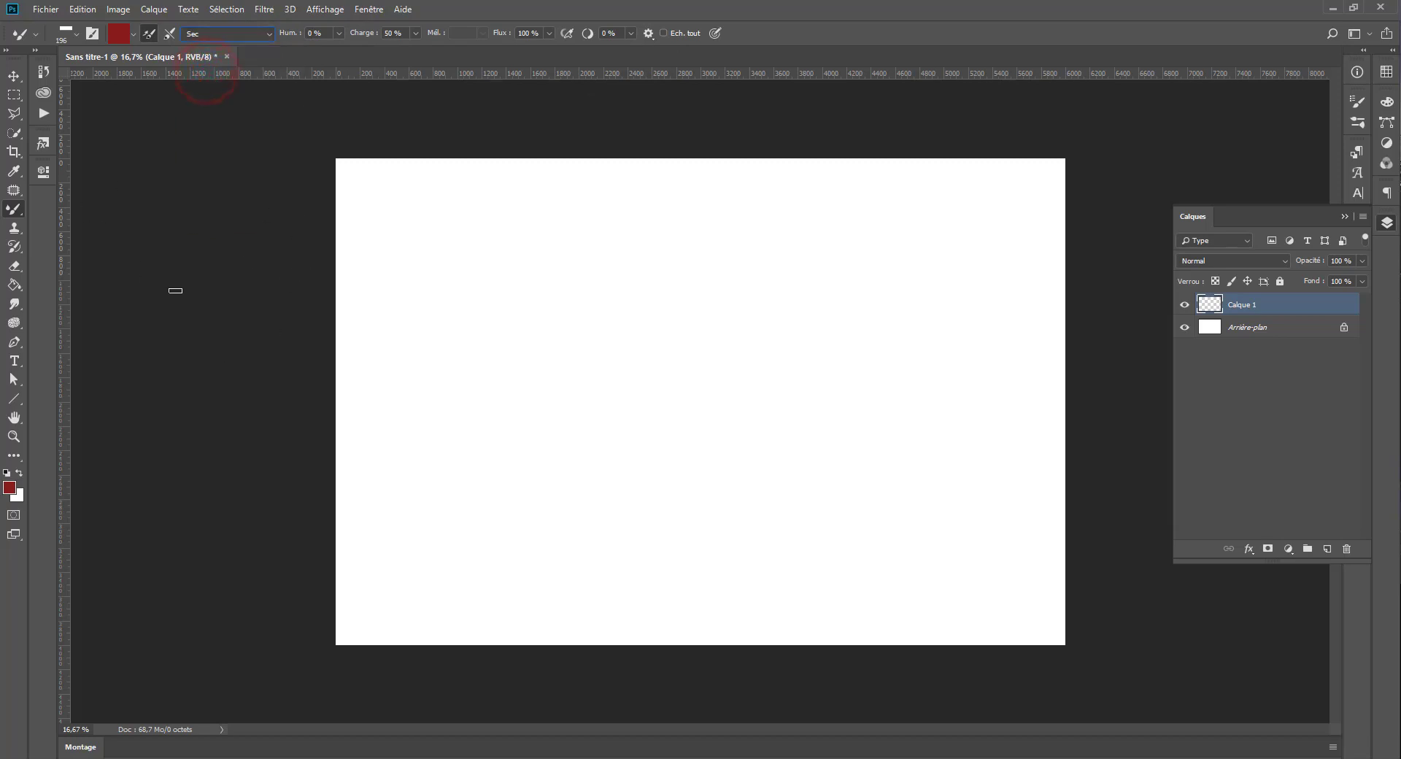
- Paint a long diagonal dark red stroke with the Sec preset, and several shorter diagonal strokes beside it with the Sec, léger preset
{"action": "left_click_drag", "start_coordinate": [484, 271], "coordinate": [676, 569]}
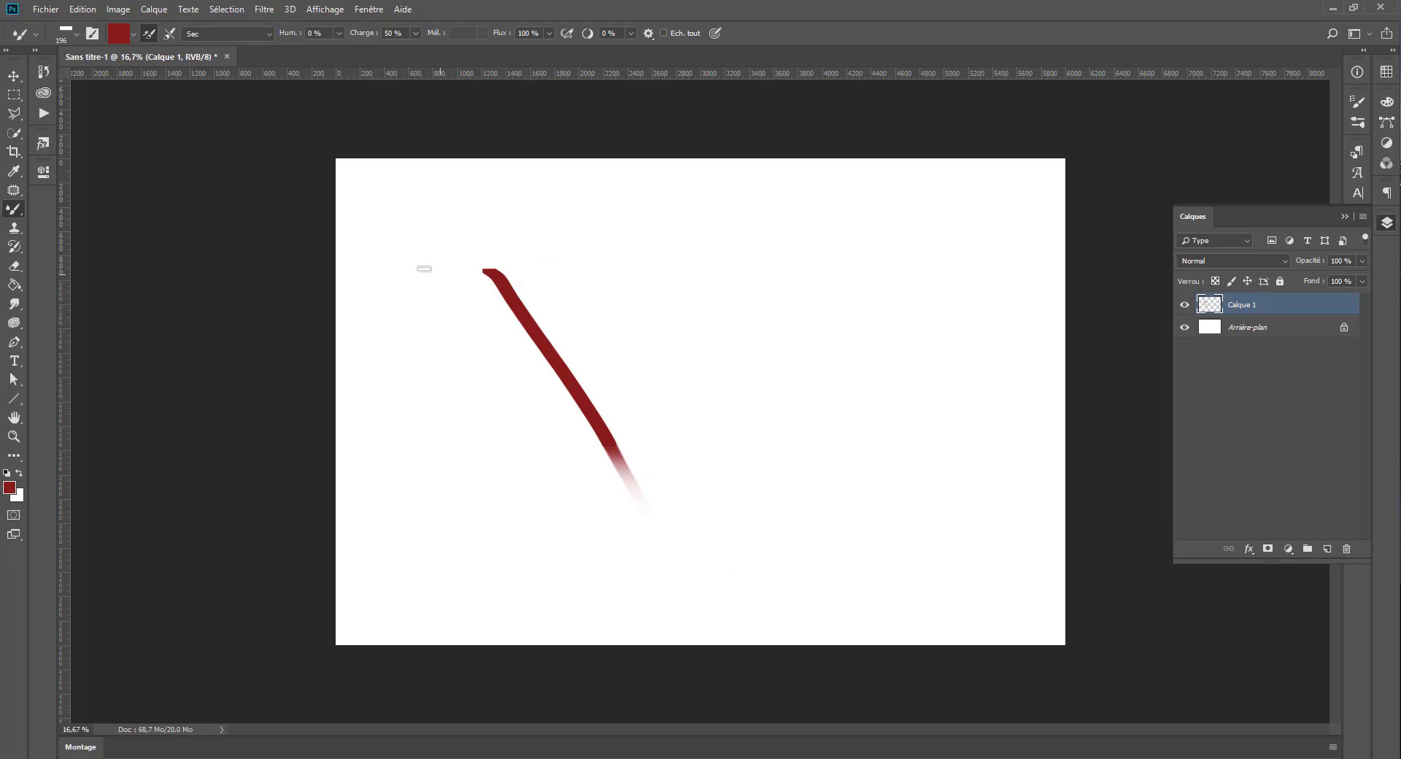
{"action": "left_click", "coordinate": [197, 34]}
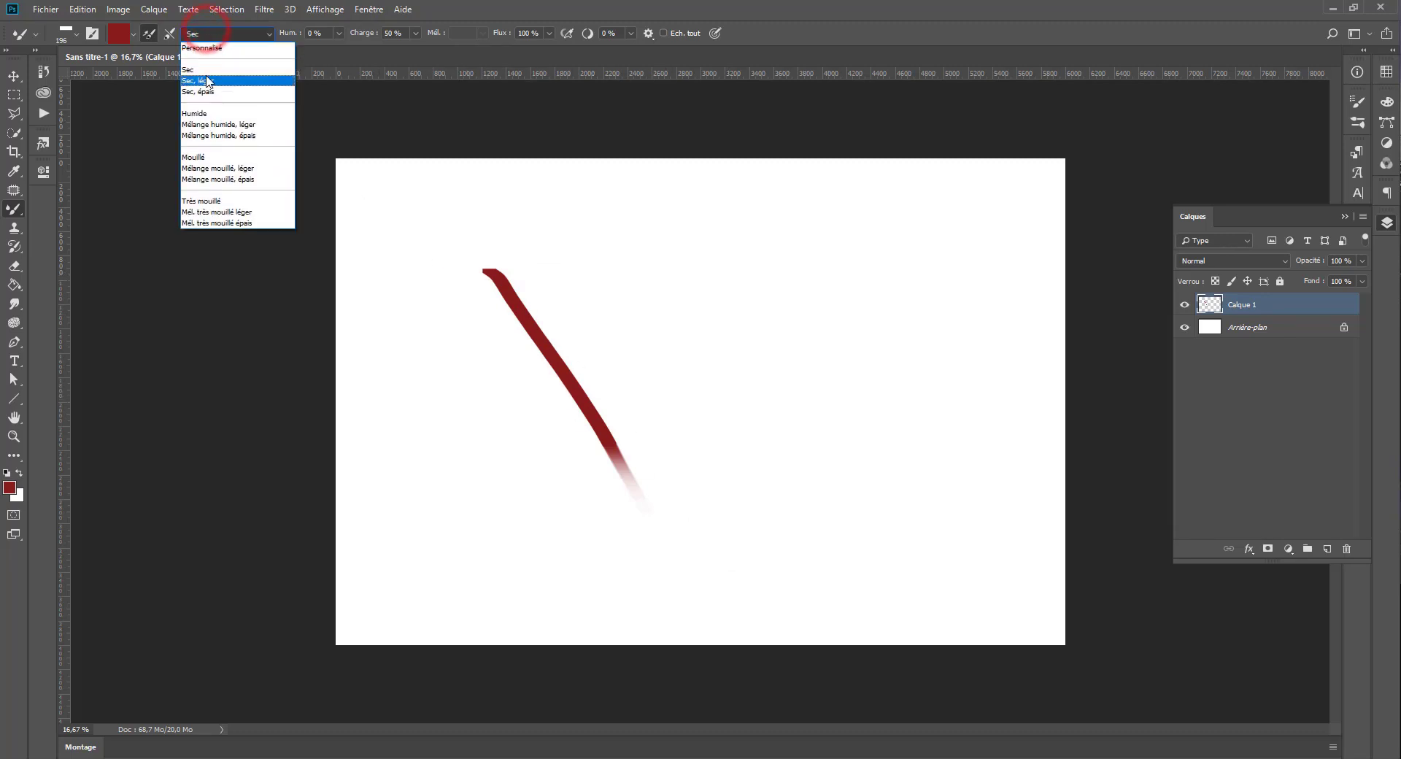
{"action": "left_click", "coordinate": [209, 78]}
{"action": "mouse_move", "coordinate": [561, 260]}
{"action": "left_mouse_down"}
{"action": "mouse_move", "coordinate": [646, 337]}
{"action": "mouse_move", "coordinate": [712, 368]}
{"action": "left_mouse_up"}
{"action": "mouse_move", "coordinate": [602, 257]}
{"action": "left_mouse_down"}
{"action": "mouse_move", "coordinate": [708, 347]}
{"action": "mouse_move", "coordinate": [722, 331]}
{"action": "mouse_move", "coordinate": [759, 376]}
{"action": "left_mouse_up"}
{"action": "left_click_drag", "start_coordinate": [697, 315], "coordinate": [695, 310]}
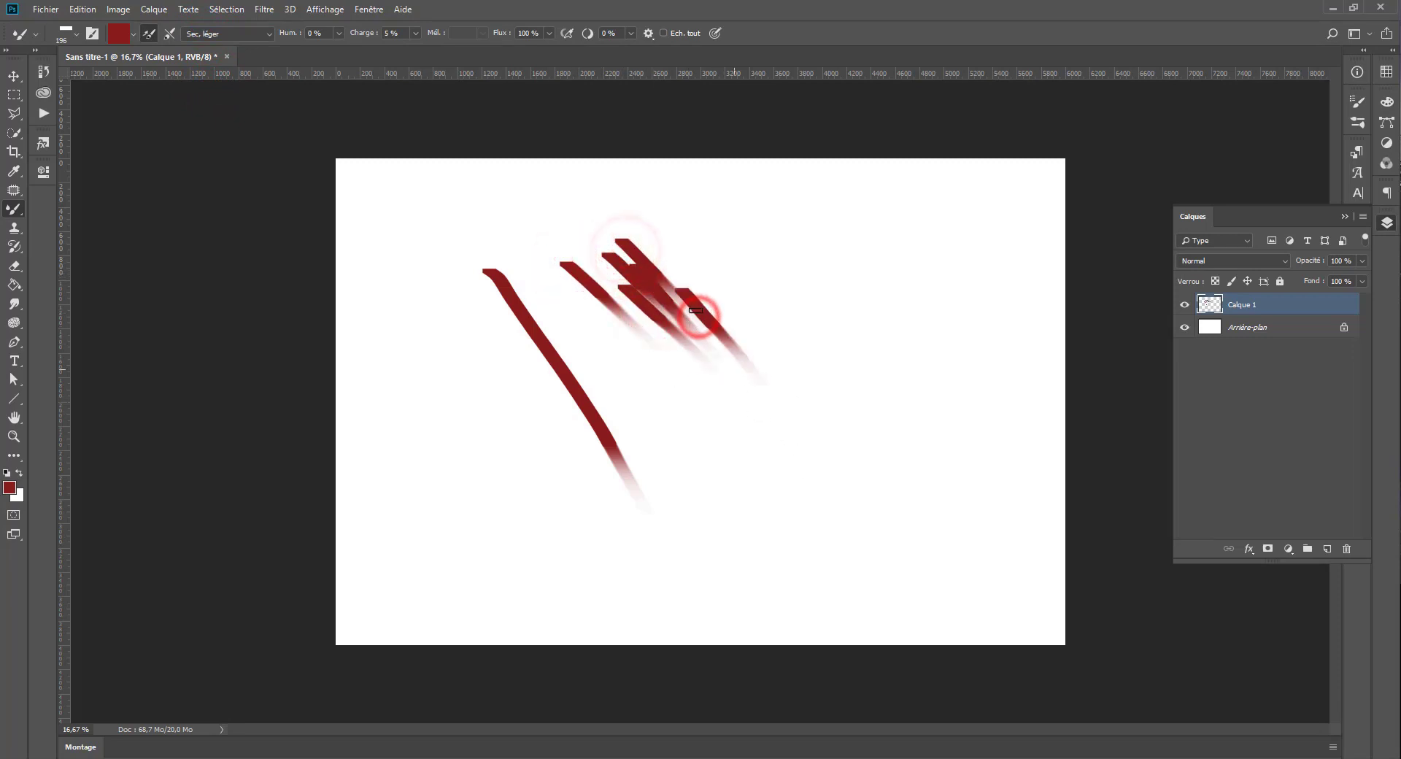
- Paint long overlapping diagonal strokes with the Sec, épais preset, and clear all painted strokes from Calque 1
{"action": "left_click", "coordinate": [188, 32]}
{"action": "left_click", "coordinate": [203, 92]}
{"action": "left_click_drag", "start_coordinate": [735, 274], "coordinate": [974, 502]}
{"action": "left_click_drag", "start_coordinate": [708, 366], "coordinate": [1019, 733]}
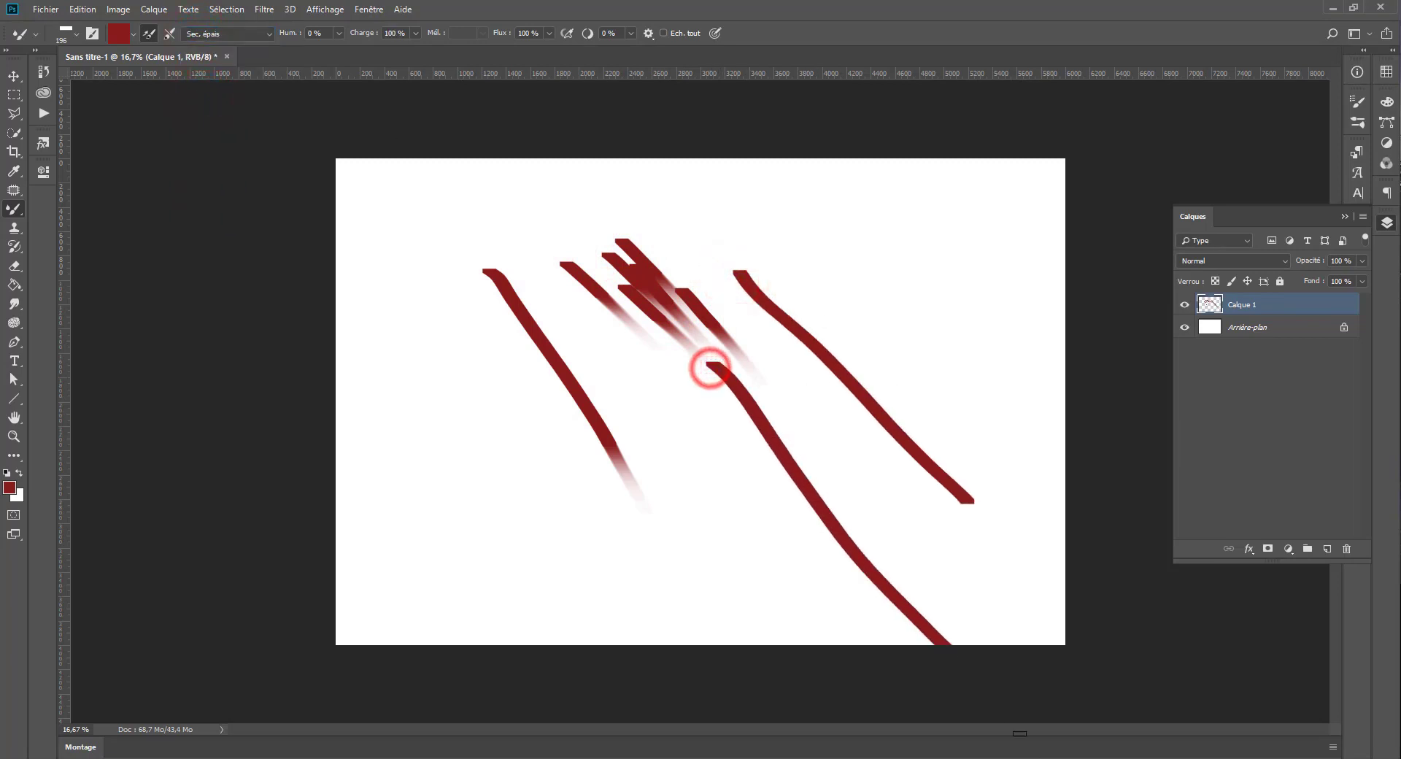
{"action": "mouse_move", "coordinate": [982, 643]}
{"action": "left_mouse_down"}
{"action": "mouse_move", "coordinate": [679, 295]}
{"action": "mouse_move", "coordinate": [699, 318]}
{"action": "left_mouse_up"}
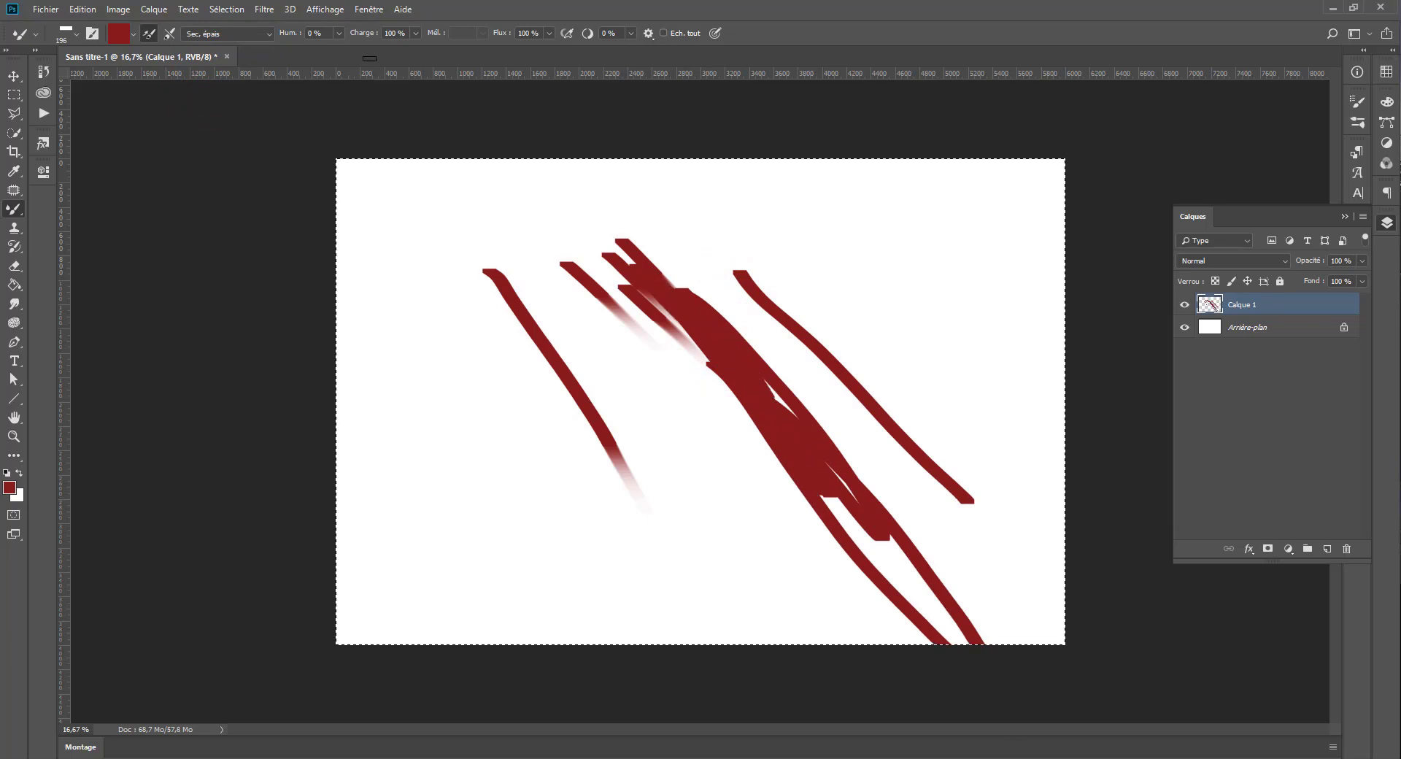
{"action": "key", "text": "Delete"}
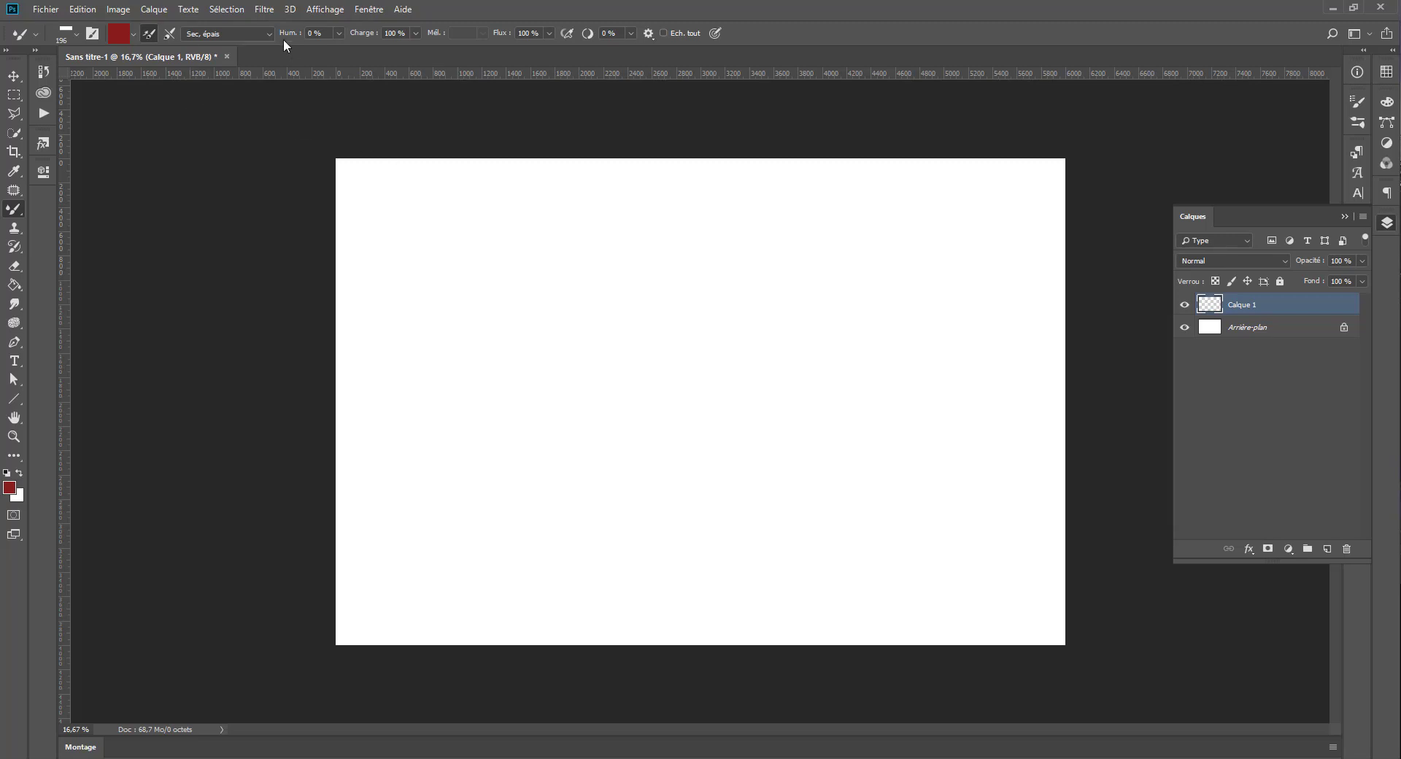
- Test the Humide preset by painting a long diagonal dark red stroke and reworking it with overlapping strokes above its lower end
{"action": "left_click", "coordinate": [240, 34]}
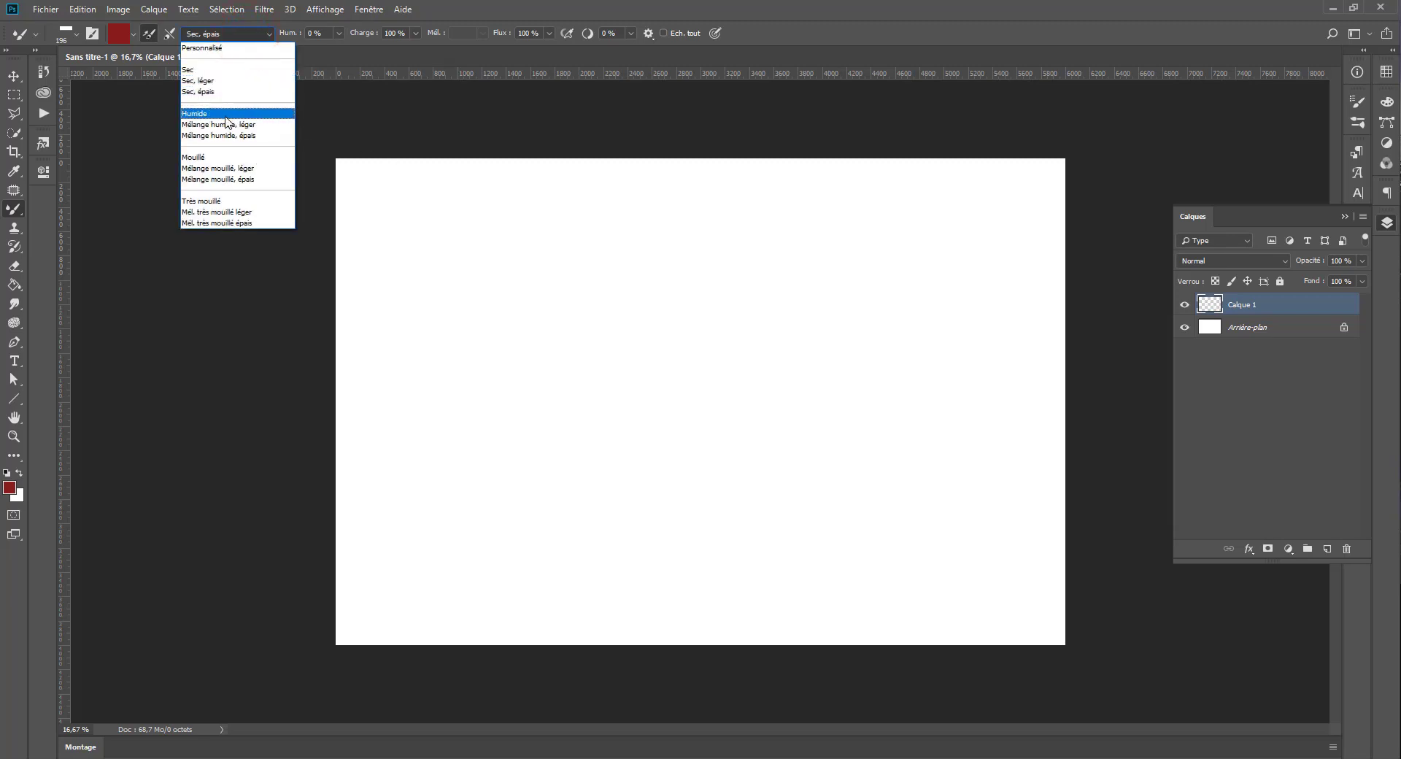
{"action": "left_click", "coordinate": [226, 115]}
{"action": "left_click_drag", "start_coordinate": [463, 250], "coordinate": [685, 440]}
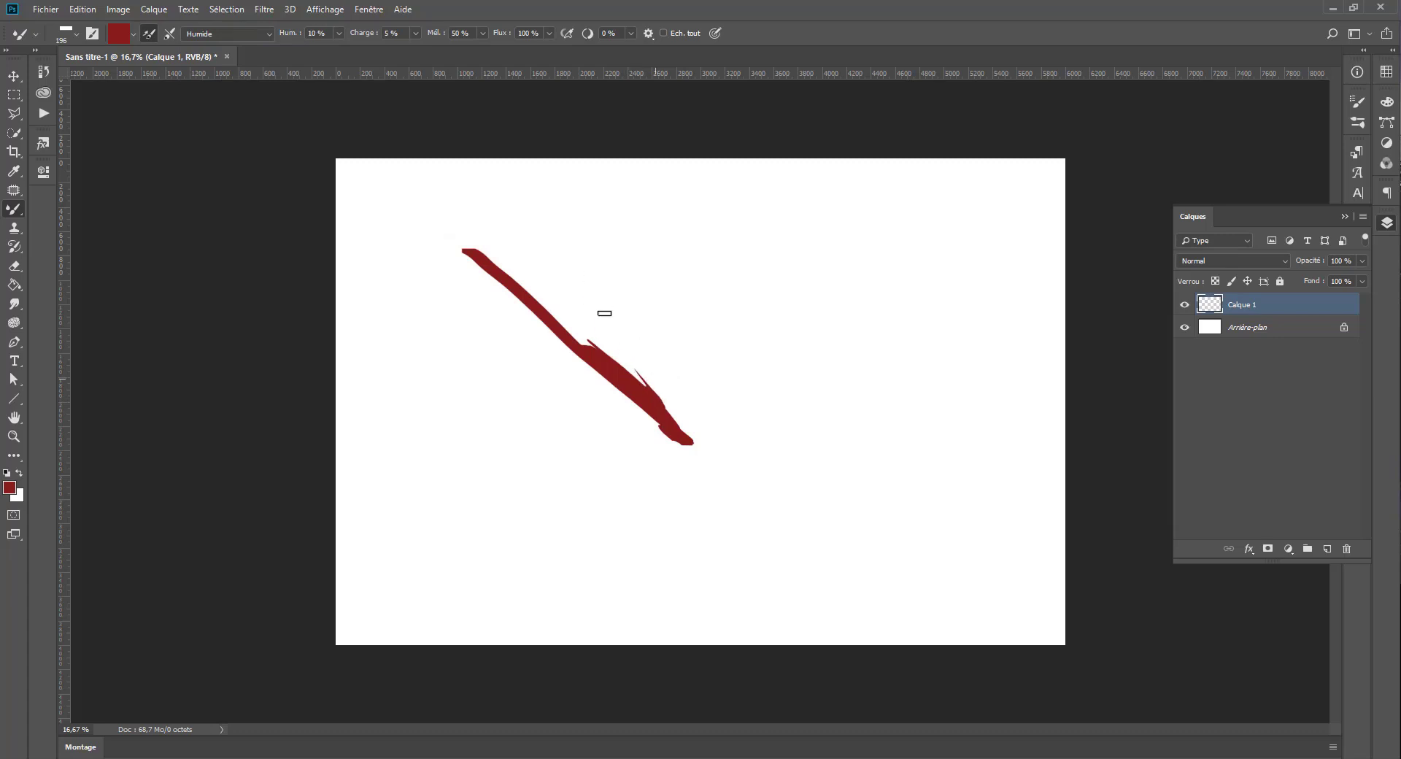
{"action": "mouse_move", "coordinate": [678, 418]}
{"action": "left_mouse_down"}
{"action": "mouse_move", "coordinate": [660, 409]}
{"action": "mouse_move", "coordinate": [635, 320]}
{"action": "left_mouse_up"}
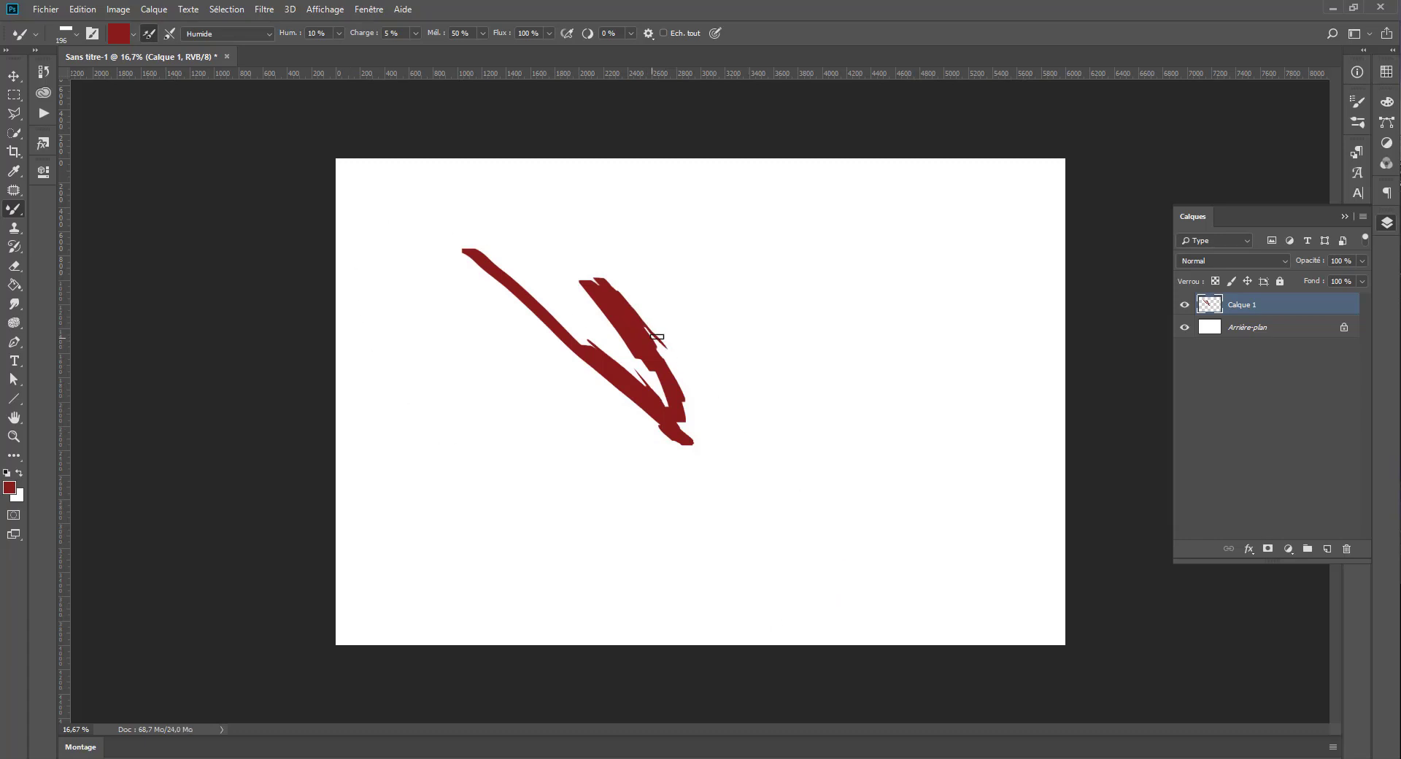
- Paint zigzag test strokes with the Mélange humide, léger and Mélange humide, épais presets, and clear Calque 1
{"action": "left_click", "coordinate": [204, 33]}
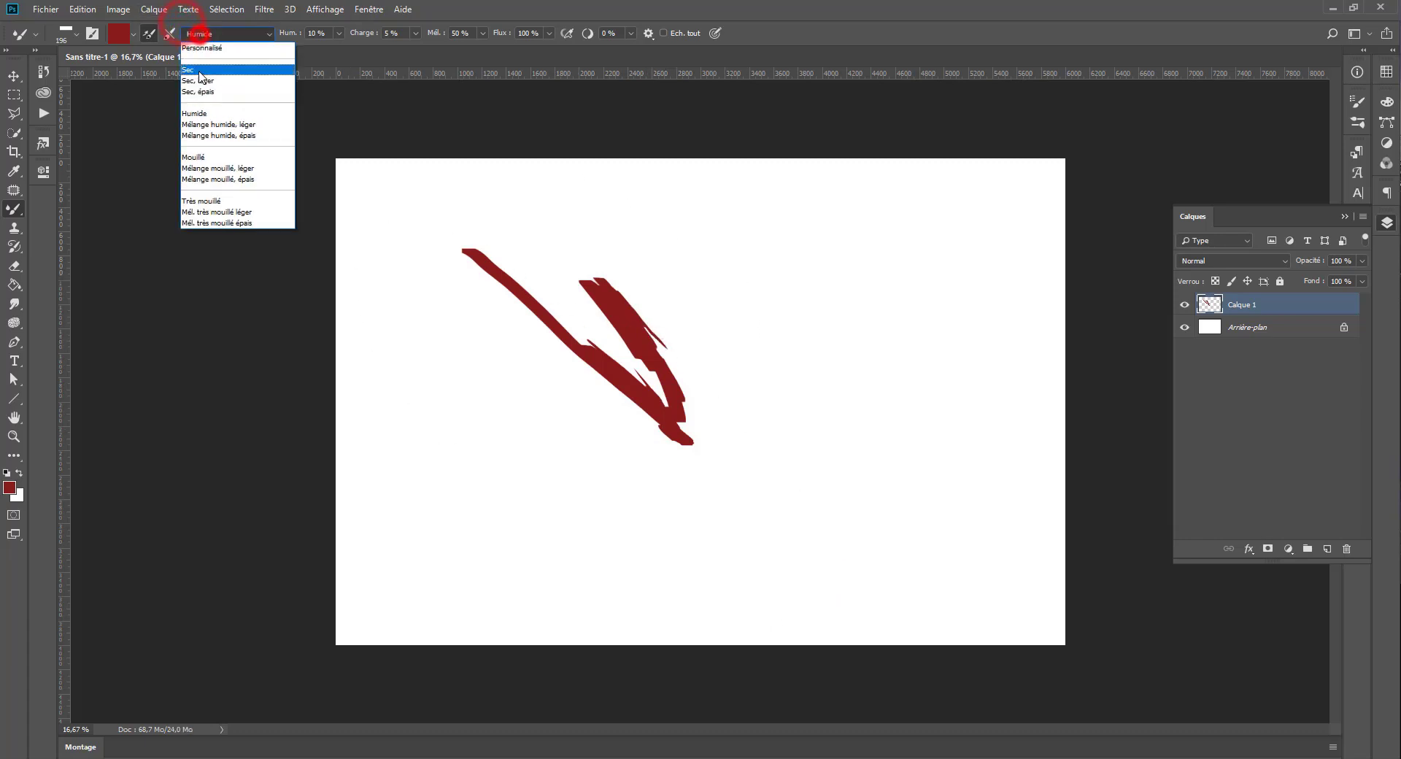
{"action": "left_click", "coordinate": [198, 123]}
{"action": "mouse_move", "coordinate": [747, 315]}
{"action": "left_mouse_down"}
{"action": "mouse_move", "coordinate": [847, 469]}
{"action": "mouse_move", "coordinate": [787, 394]}
{"action": "left_mouse_up"}
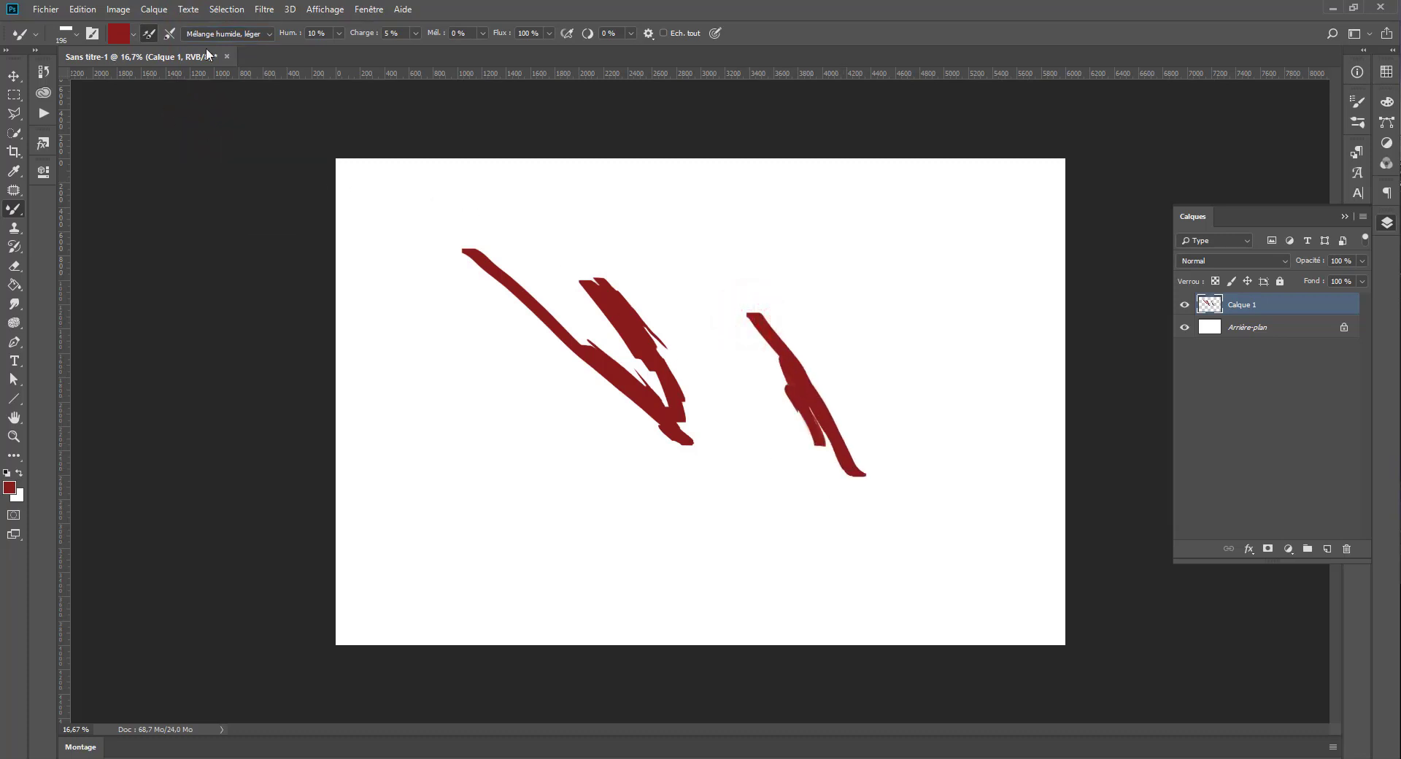
{"action": "left_click", "coordinate": [208, 34]}
{"action": "left_click", "coordinate": [207, 136]}
{"action": "mouse_move", "coordinate": [536, 396]}
{"action": "left_mouse_down"}
{"action": "mouse_move", "coordinate": [558, 445]}
{"action": "mouse_move", "coordinate": [445, 376]}
{"action": "left_mouse_up"}
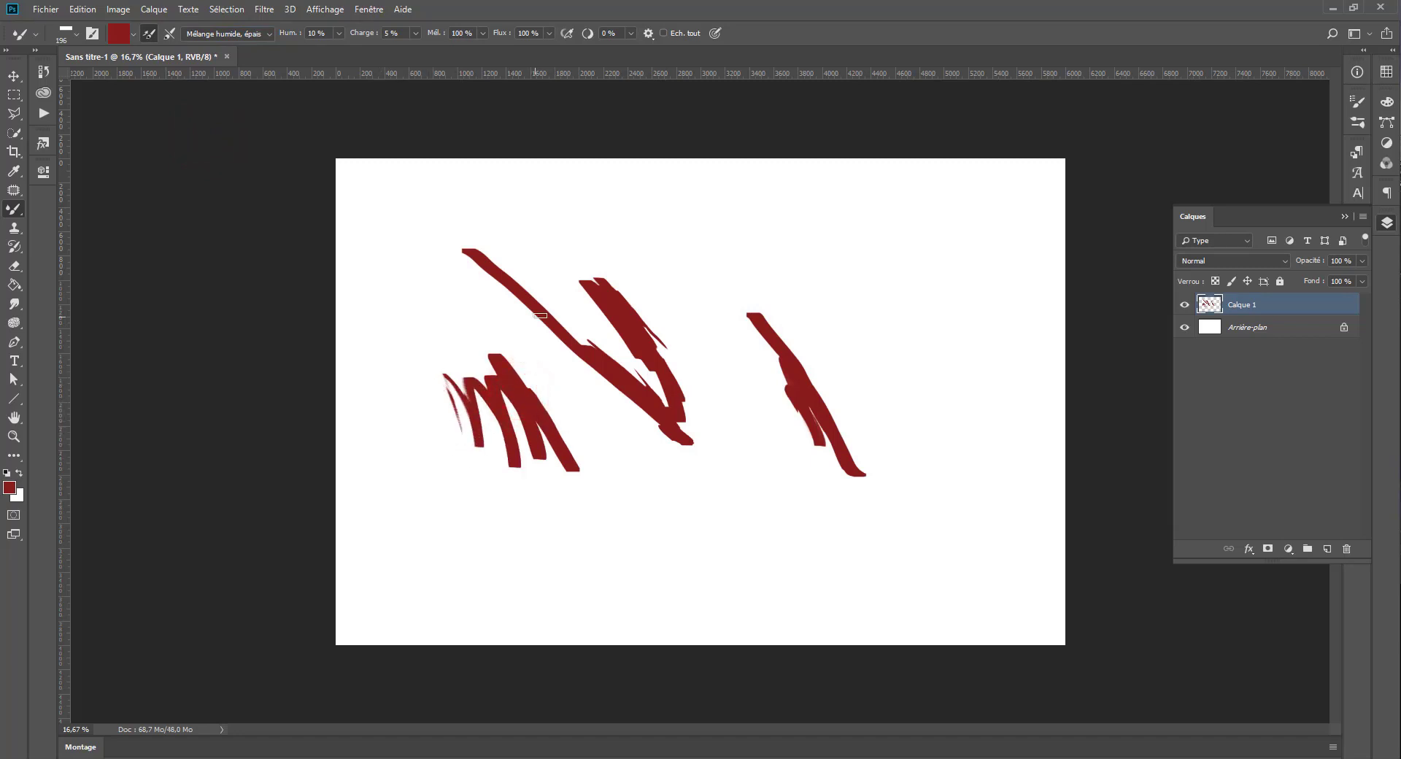
{"action": "key", "text": "Delete"}
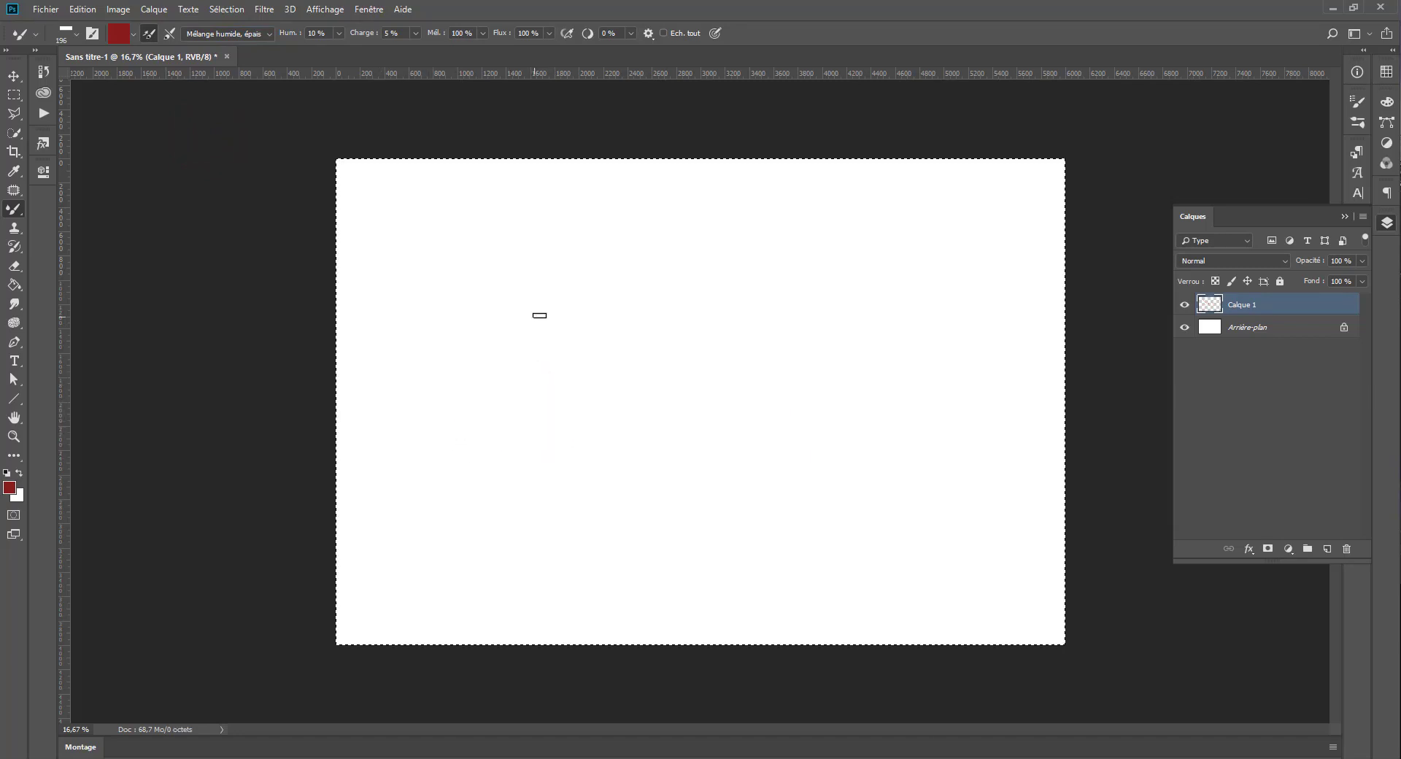
- Test the Mouillé preset with looping dark red zigzag strokes, and clear them from Calque 1
{"action": "left_click", "coordinate": [221, 35]}
{"action": "left_click", "coordinate": [210, 168]}
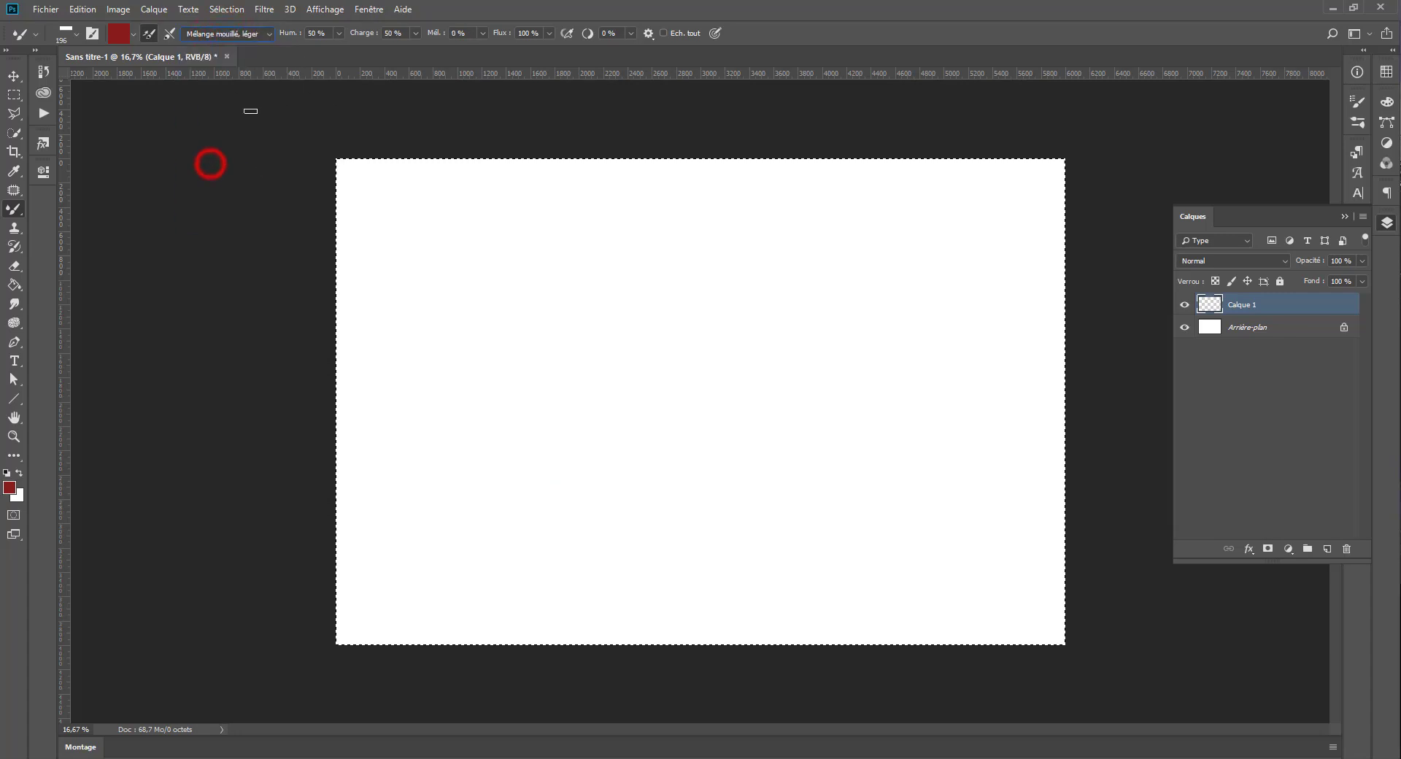
{"action": "left_click", "coordinate": [210, 35]}
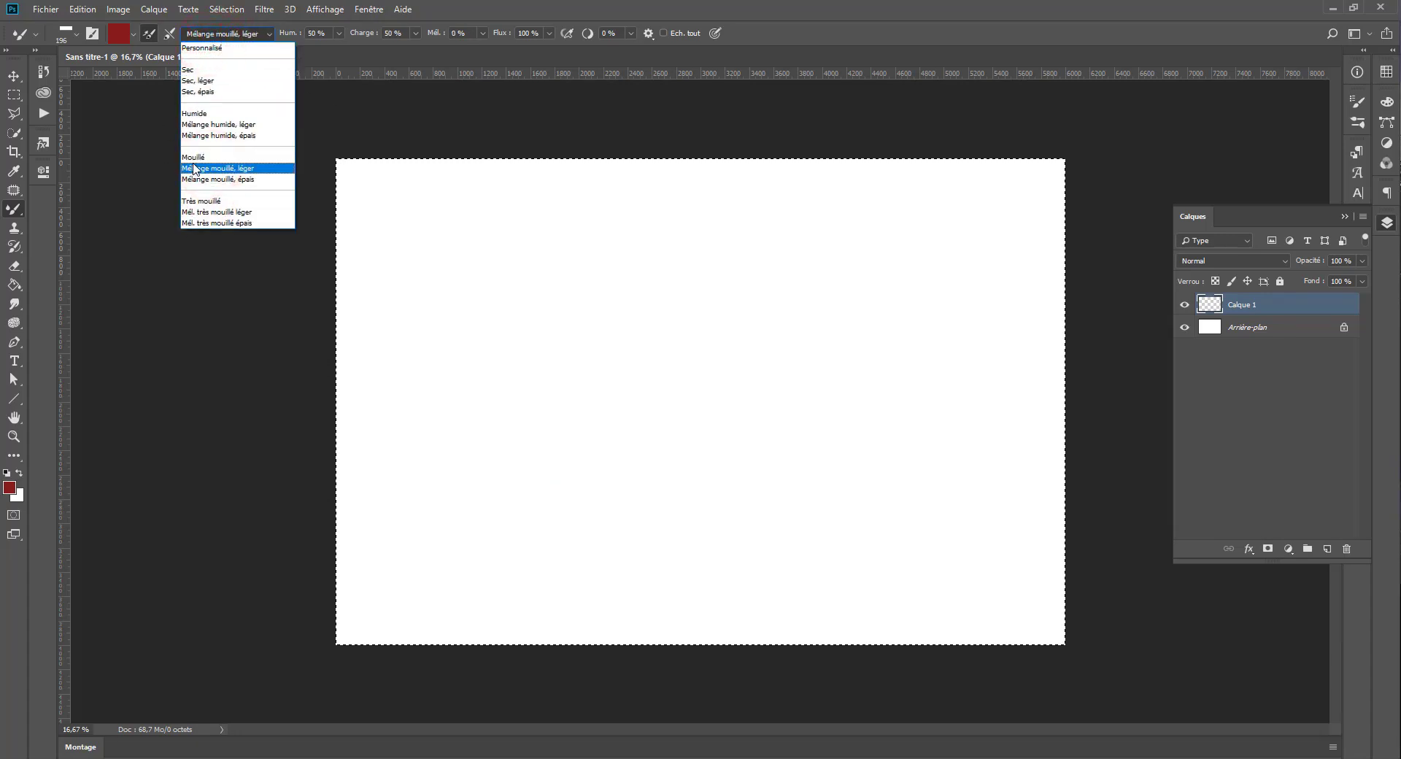
{"action": "left_click", "coordinate": [193, 157]}
{"action": "mouse_move", "coordinate": [564, 270]}
{"action": "left_mouse_down"}
{"action": "mouse_move", "coordinate": [616, 332]}
{"action": "mouse_move", "coordinate": [574, 379]}
{"action": "left_mouse_up"}
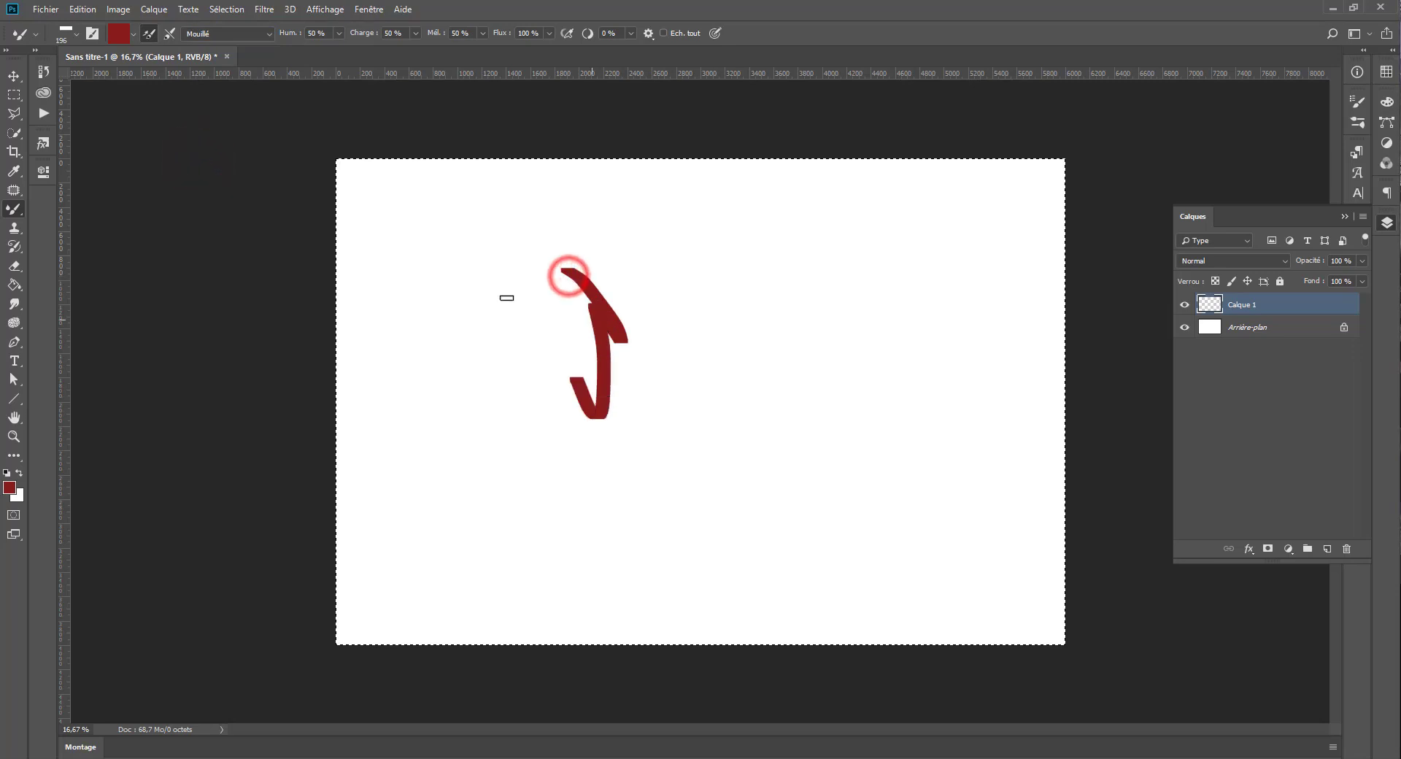
{"action": "mouse_move", "coordinate": [506, 298]}
{"action": "left_mouse_down"}
{"action": "mouse_move", "coordinate": [414, 436]}
{"action": "mouse_move", "coordinate": [435, 370]}
{"action": "mouse_move", "coordinate": [464, 352]}
{"action": "mouse_move", "coordinate": [550, 461]}
{"action": "mouse_move", "coordinate": [498, 384]}
{"action": "mouse_move", "coordinate": [413, 335]}
{"action": "mouse_move", "coordinate": [658, 347]}
{"action": "left_mouse_up"}
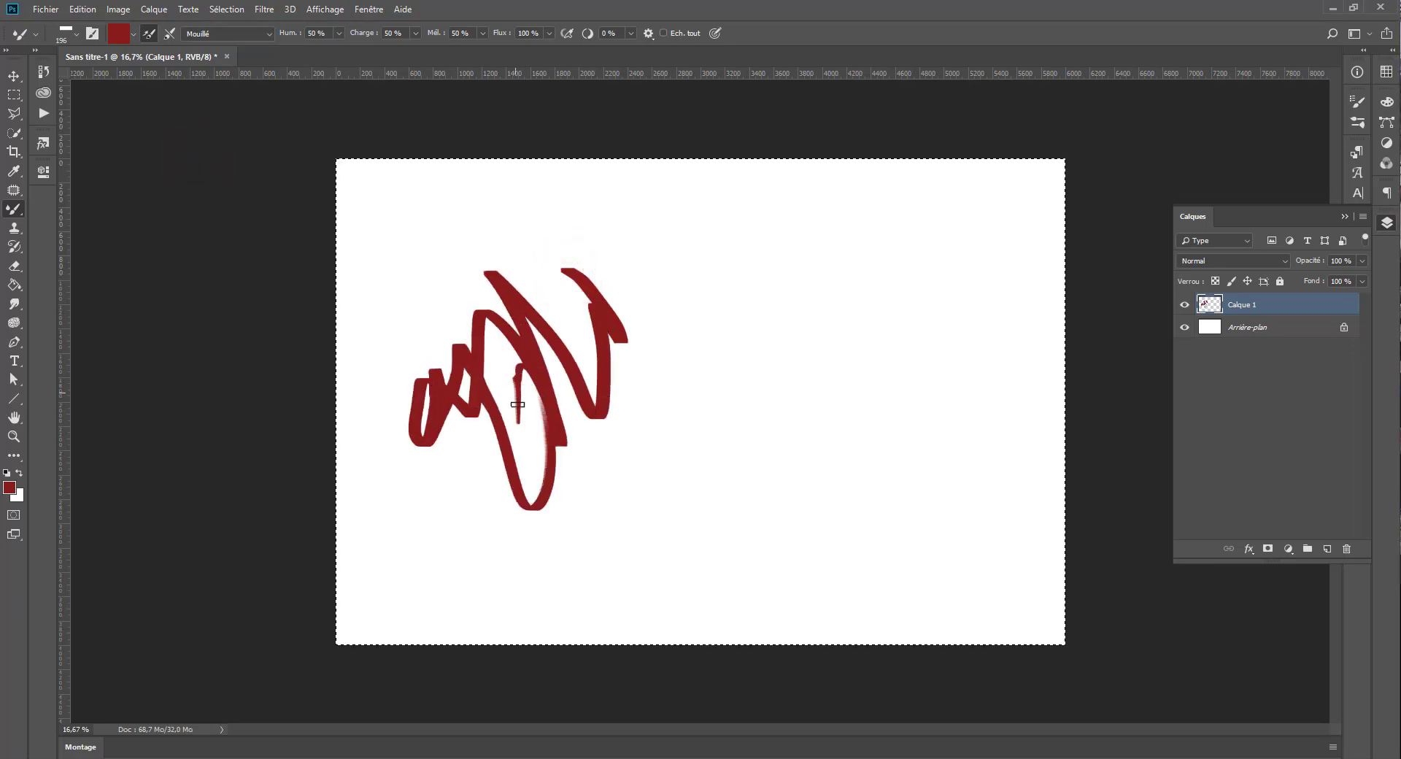
{"action": "key", "text": "Delete"}
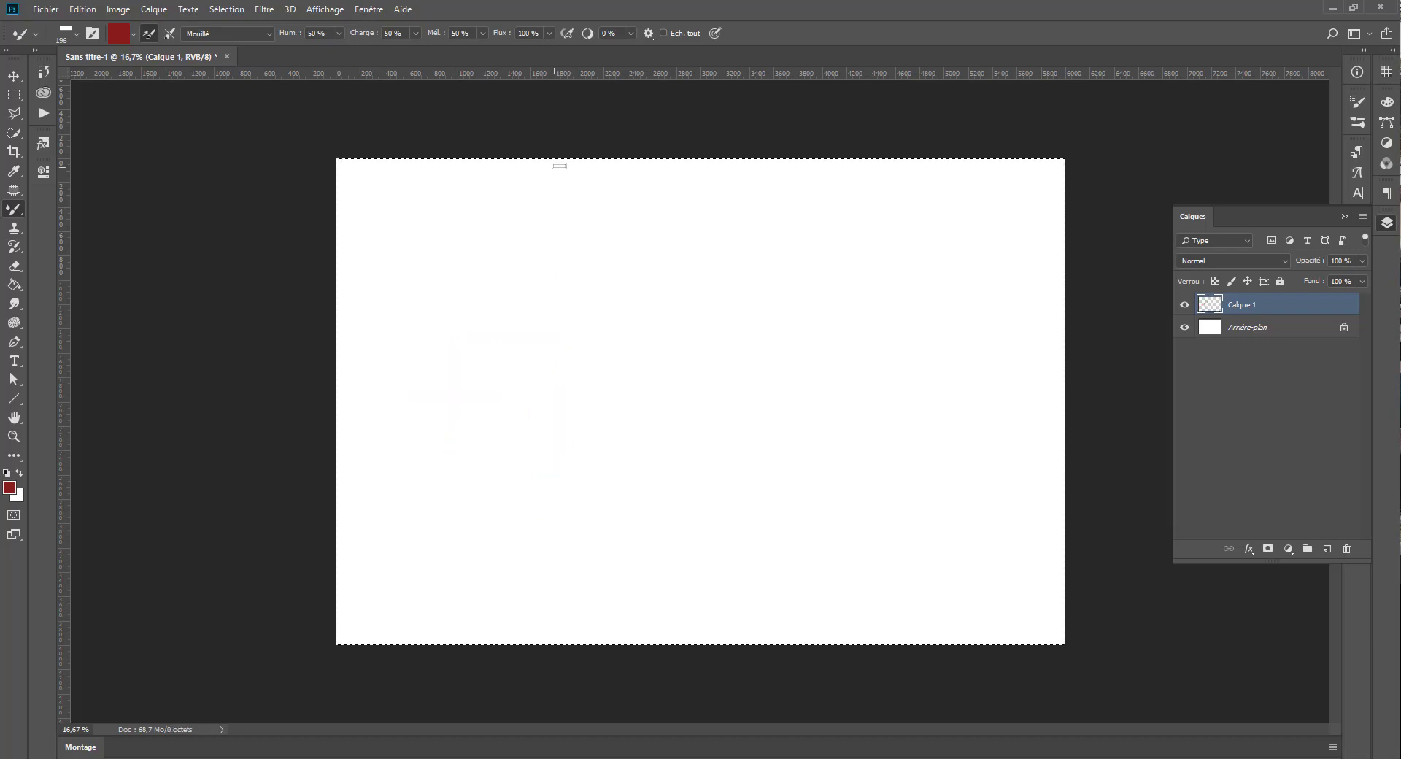
- Test the Très mouillé preset with looping dark red scribbles, and empty Calque 1 completely
{"action": "left_click", "coordinate": [235, 37]}
{"action": "left_click", "coordinate": [223, 201]}
{"action": "mouse_move", "coordinate": [516, 288]}
{"action": "left_mouse_down"}
{"action": "mouse_move", "coordinate": [500, 324]}
{"action": "mouse_move", "coordinate": [620, 350]}
{"action": "mouse_move", "coordinate": [548, 394]}
{"action": "mouse_move", "coordinate": [631, 321]}
{"action": "left_mouse_up"}
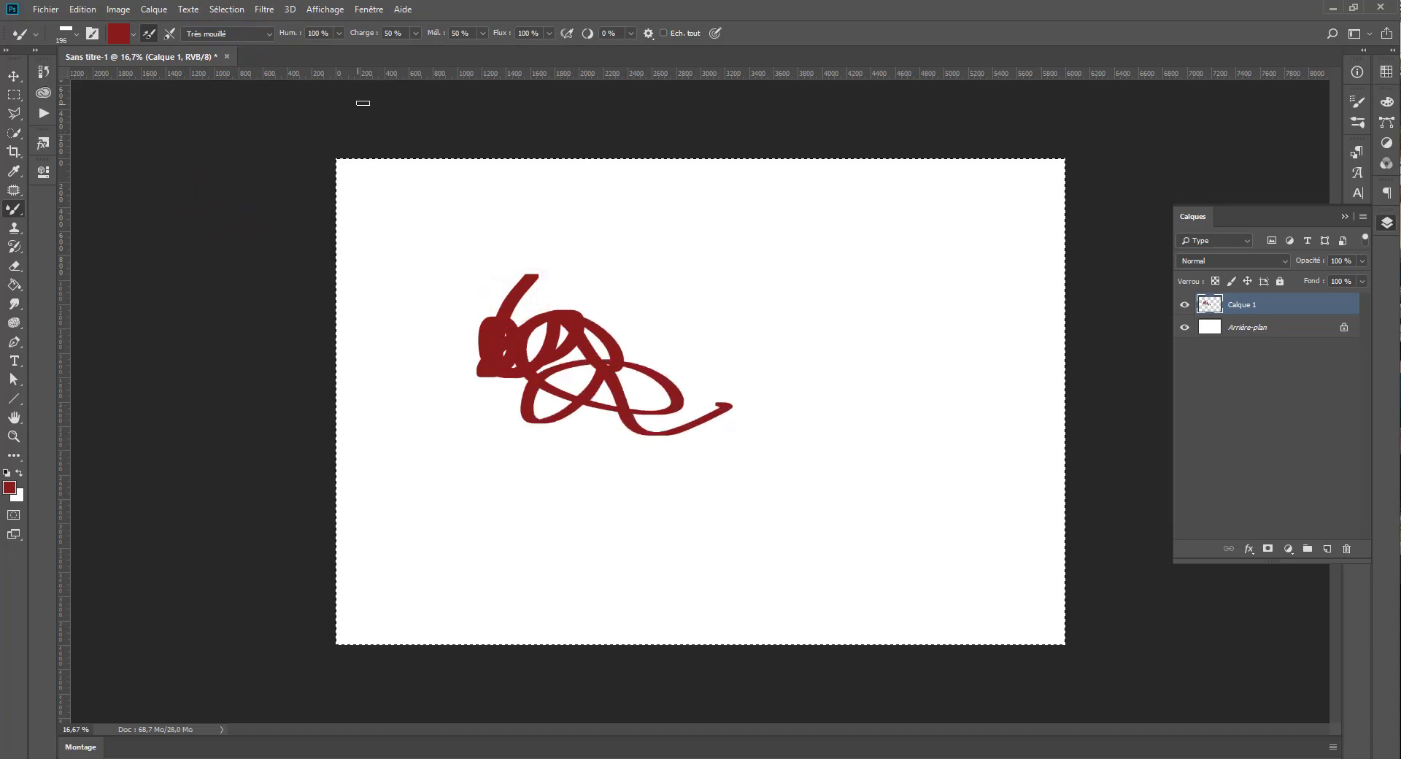
{"action": "key", "text": "Delete"}
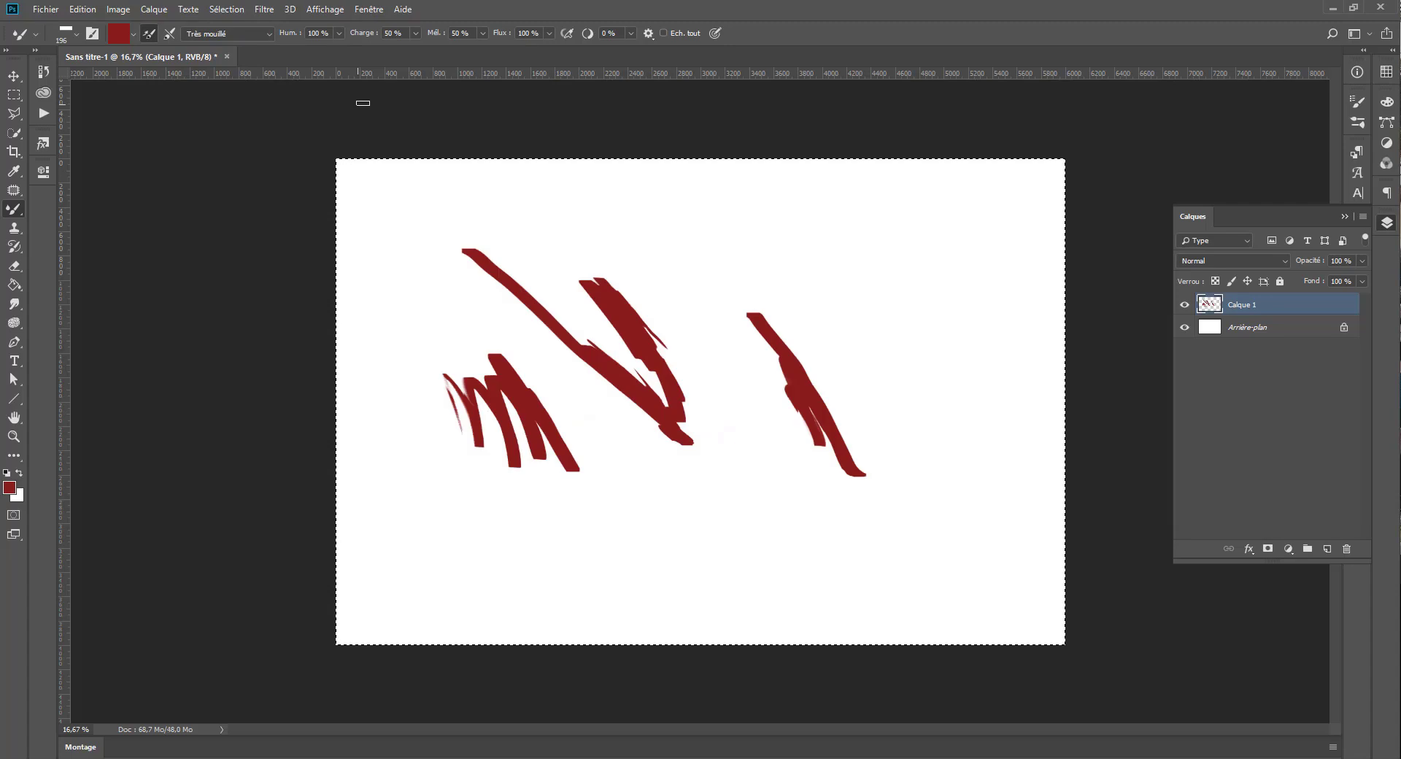
{"action": "key", "text": "Delete"}
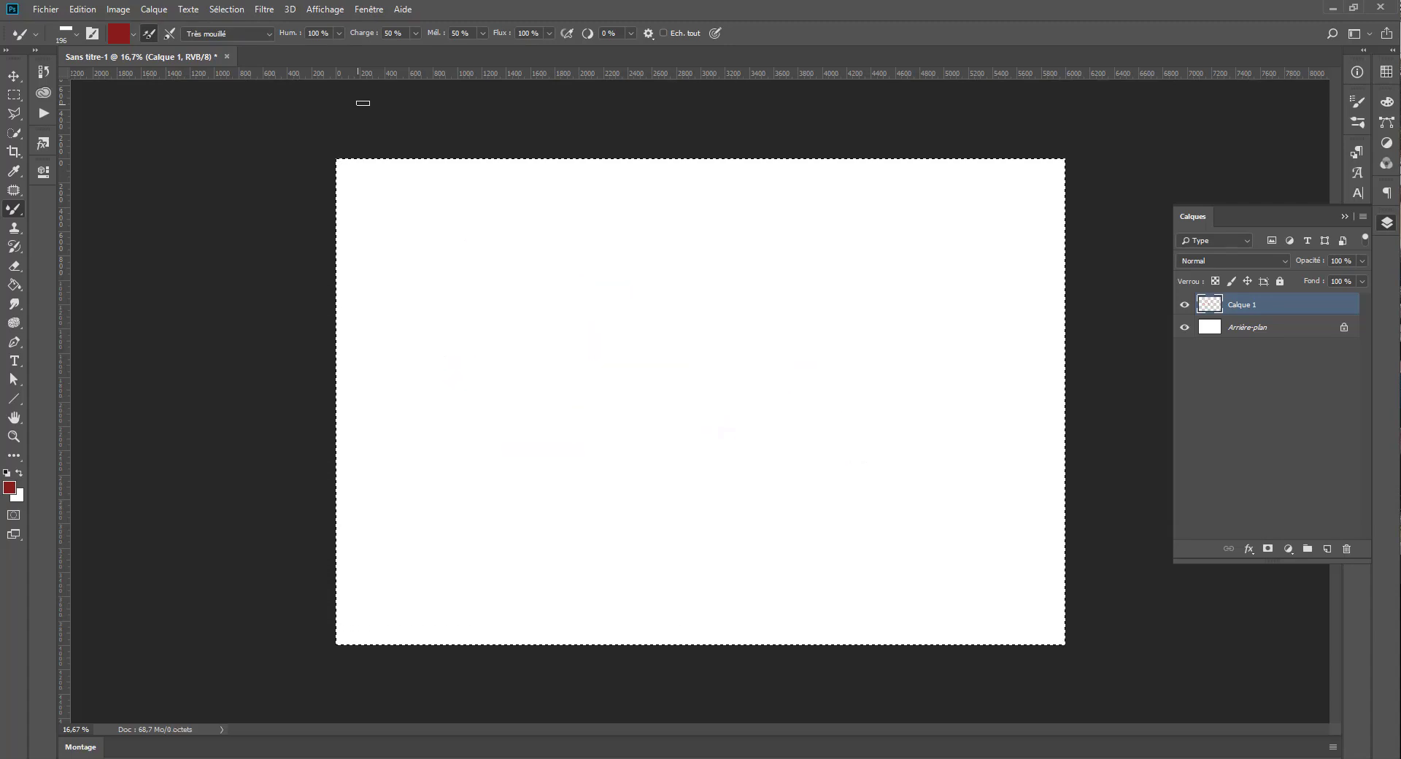
- Switch to the standard Brush tool and paint a broad dark red patch in the middle of the canvas
{"action": "left_click", "coordinate": [19, 208]}
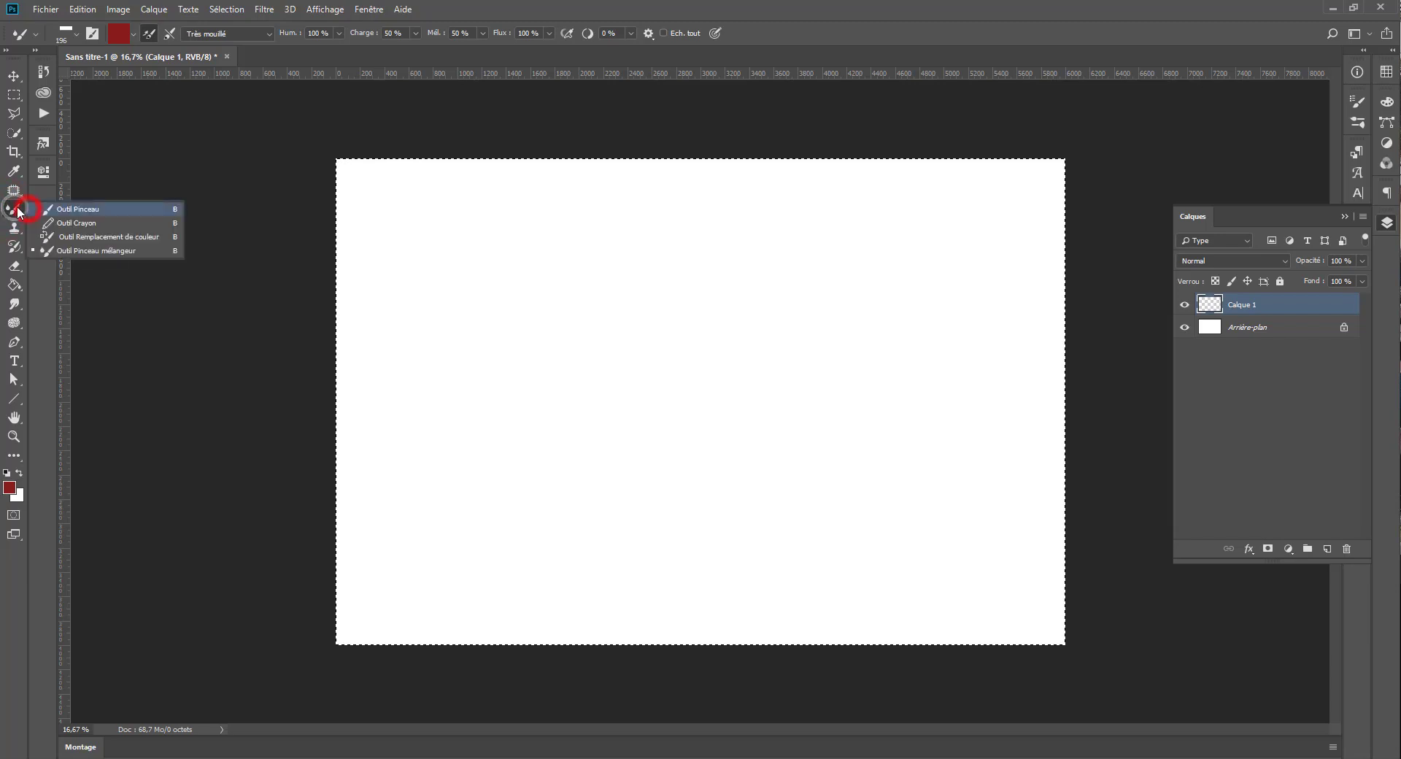
{"action": "left_click", "coordinate": [76, 211]}
{"action": "mouse_move", "coordinate": [686, 301]}
{"action": "left_mouse_down"}
{"action": "mouse_move", "coordinate": [633, 315]}
{"action": "mouse_move", "coordinate": [677, 345]}
{"action": "mouse_move", "coordinate": [641, 351]}
{"action": "mouse_move", "coordinate": [807, 378]}
{"action": "mouse_move", "coordinate": [770, 340]}
{"action": "left_mouse_up"}
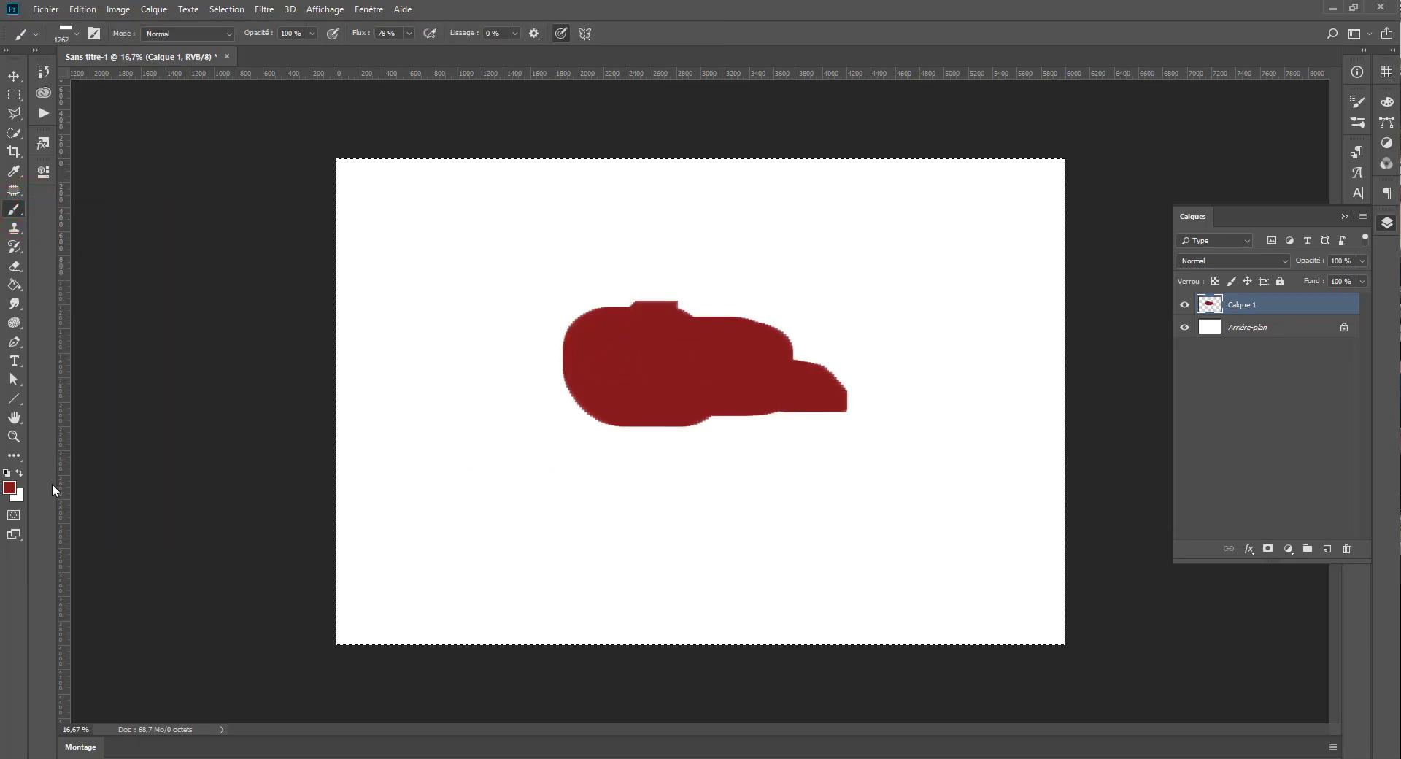
- Set the foreground colour to light pink f19a9a, try a standard brush stroke over the dark red patch and undo it
{"action": "left_click", "coordinate": [8, 490]}
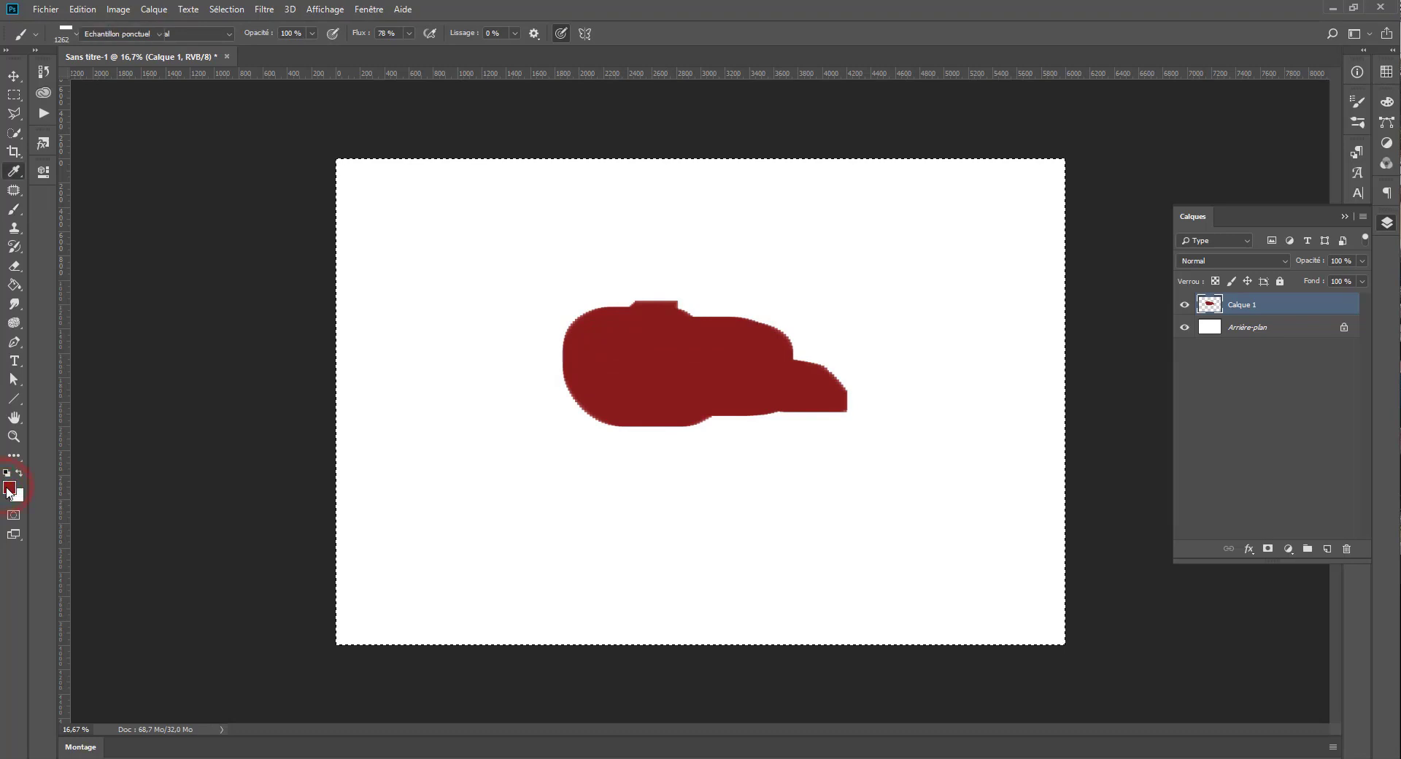
{"action": "left_click_drag", "start_coordinate": [780, 375], "coordinate": [698, 300]}
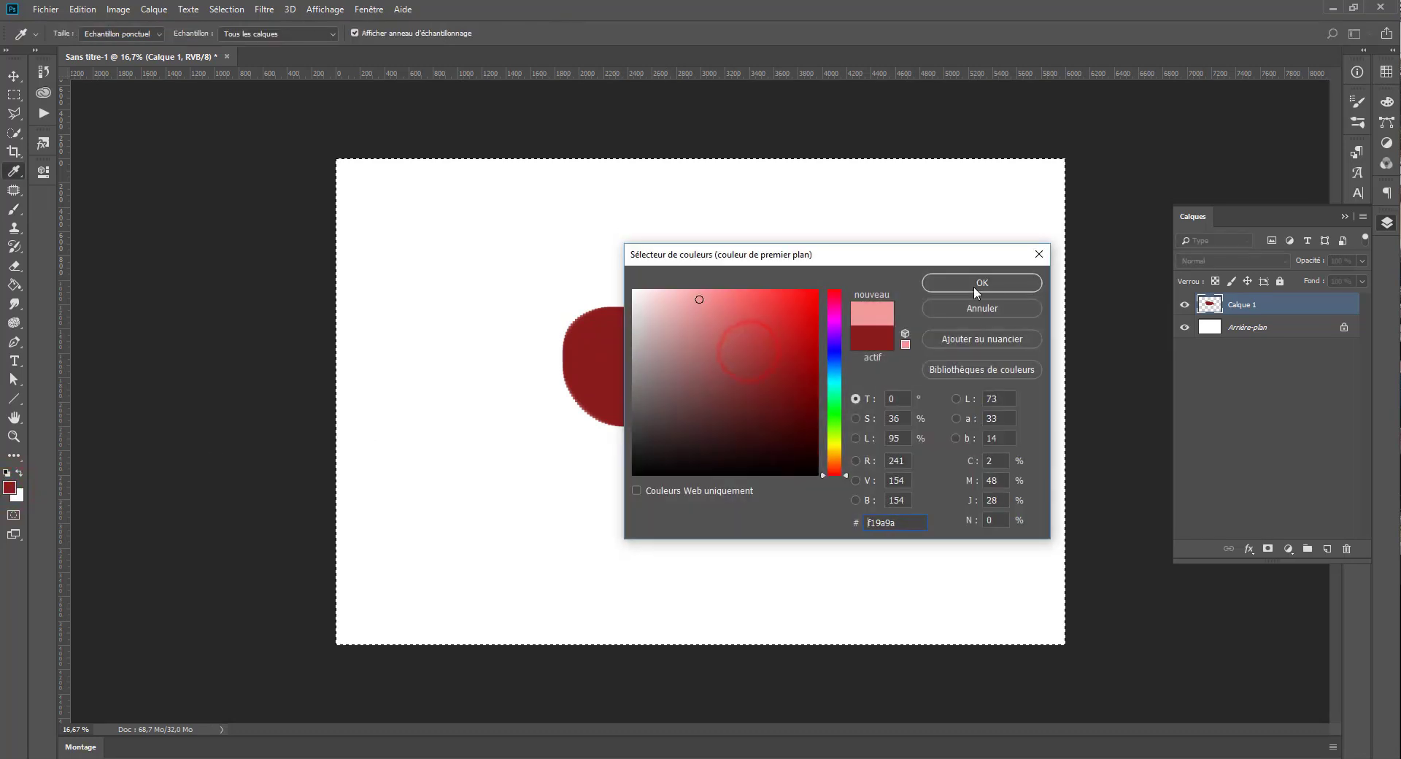
{"action": "left_click", "coordinate": [977, 284]}
{"action": "mouse_move", "coordinate": [695, 373]}
{"action": "left_mouse_down"}
{"action": "mouse_move", "coordinate": [666, 364]}
{"action": "mouse_move", "coordinate": [590, 365]}
{"action": "left_mouse_up"}
{"action": "key", "text": "ctrl+z"}
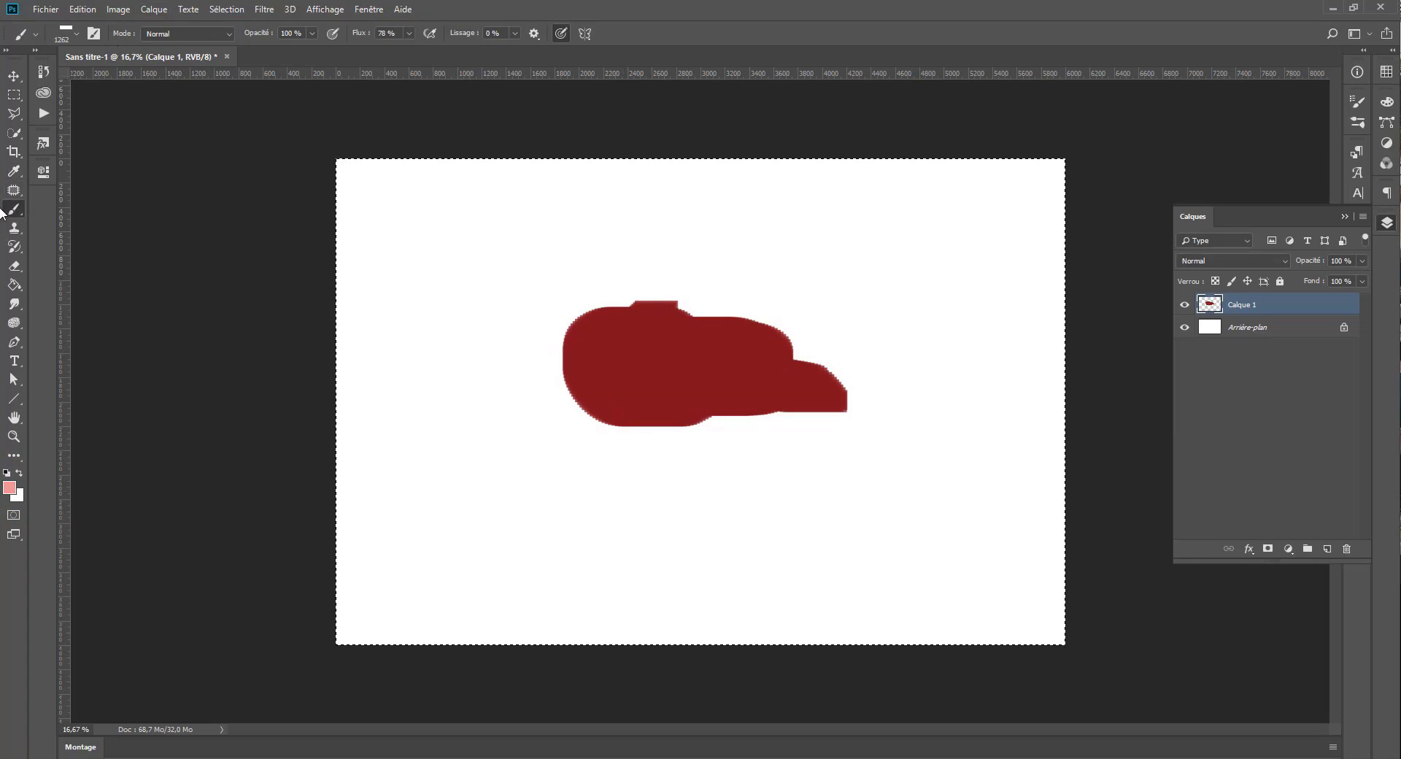
- Switch to the Mixer Brush with the Sec preset, try a pink stroke over the dark red patch and undo it
{"action": "left_click_drag", "start_coordinate": [15, 212], "coordinate": [68, 251]}
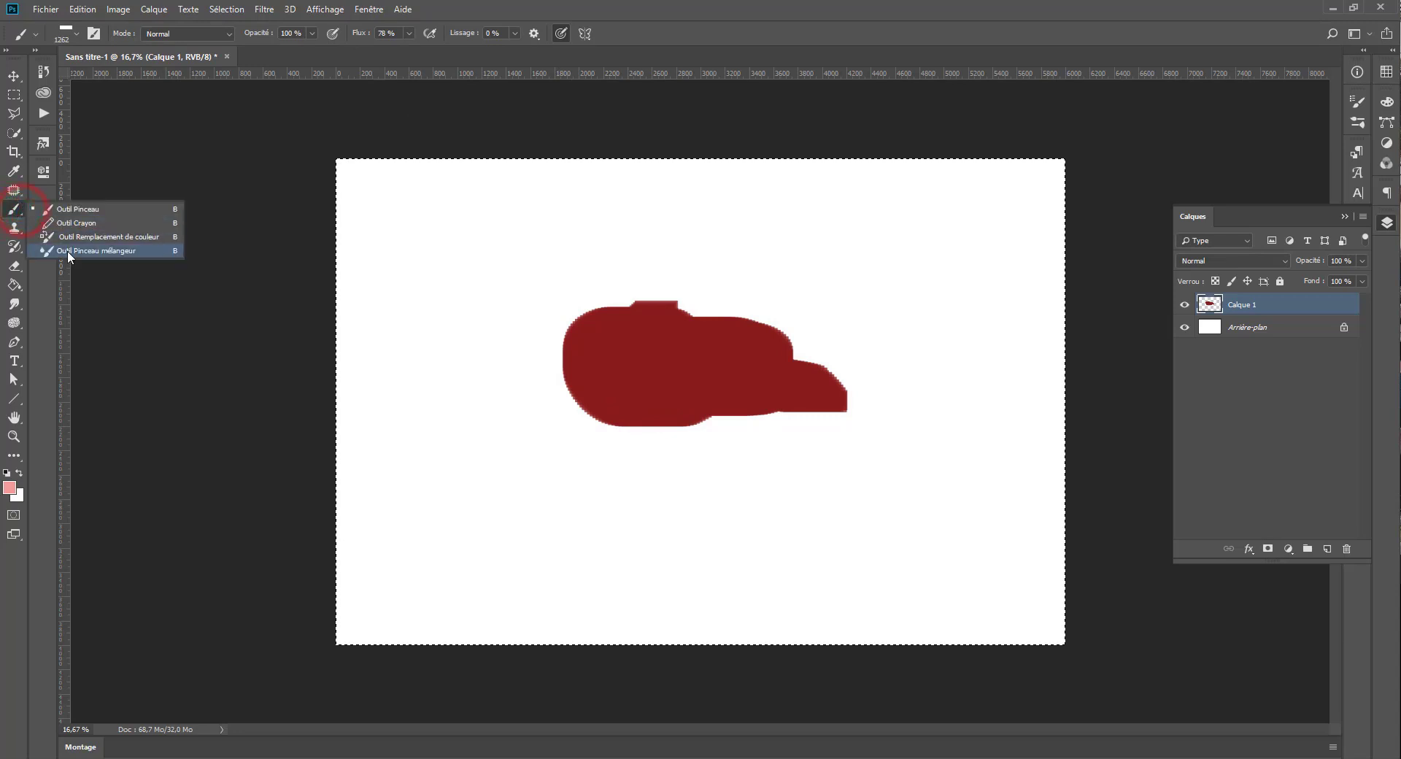
{"action": "left_click", "coordinate": [241, 33]}
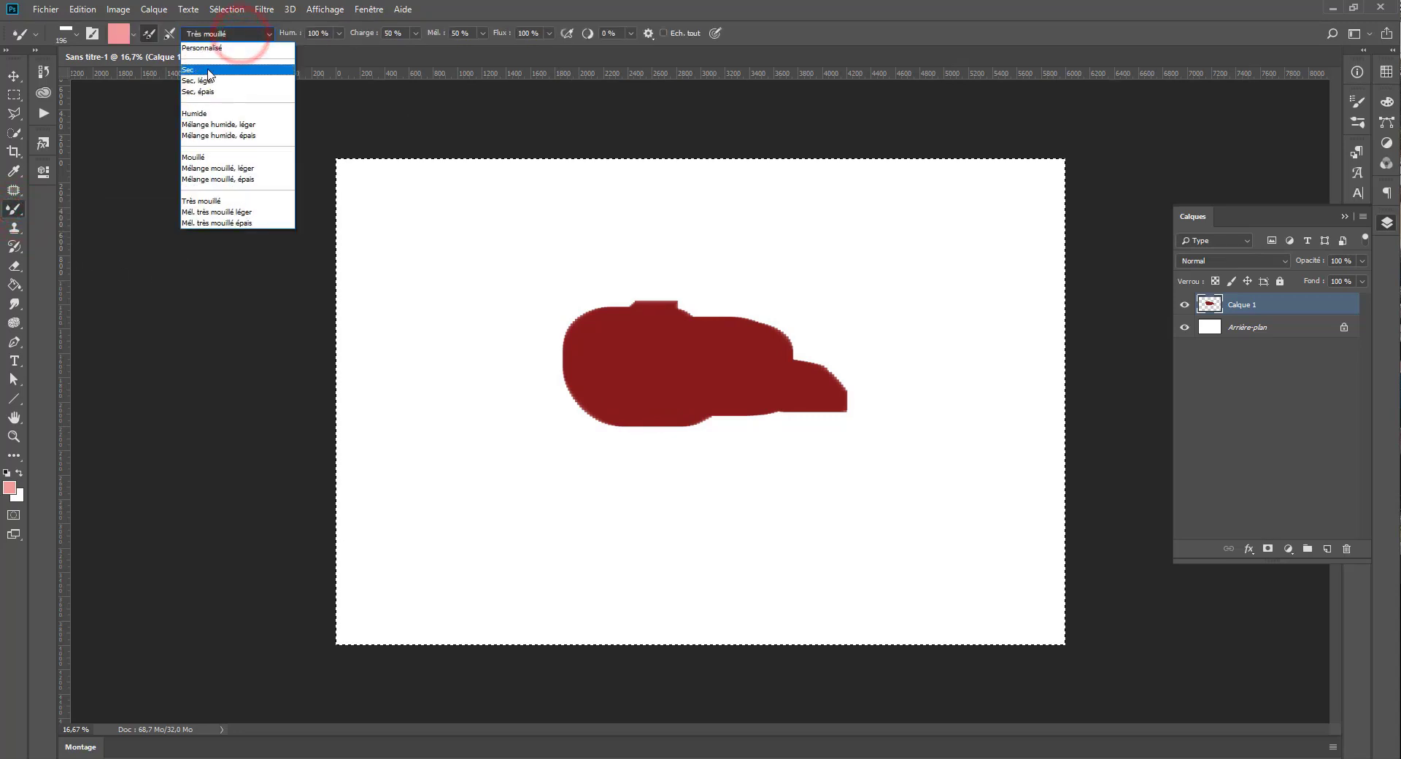
{"action": "left_click", "coordinate": [208, 59]}
{"action": "mouse_move", "coordinate": [633, 349]}
{"action": "left_mouse_down"}
{"action": "mouse_move", "coordinate": [588, 370]}
{"action": "mouse_move", "coordinate": [568, 362]}
{"action": "left_mouse_up"}
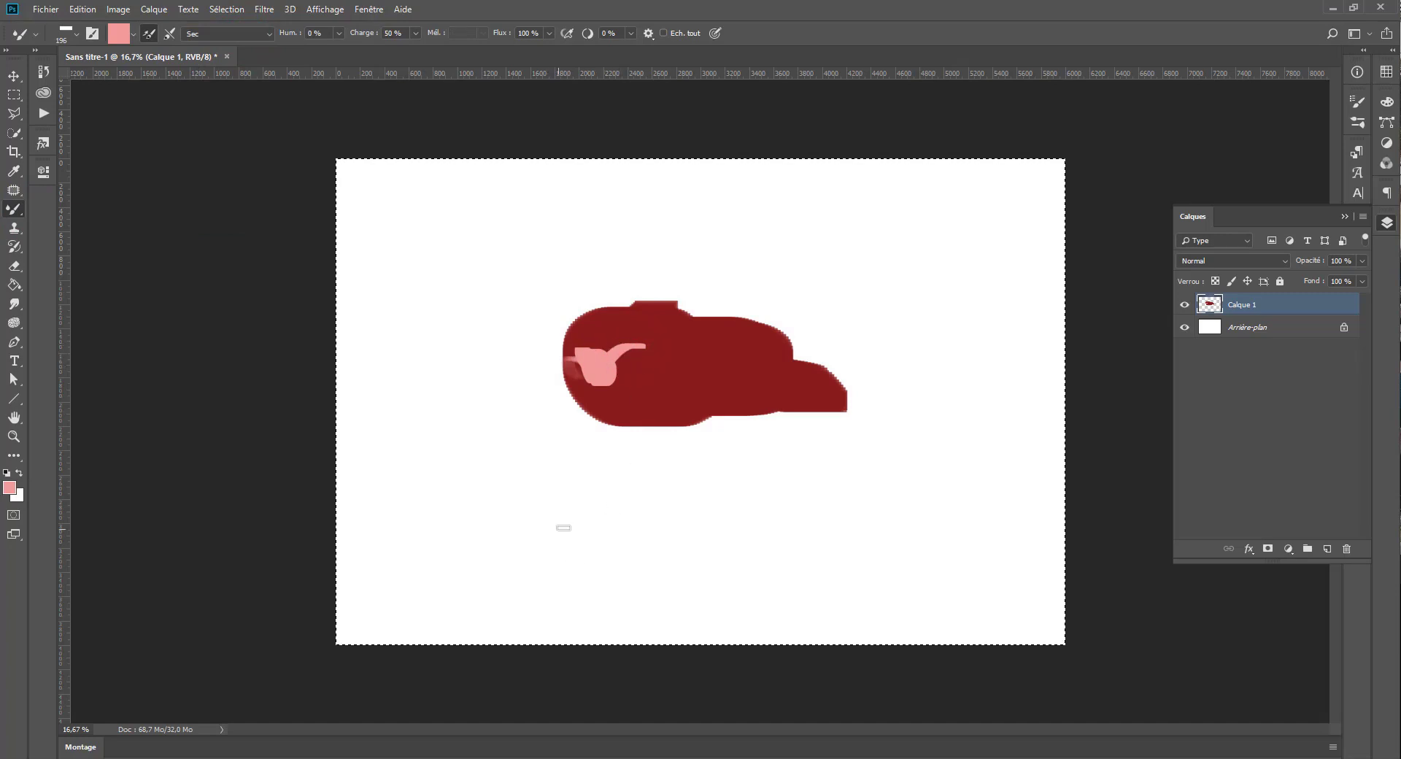
{"action": "key", "text": "ctrl+z"}
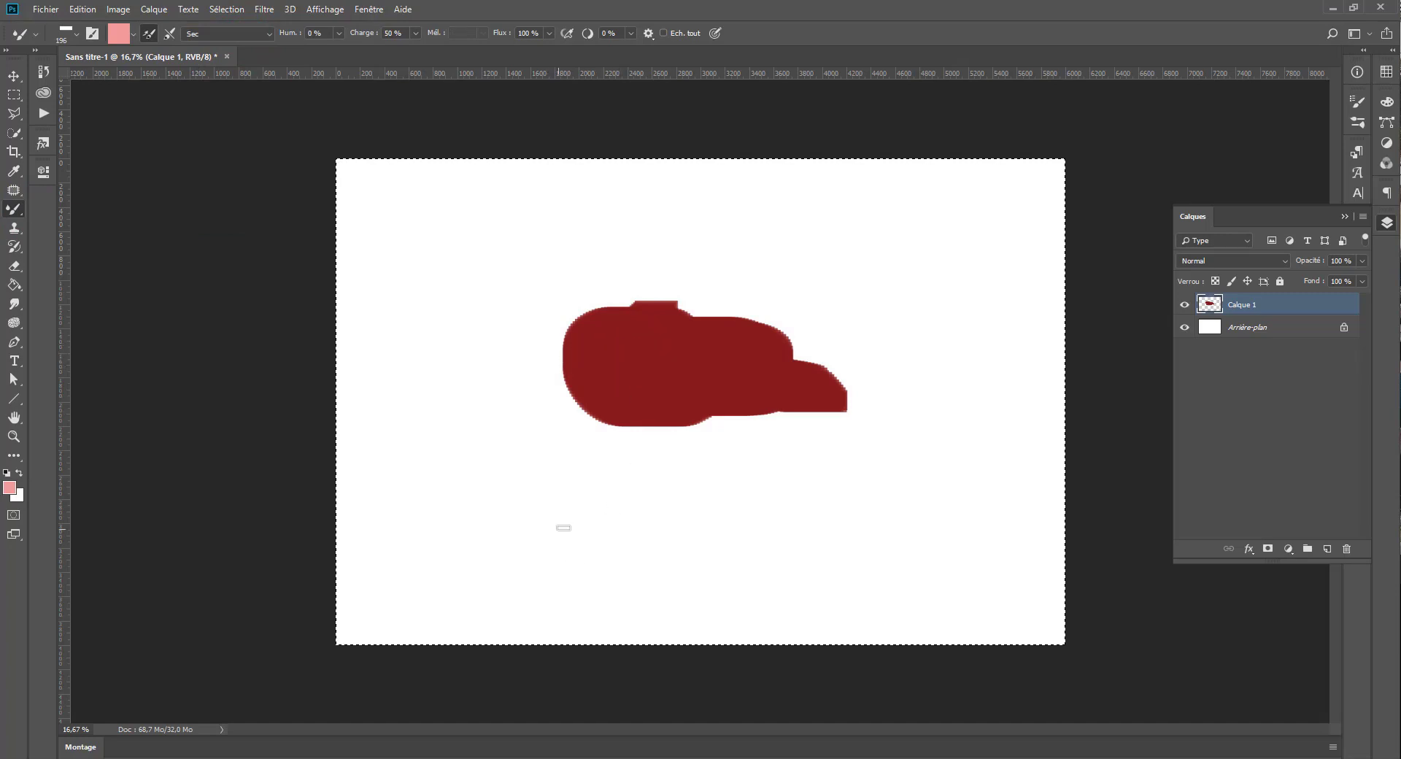
- Try blending pink strokes into the dark red patch with the Humide preset, and undo them
{"action": "left_click", "coordinate": [219, 34]}
{"action": "left_click", "coordinate": [204, 114]}
{"action": "mouse_move", "coordinate": [620, 368]}
{"action": "left_mouse_down"}
{"action": "mouse_move", "coordinate": [665, 370]}
{"action": "mouse_move", "coordinate": [609, 352]}
{"action": "mouse_move", "coordinate": [665, 359]}
{"action": "mouse_move", "coordinate": [651, 361]}
{"action": "mouse_move", "coordinate": [677, 364]}
{"action": "mouse_move", "coordinate": [674, 379]}
{"action": "mouse_move", "coordinate": [691, 365]}
{"action": "mouse_move", "coordinate": [653, 366]}
{"action": "mouse_move", "coordinate": [664, 347]}
{"action": "mouse_move", "coordinate": [715, 371]}
{"action": "mouse_move", "coordinate": [691, 354]}
{"action": "left_mouse_up"}
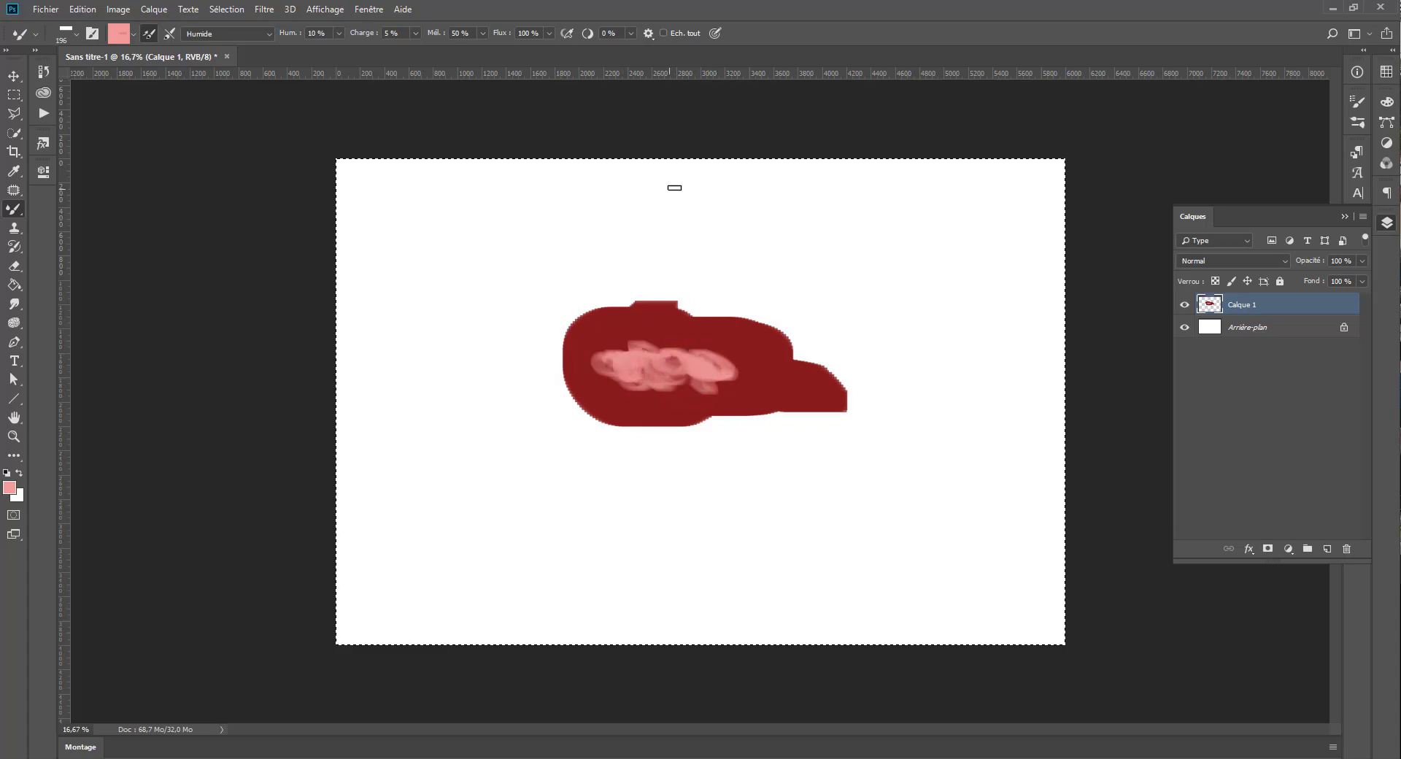
{"action": "key", "text": "ctrl+z"}
{"action": "key", "text": "ctrl+z"}
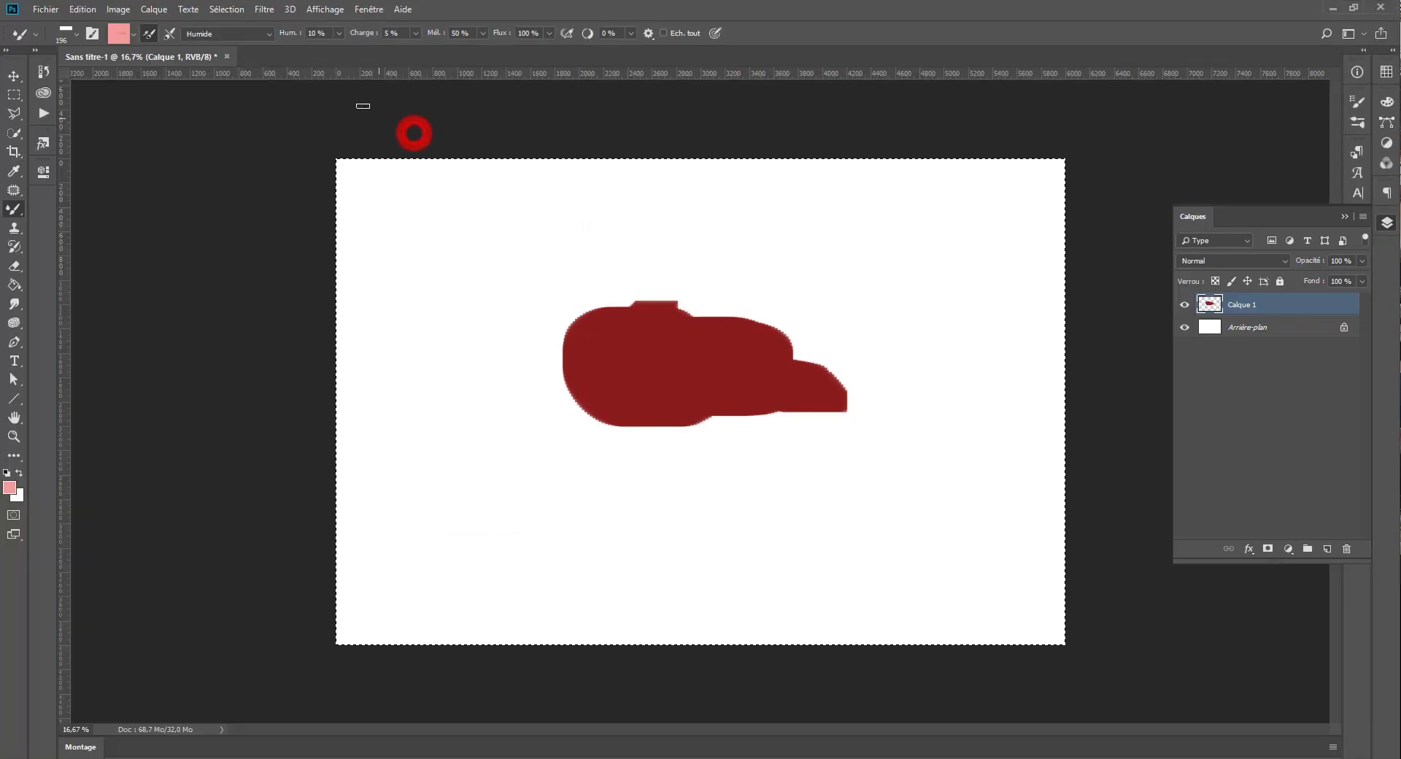
- Blend looping pink strokes into the dark red patch with the Mouillé preset, and clear everything from Calque 1
{"action": "left_click", "coordinate": [248, 32]}
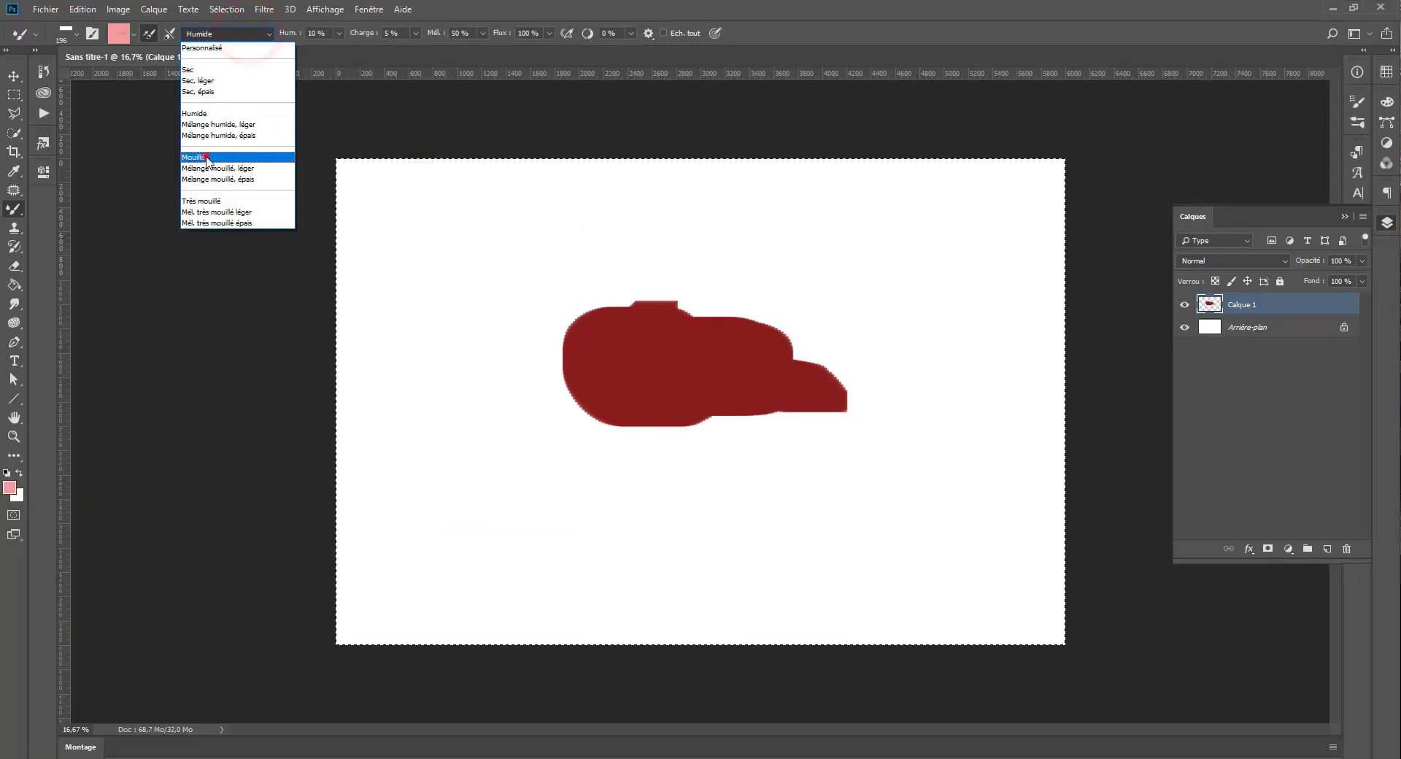
{"action": "left_click", "coordinate": [219, 153]}
{"action": "mouse_move", "coordinate": [672, 350]}
{"action": "left_mouse_down"}
{"action": "mouse_move", "coordinate": [631, 364]}
{"action": "mouse_move", "coordinate": [672, 359]}
{"action": "mouse_move", "coordinate": [686, 376]}
{"action": "mouse_move", "coordinate": [749, 385]}
{"action": "mouse_move", "coordinate": [656, 383]}
{"action": "mouse_move", "coordinate": [656, 343]}
{"action": "mouse_move", "coordinate": [681, 347]}
{"action": "mouse_move", "coordinate": [619, 357]}
{"action": "left_mouse_up"}
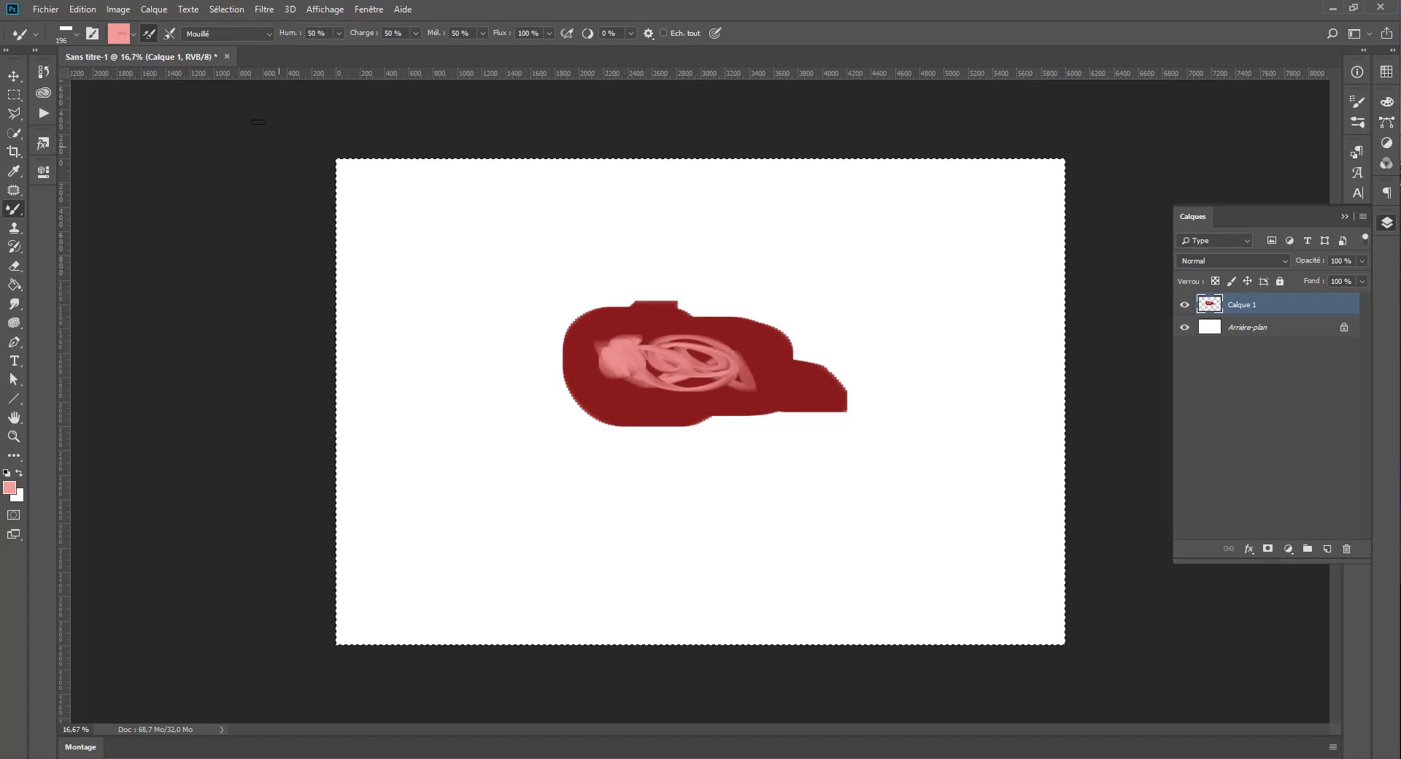
{"action": "key", "text": "Delete"}
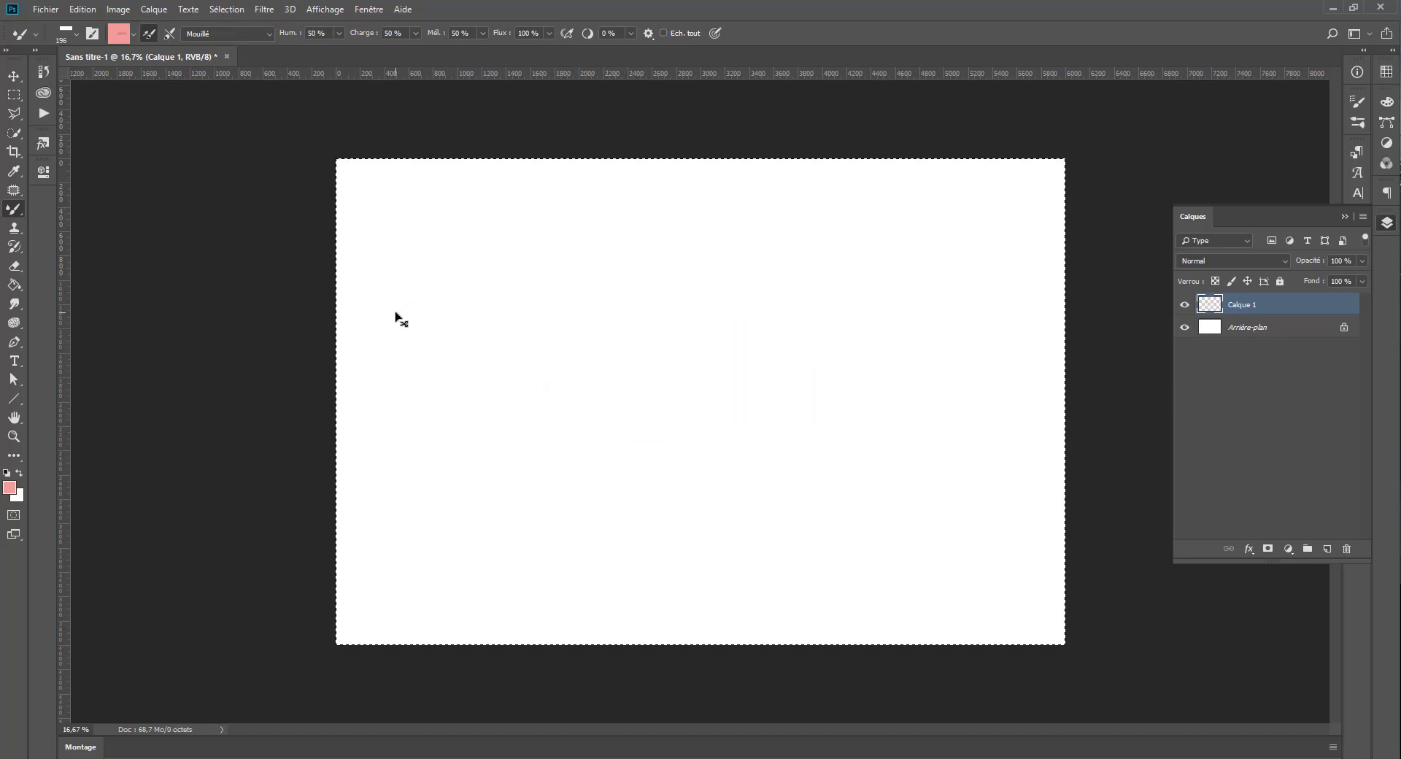
- Step back through the history to restore the plain dark red patch on Calque 1
{"action": "key", "text": "ctrl+z"}
{"action": "key", "text": "ctrl+z"}
{"action": "key", "text": "ctrl+z"}
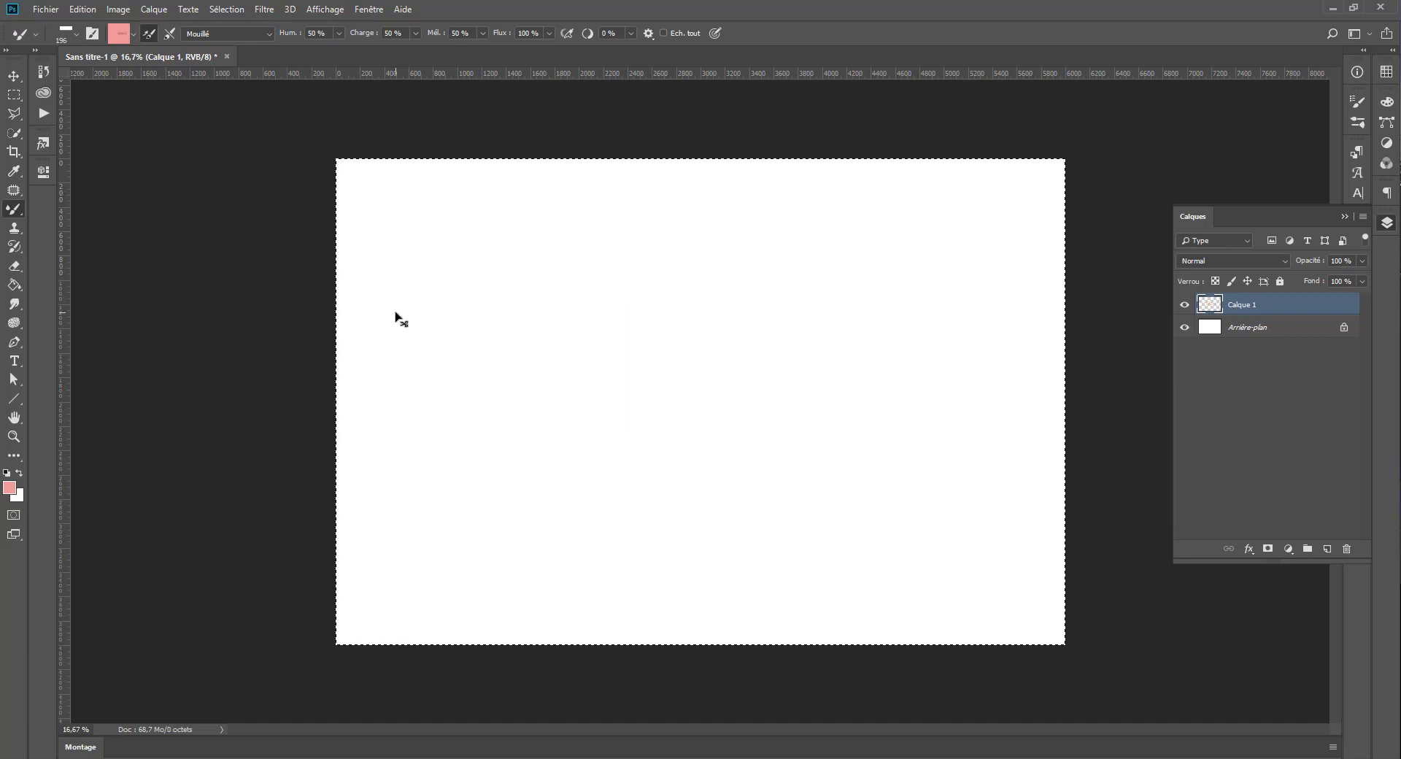
{"action": "key", "text": "ctrl+shift+z"}
{"action": "key", "text": "ctrl+shift+z"}
{"action": "key", "text": "ctrl+z"}
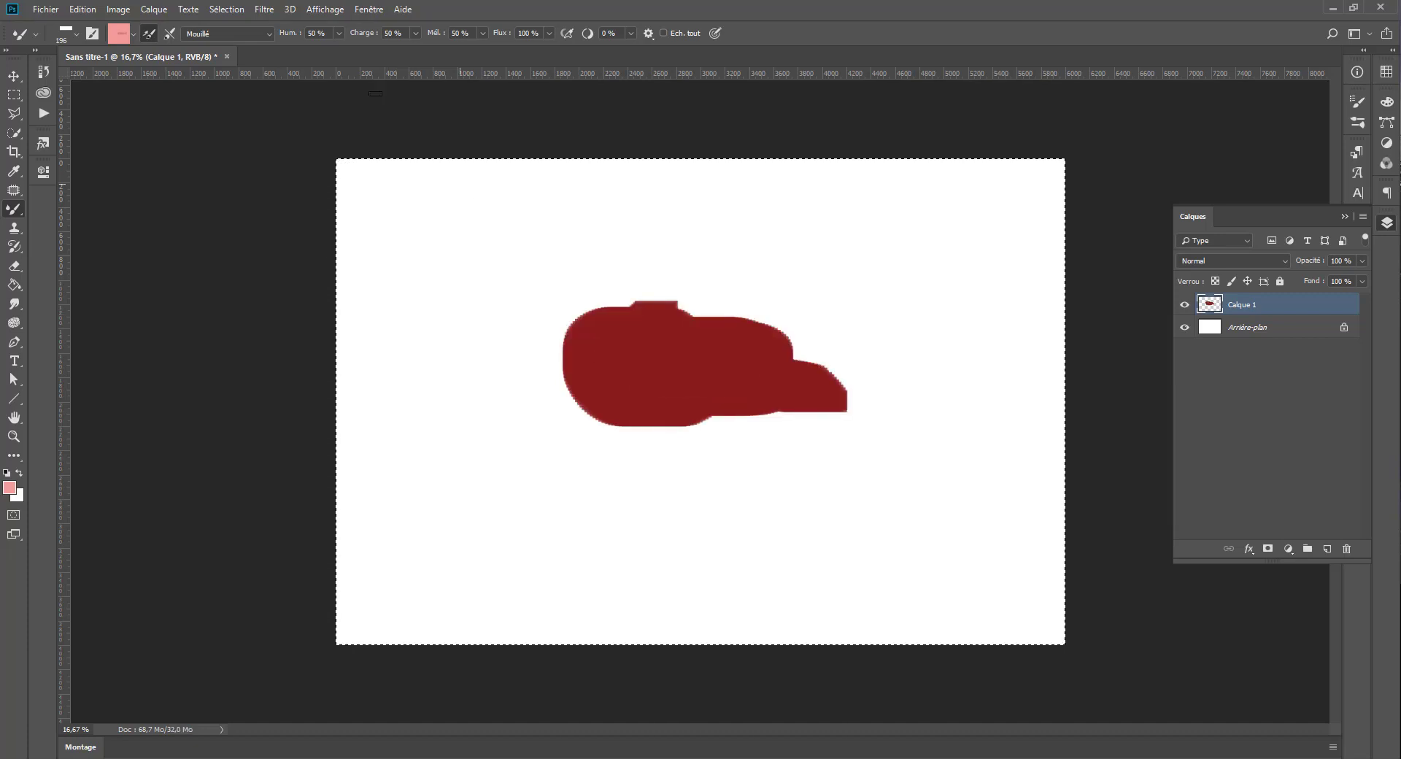
- Choose the Très mouillé preset and blend light pink strokes through the middle and left side of the dark red patch
{"action": "left_click", "coordinate": [229, 34]}
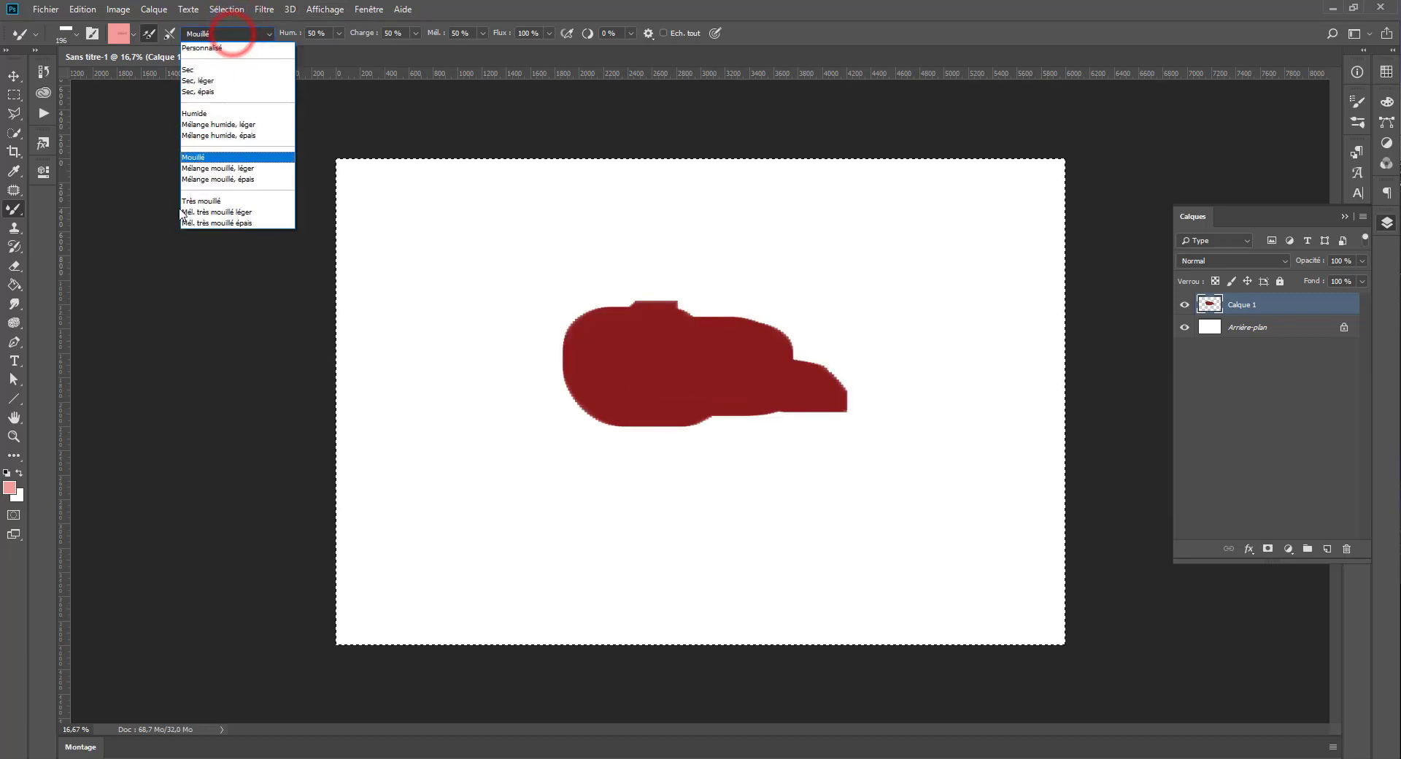
{"action": "left_click", "coordinate": [206, 200]}
{"action": "mouse_move", "coordinate": [627, 359]}
{"action": "left_mouse_down"}
{"action": "mouse_move", "coordinate": [691, 368]}
{"action": "mouse_move", "coordinate": [632, 379]}
{"action": "mouse_move", "coordinate": [670, 349]}
{"action": "mouse_move", "coordinate": [763, 368]}
{"action": "mouse_move", "coordinate": [765, 382]}
{"action": "mouse_move", "coordinate": [647, 343]}
{"action": "mouse_move", "coordinate": [622, 353]}
{"action": "mouse_move", "coordinate": [628, 379]}
{"action": "mouse_move", "coordinate": [580, 340]}
{"action": "mouse_move", "coordinate": [631, 334]}
{"action": "mouse_move", "coordinate": [612, 329]}
{"action": "mouse_move", "coordinate": [590, 372]}
{"action": "mouse_move", "coordinate": [616, 321]}
{"action": "mouse_move", "coordinate": [595, 355]}
{"action": "mouse_move", "coordinate": [589, 334]}
{"action": "mouse_move", "coordinate": [611, 330]}
{"action": "mouse_move", "coordinate": [573, 358]}
{"action": "mouse_move", "coordinate": [596, 321]}
{"action": "mouse_move", "coordinate": [608, 334]}
{"action": "mouse_move", "coordinate": [572, 342]}
{"action": "mouse_move", "coordinate": [642, 326]}
{"action": "mouse_move", "coordinate": [623, 316]}
{"action": "mouse_move", "coordinate": [670, 304]}
{"action": "left_mouse_up"}
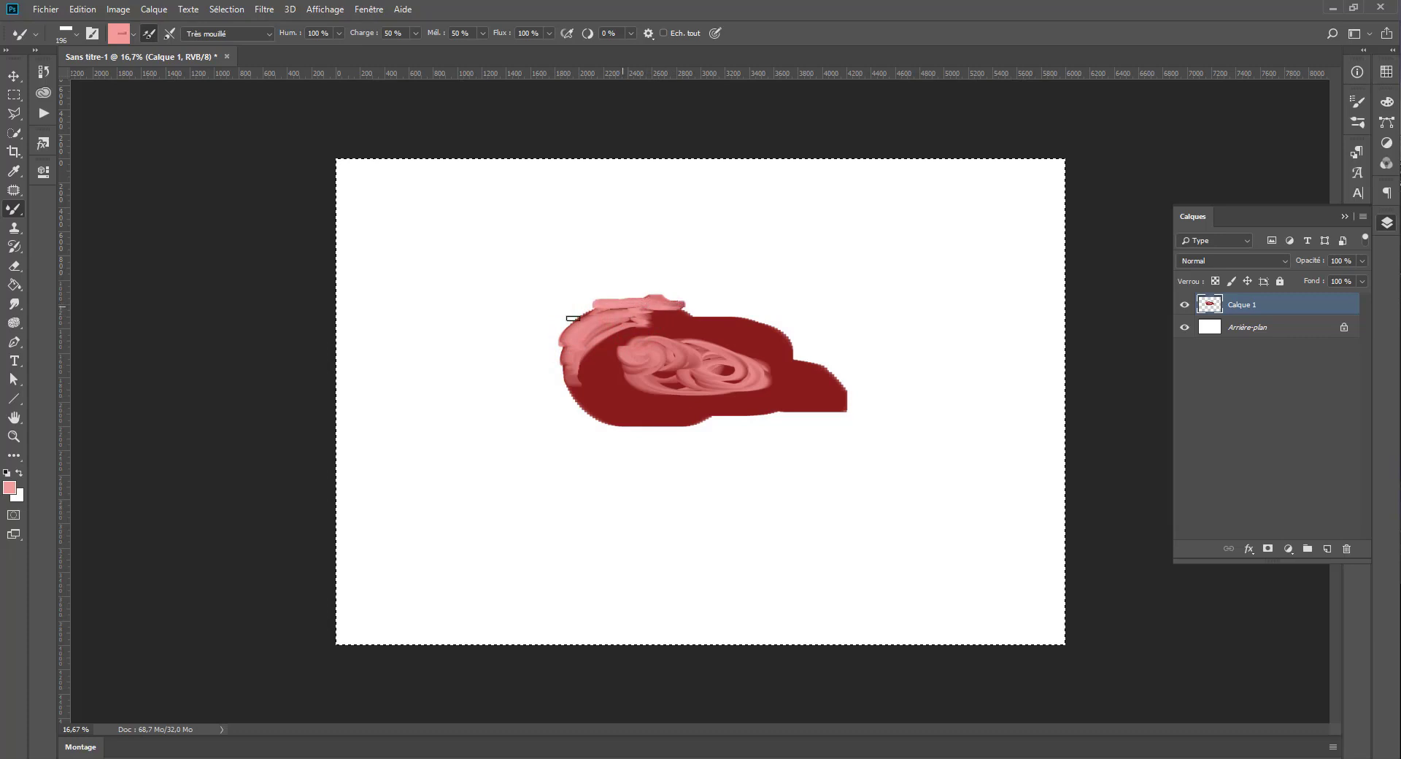
{"action": "left_click_drag", "start_coordinate": [569, 336], "coordinate": [566, 349]}
{"action": "mouse_move", "coordinate": [581, 315]}
{"action": "left_mouse_down"}
{"action": "mouse_move", "coordinate": [563, 375]}
{"action": "mouse_move", "coordinate": [578, 394]}
{"action": "left_mouse_up"}
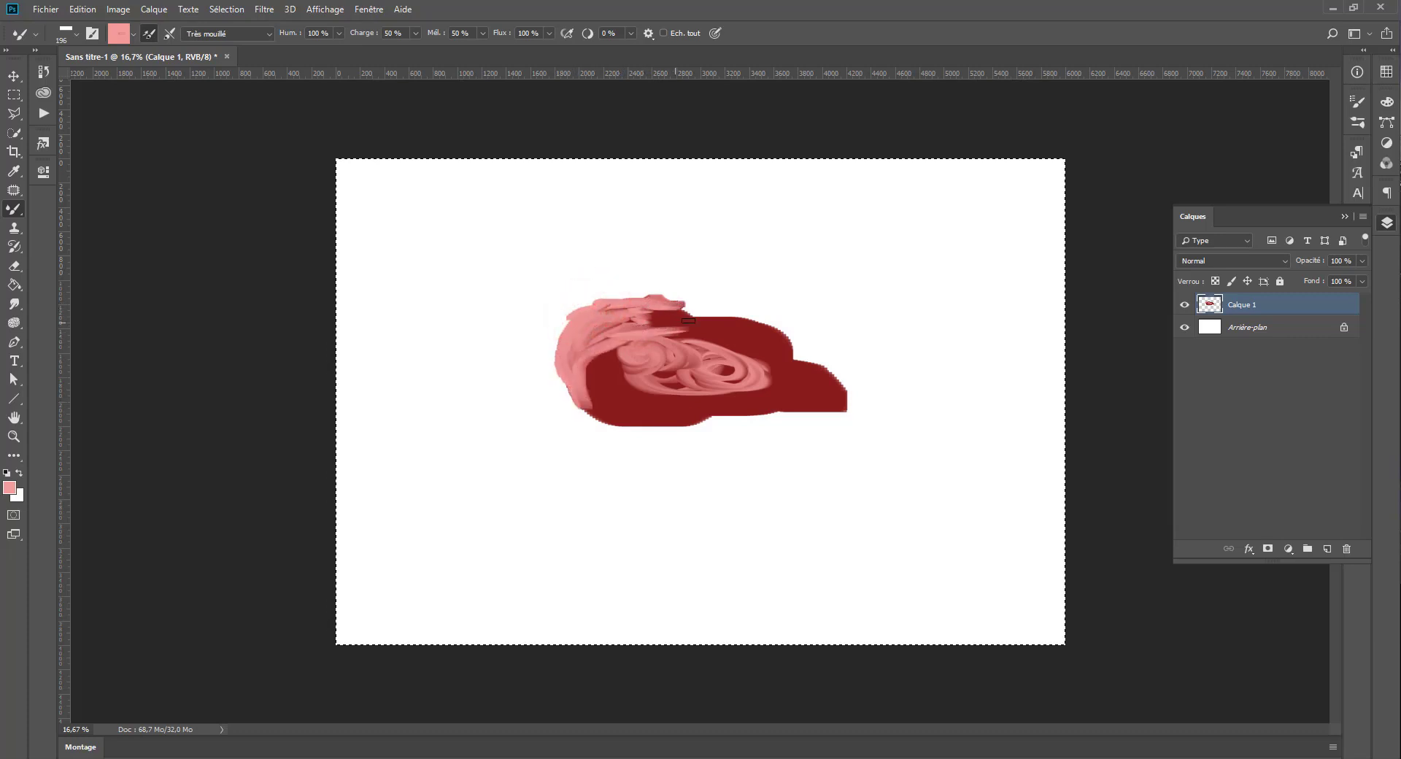
{"action": "left_click_drag", "start_coordinate": [672, 325], "coordinate": [651, 321]}
{"action": "mouse_move", "coordinate": [598, 373]}
{"action": "left_mouse_down"}
{"action": "mouse_move", "coordinate": [623, 351]}
{"action": "mouse_move", "coordinate": [600, 356]}
{"action": "mouse_move", "coordinate": [615, 353]}
{"action": "mouse_move", "coordinate": [615, 371]}
{"action": "mouse_move", "coordinate": [656, 367]}
{"action": "mouse_move", "coordinate": [657, 402]}
{"action": "mouse_move", "coordinate": [697, 386]}
{"action": "mouse_move", "coordinate": [714, 400]}
{"action": "mouse_move", "coordinate": [739, 374]}
{"action": "mouse_move", "coordinate": [686, 342]}
{"action": "mouse_move", "coordinate": [739, 359]}
{"action": "mouse_move", "coordinate": [683, 343]}
{"action": "mouse_move", "coordinate": [710, 339]}
{"action": "mouse_move", "coordinate": [688, 331]}
{"action": "mouse_move", "coordinate": [737, 363]}
{"action": "left_mouse_up"}
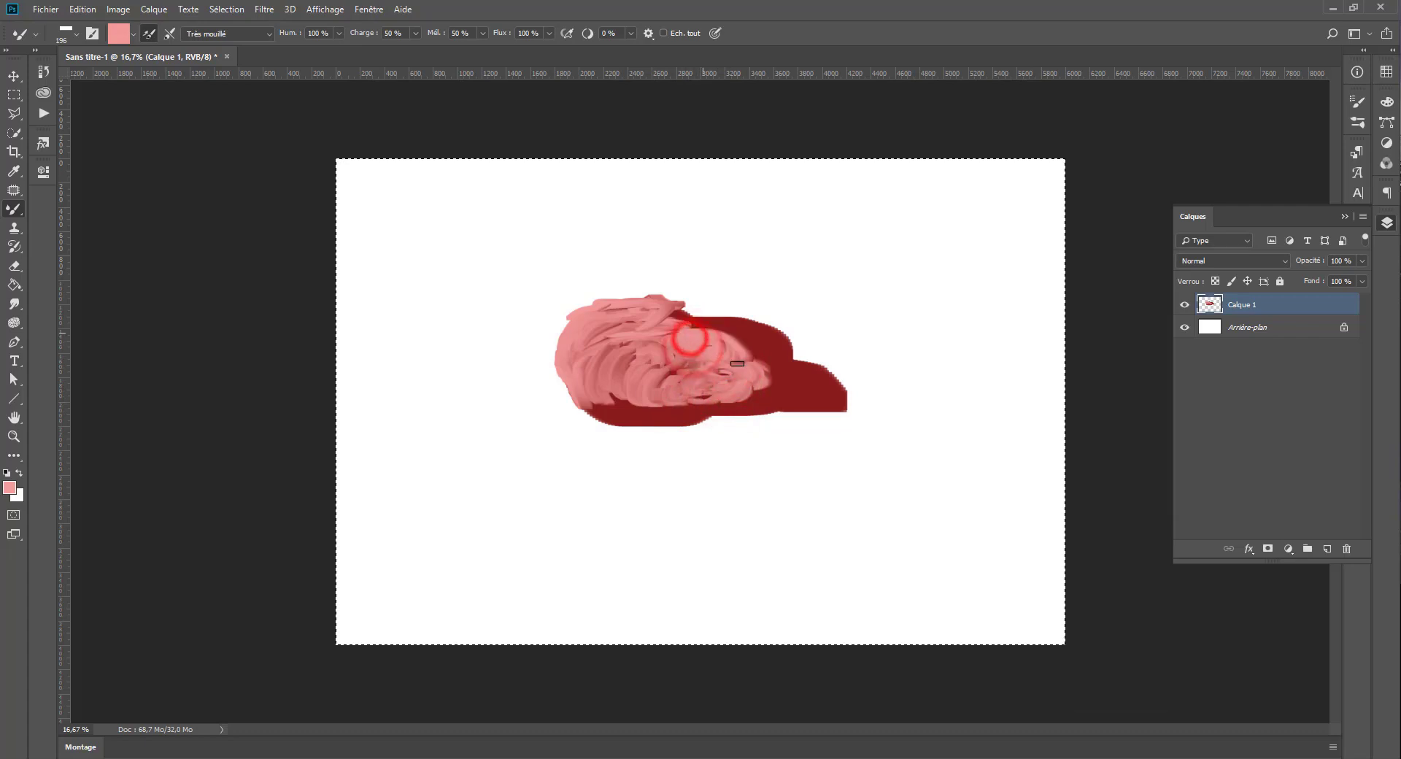
- Switch to a 196 px round tip with 100 % hardness and blend pink along the patch's lower and right edges
{"action": "right_click", "coordinate": [738, 364]}
{"action": "left_click", "coordinate": [884, 471]}
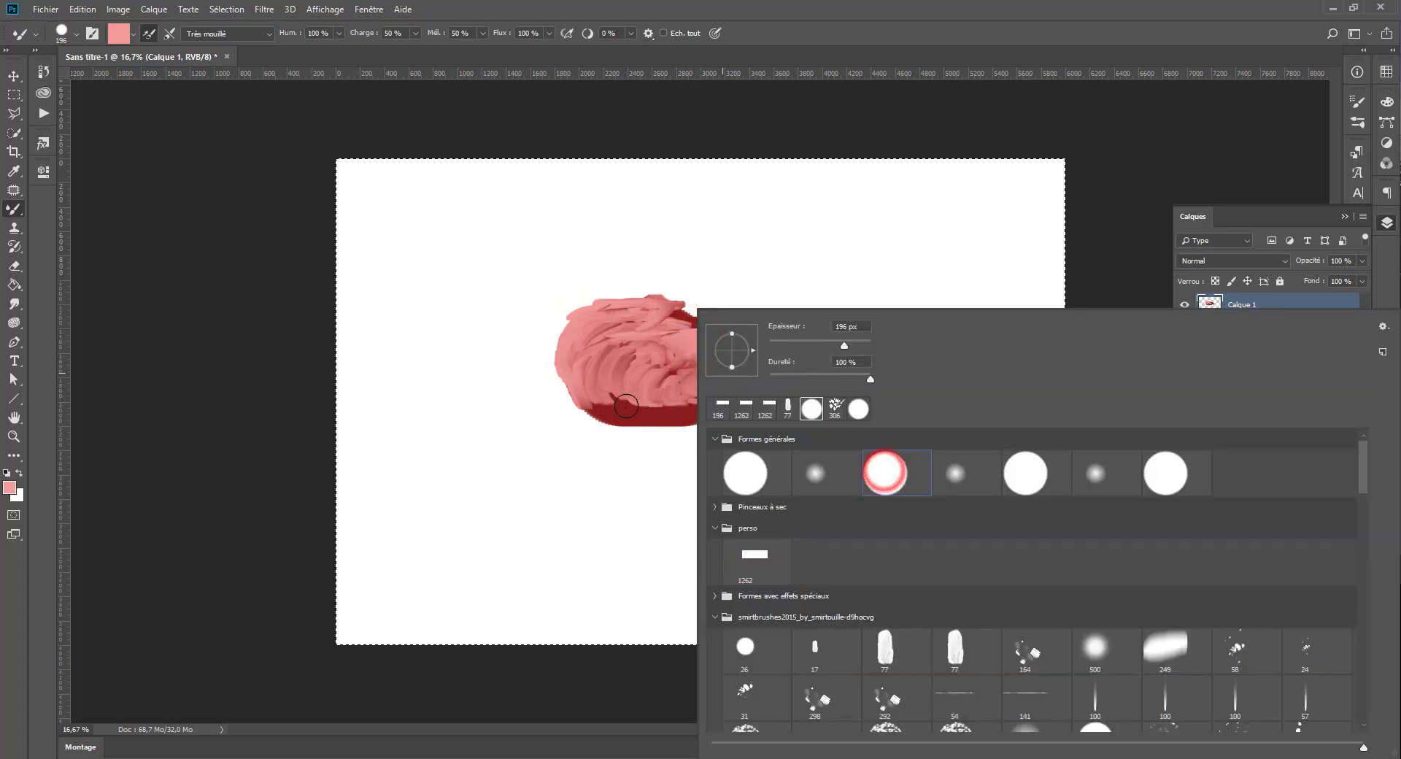
{"action": "mouse_move", "coordinate": [622, 411]}
{"action": "left_mouse_down"}
{"action": "mouse_move", "coordinate": [715, 398]}
{"action": "mouse_move", "coordinate": [655, 411]}
{"action": "mouse_move", "coordinate": [839, 413]}
{"action": "mouse_move", "coordinate": [718, 417]}
{"action": "mouse_move", "coordinate": [820, 422]}
{"action": "mouse_move", "coordinate": [754, 384]}
{"action": "mouse_move", "coordinate": [835, 409]}
{"action": "mouse_move", "coordinate": [785, 377]}
{"action": "left_mouse_up"}
{"action": "mouse_move", "coordinate": [816, 426]}
{"action": "left_mouse_down"}
{"action": "mouse_move", "coordinate": [768, 373]}
{"action": "mouse_move", "coordinate": [806, 371]}
{"action": "mouse_move", "coordinate": [738, 335]}
{"action": "left_mouse_up"}
{"action": "mouse_move", "coordinate": [803, 366]}
{"action": "left_mouse_down"}
{"action": "mouse_move", "coordinate": [684, 326]}
{"action": "mouse_move", "coordinate": [721, 320]}
{"action": "mouse_move", "coordinate": [794, 361]}
{"action": "left_mouse_up"}
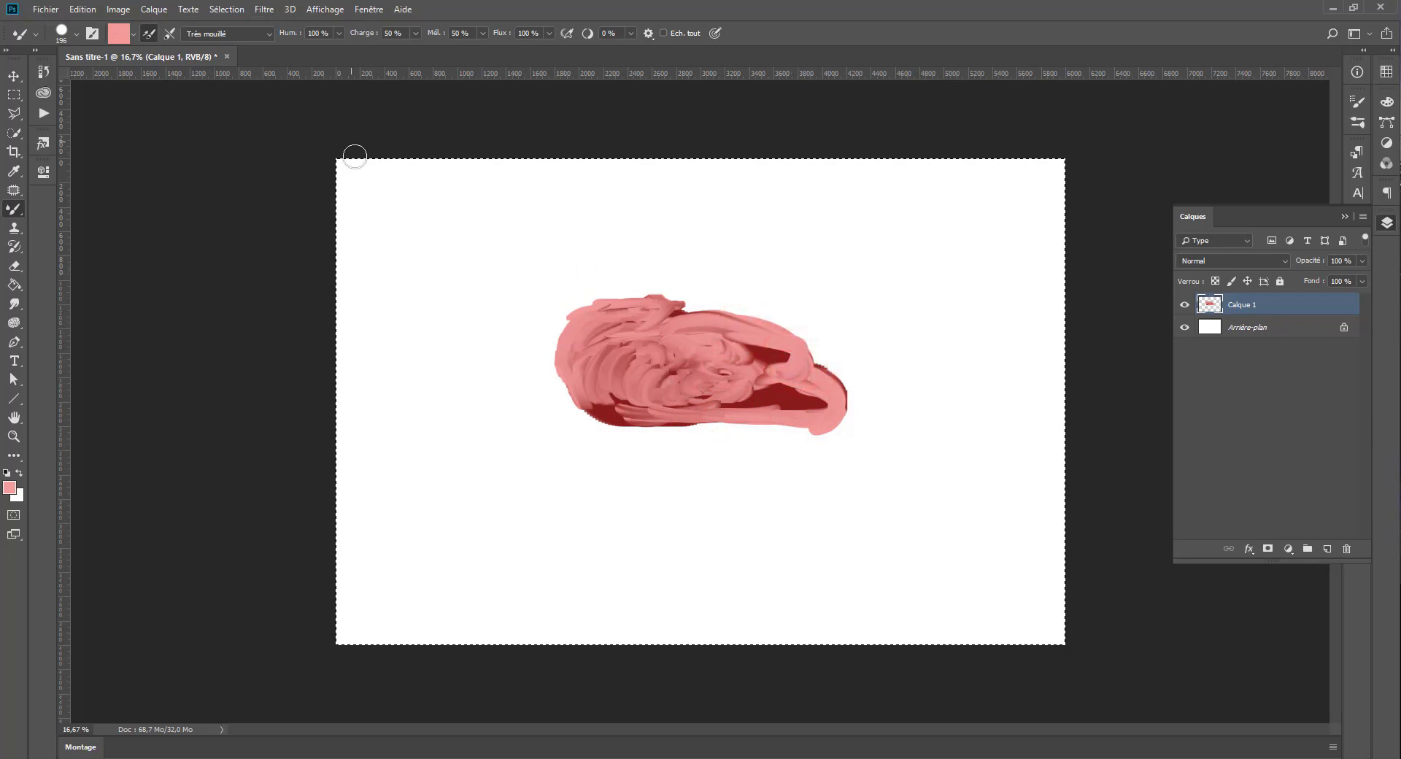
{"action": "left_click", "coordinate": [229, 37]}
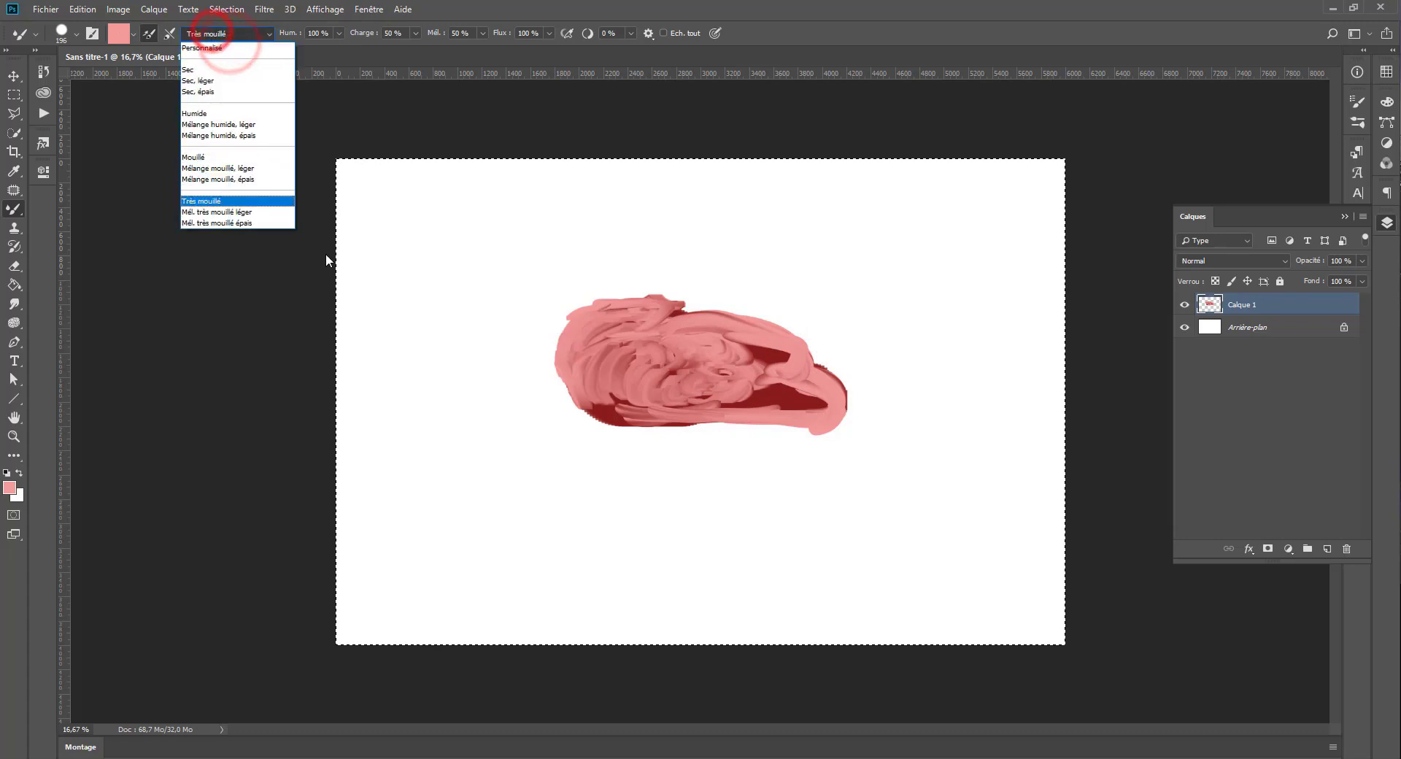
{"action": "left_click", "coordinate": [593, 379]}
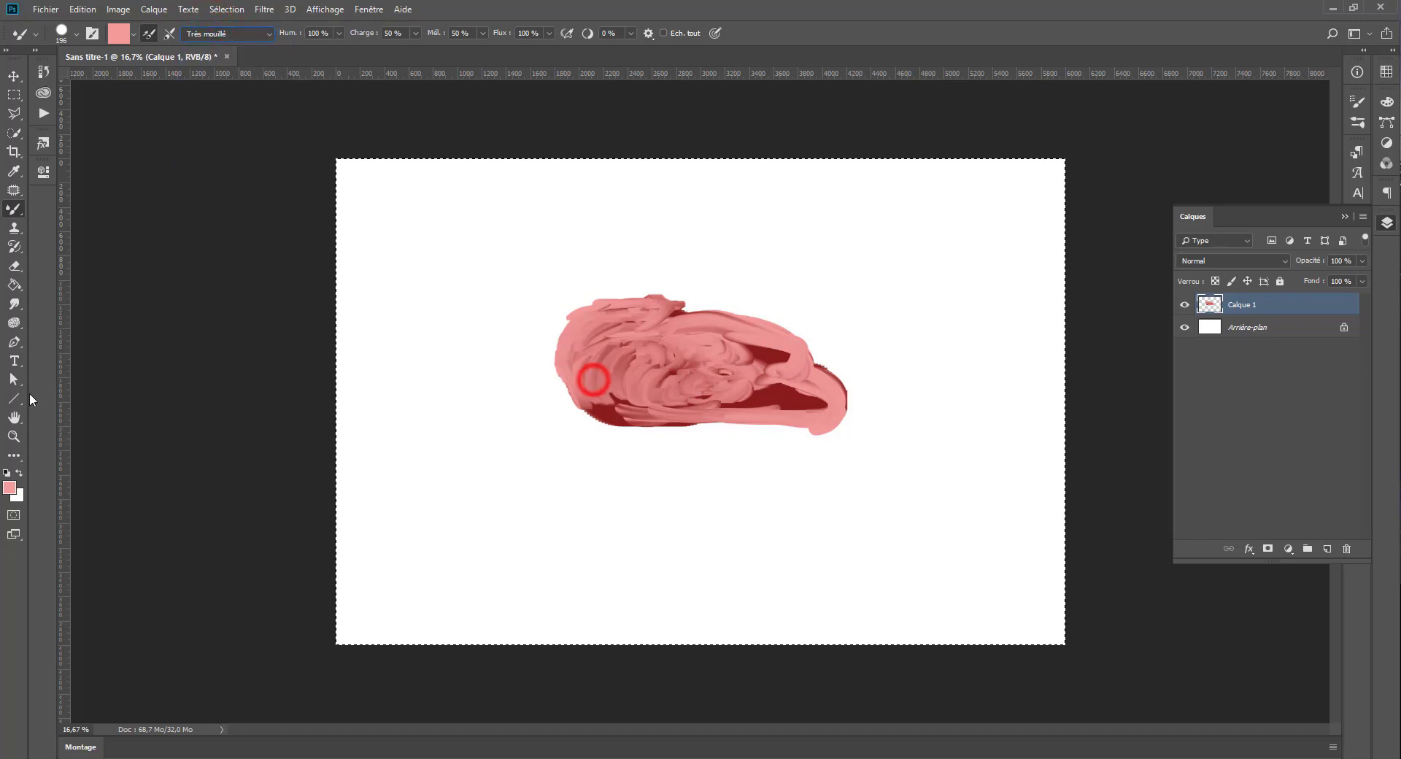
- Set the foreground colour to dark green 09590b and blend green strokes into the left part of the pink paint
{"action": "left_click", "coordinate": [10, 488]}
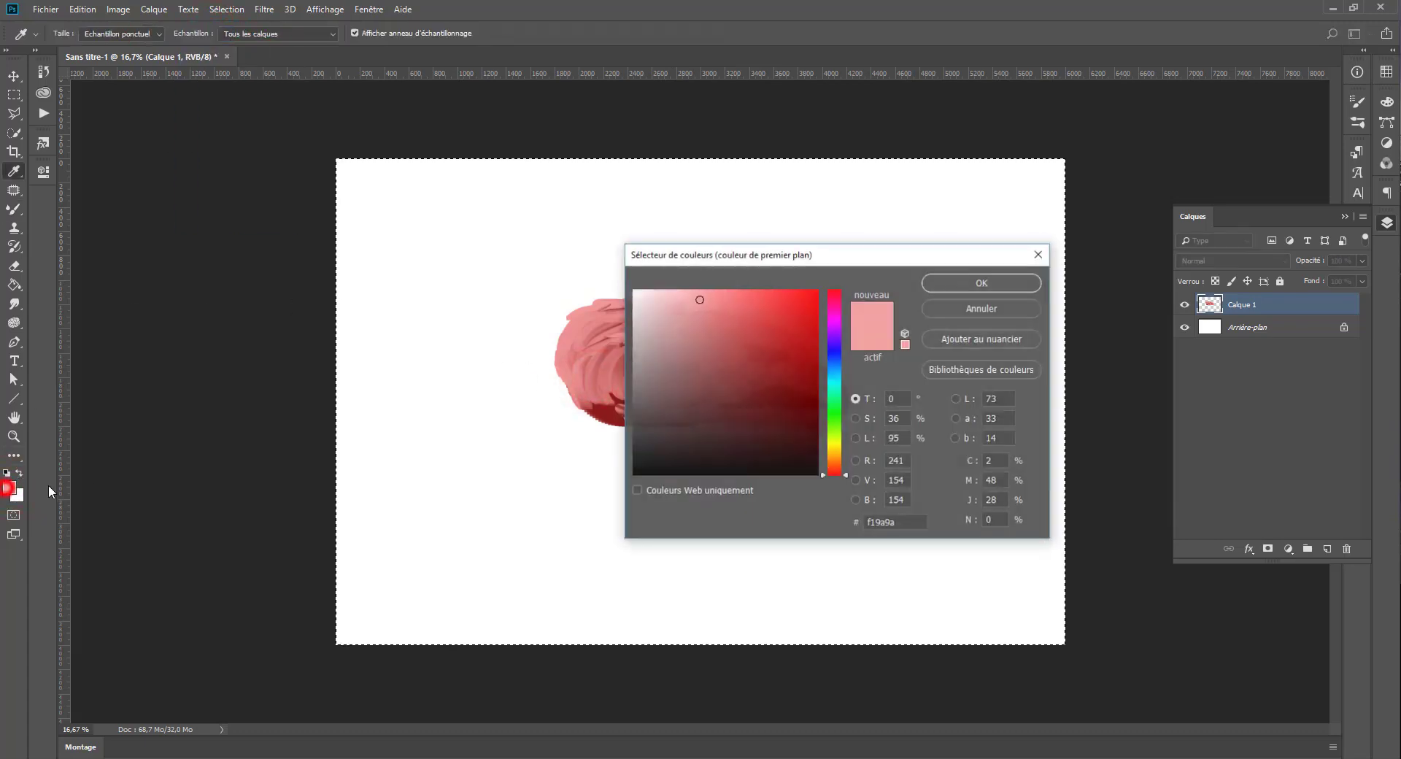
{"action": "mouse_move", "coordinate": [755, 376]}
{"action": "left_mouse_down"}
{"action": "mouse_move", "coordinate": [799, 411]}
{"action": "mouse_move", "coordinate": [837, 413]}
{"action": "left_mouse_up"}
{"action": "left_click", "coordinate": [938, 278]}
{"action": "mouse_move", "coordinate": [622, 332]}
{"action": "left_mouse_down"}
{"action": "mouse_move", "coordinate": [615, 370]}
{"action": "mouse_move", "coordinate": [620, 328]}
{"action": "mouse_move", "coordinate": [638, 373]}
{"action": "mouse_move", "coordinate": [671, 373]}
{"action": "left_mouse_up"}
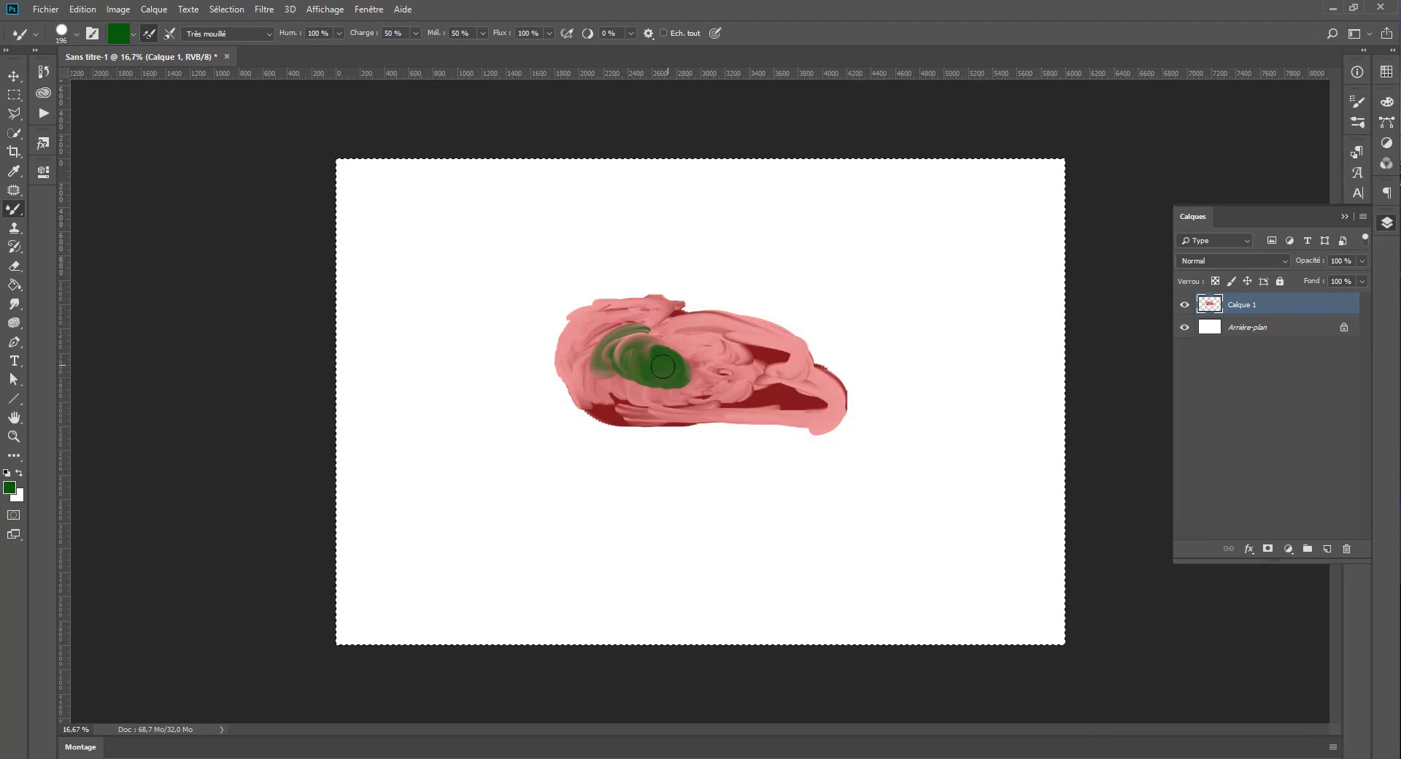
{"action": "mouse_move", "coordinate": [599, 356]}
{"action": "left_mouse_down"}
{"action": "mouse_move", "coordinate": [584, 343]}
{"action": "mouse_move", "coordinate": [617, 321]}
{"action": "mouse_move", "coordinate": [573, 353]}
{"action": "left_mouse_up"}
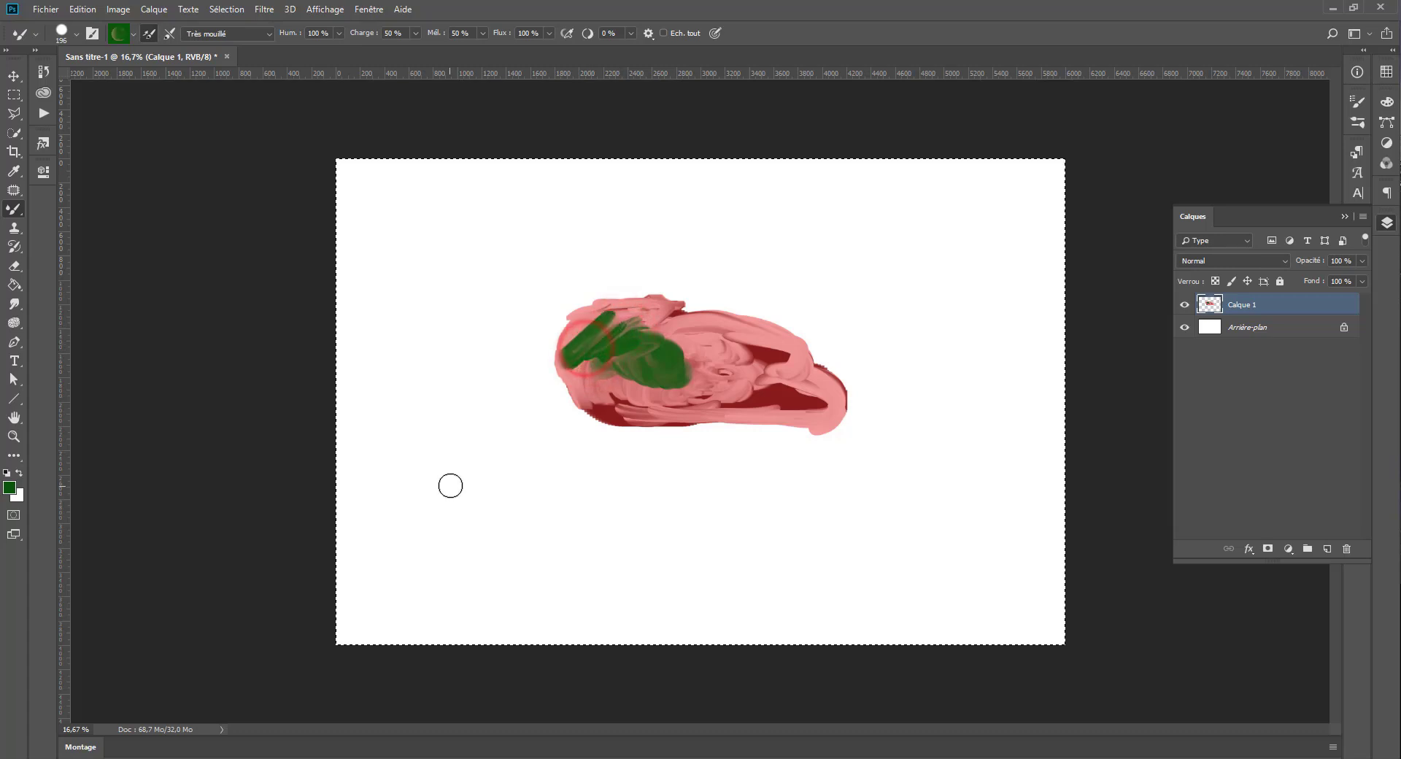
- Clear everything from Calque 1 and paint a solid dark green patch on it
{"action": "key", "text": "Delete"}
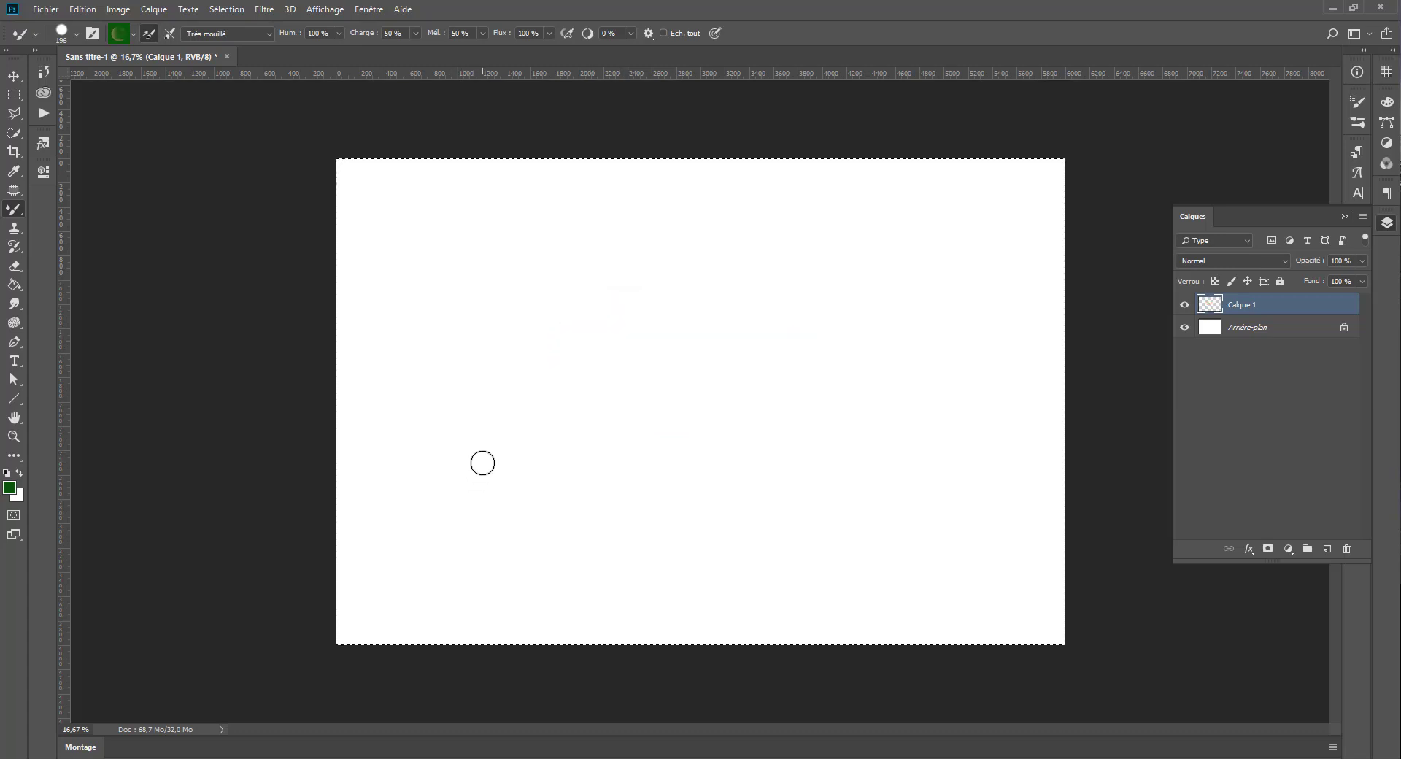
{"action": "mouse_move", "coordinate": [624, 290]}
{"action": "left_mouse_down"}
{"action": "mouse_move", "coordinate": [561, 381]}
{"action": "mouse_move", "coordinate": [583, 338]}
{"action": "mouse_move", "coordinate": [586, 350]}
{"action": "mouse_move", "coordinate": [618, 330]}
{"action": "mouse_move", "coordinate": [631, 376]}
{"action": "left_mouse_up"}
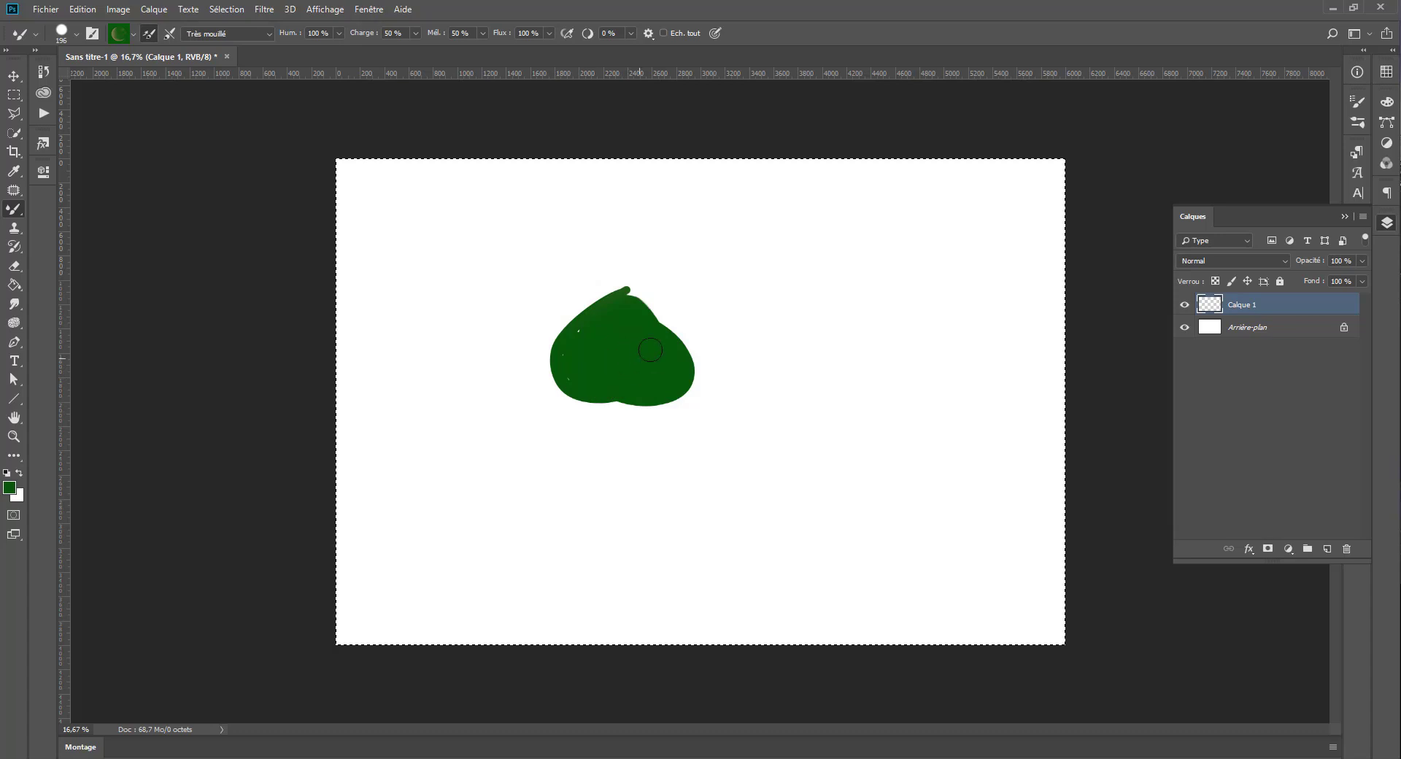
{"action": "mouse_move", "coordinate": [650, 350]}
{"action": "left_mouse_down"}
{"action": "mouse_move", "coordinate": [625, 296]}
{"action": "mouse_move", "coordinate": [690, 403]}
{"action": "left_mouse_up"}
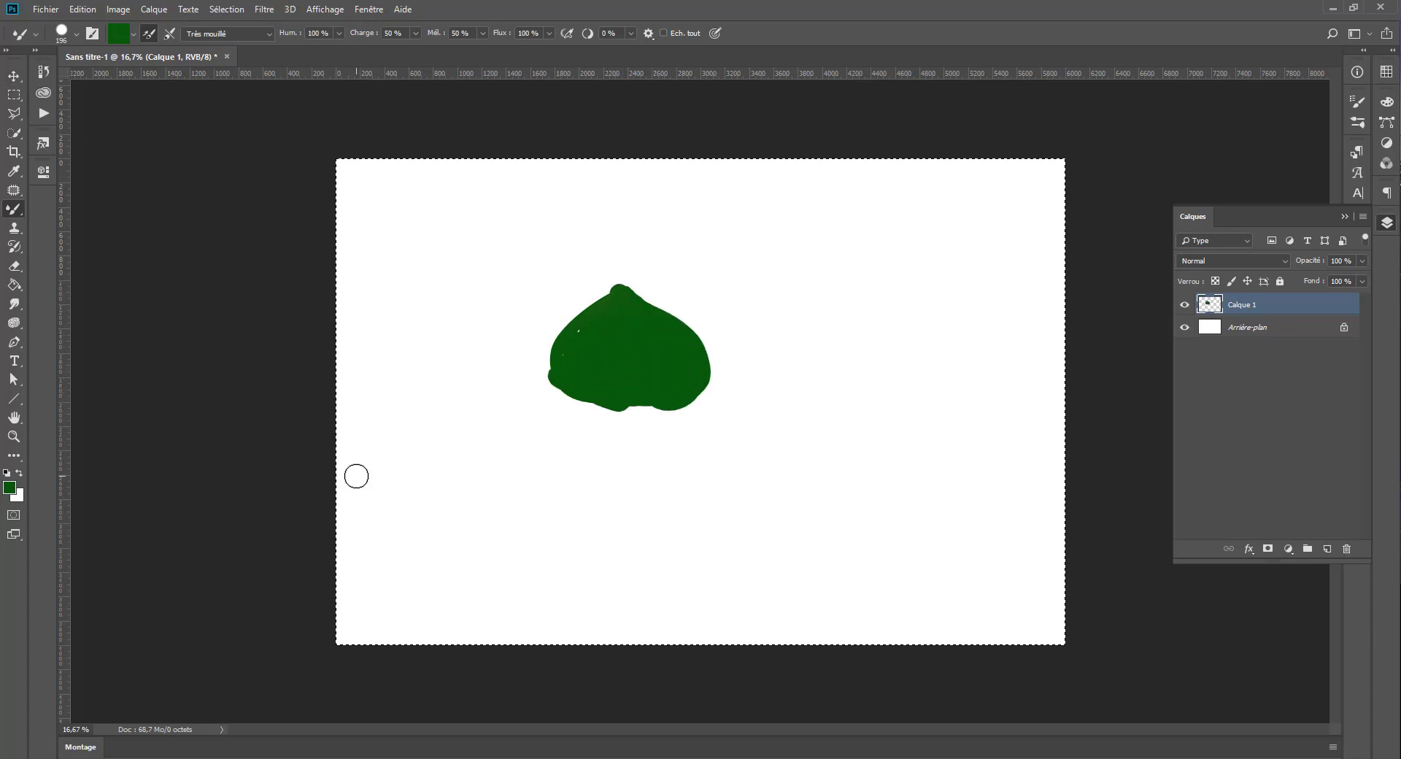
- Add a new layer above Calque 1 and try a dark teal mixer stroke on it over the green patch
{"action": "left_click", "coordinate": [1329, 549]}
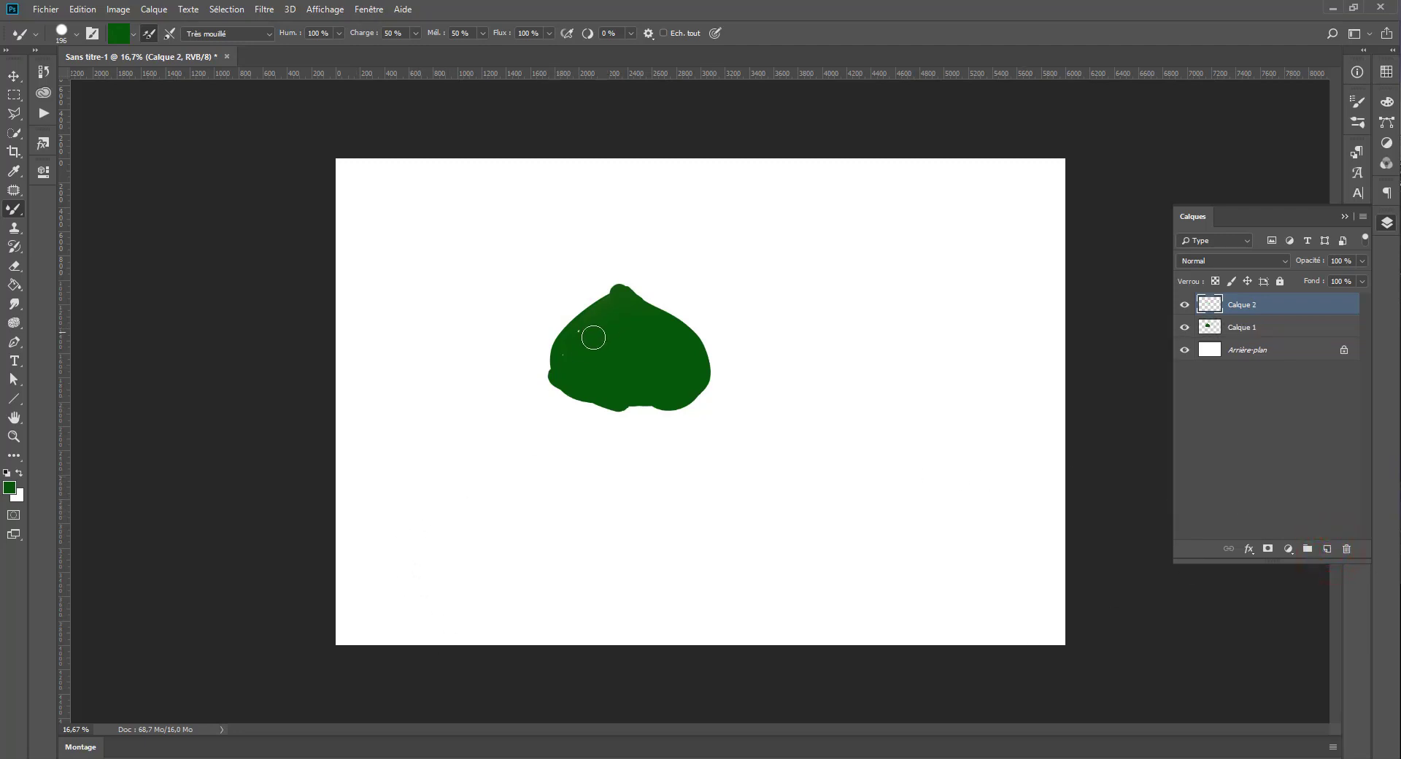
{"action": "left_click", "coordinate": [8, 489]}
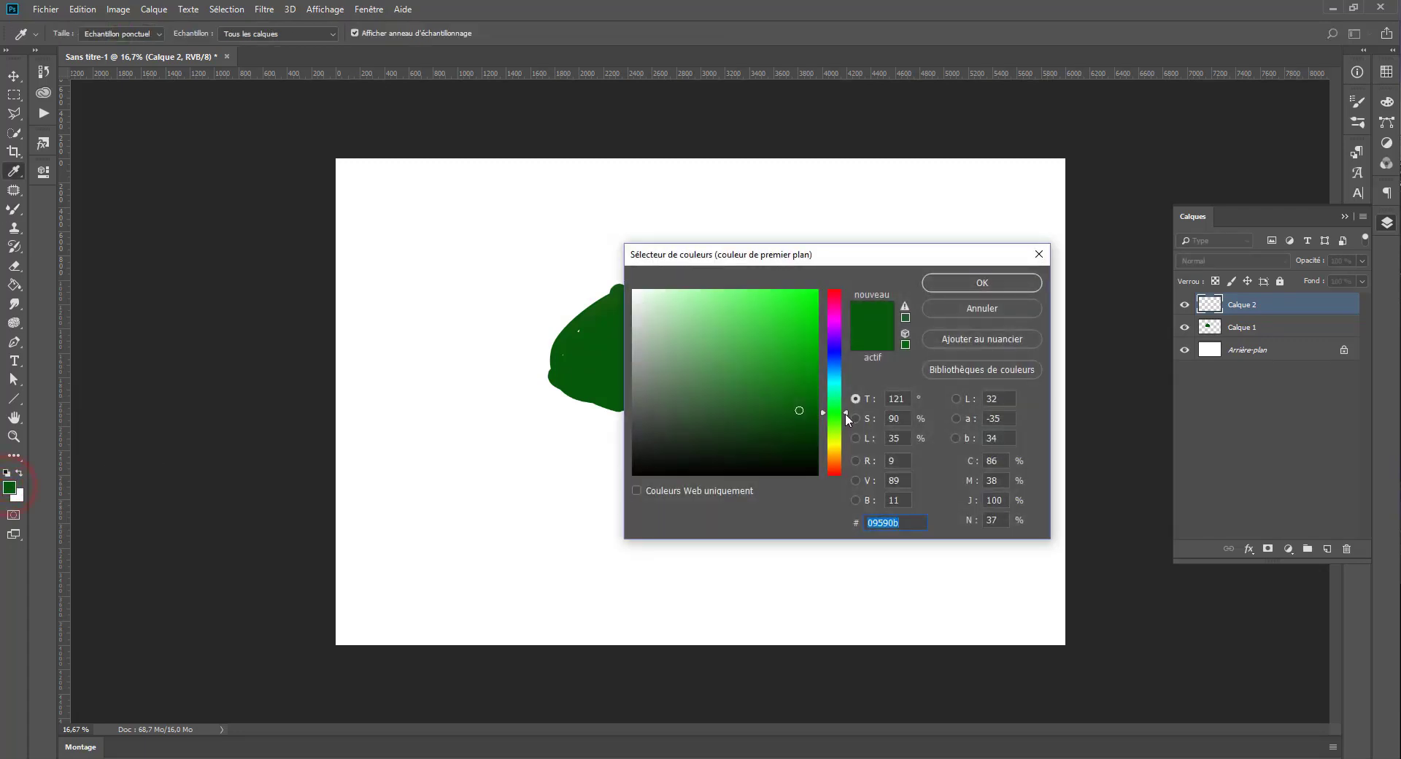
{"action": "left_click_drag", "start_coordinate": [845, 413], "coordinate": [845, 385]}
{"action": "left_click", "coordinate": [940, 289]}
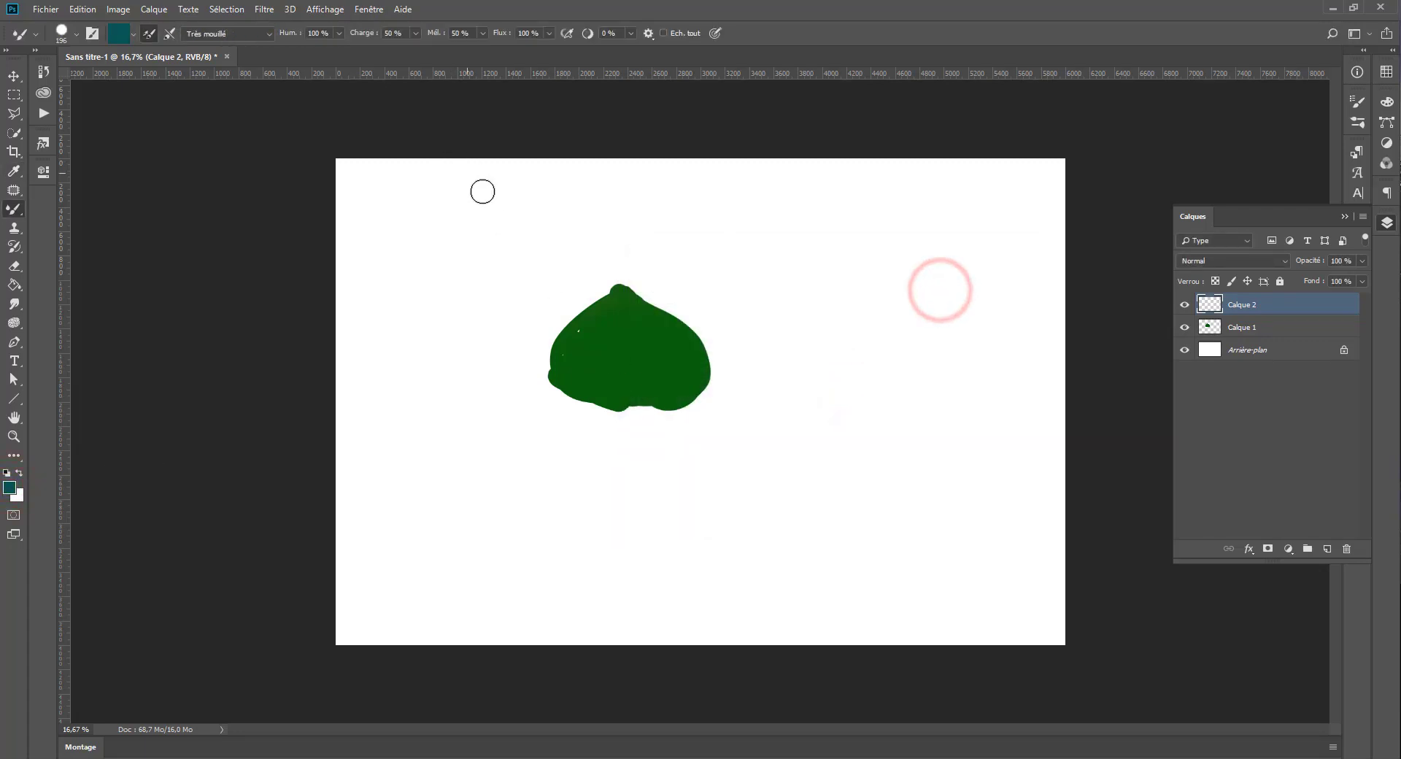
{"action": "left_click_drag", "start_coordinate": [631, 335], "coordinate": [610, 367]}
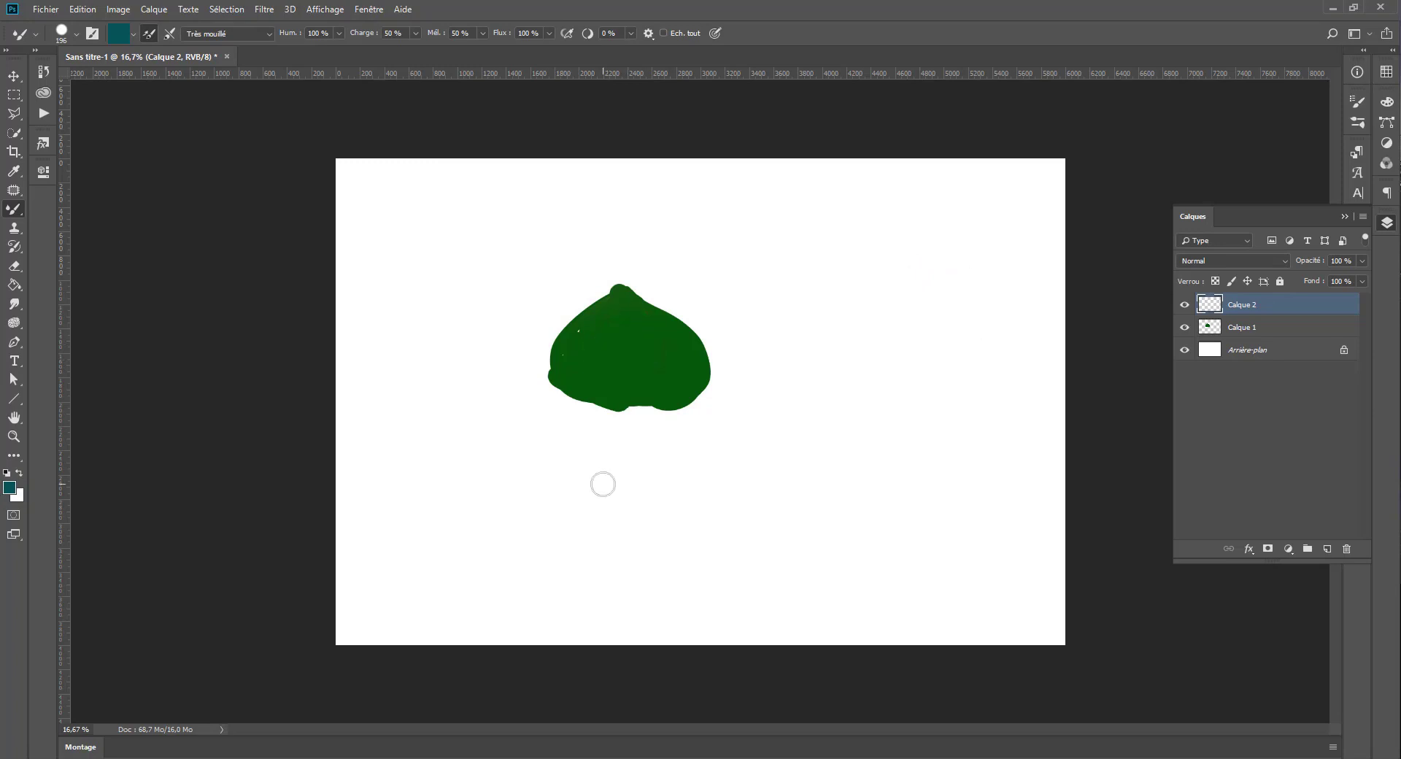
- Enable Ech. tout and paint dark teal strokes on the green patch, along its upper edge and on the blank area beside it
{"action": "left_click", "coordinate": [663, 33]}
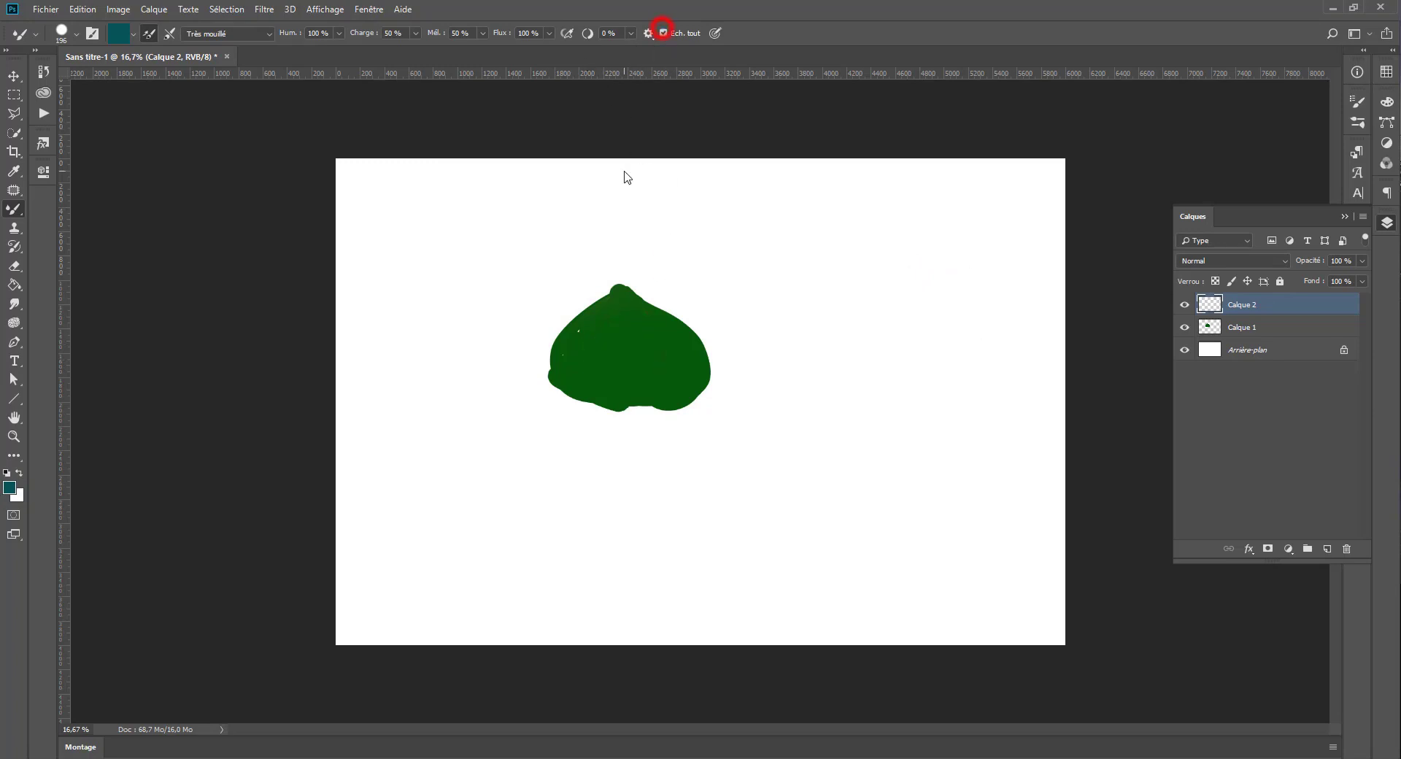
{"action": "mouse_move", "coordinate": [636, 328]}
{"action": "left_mouse_down"}
{"action": "mouse_move", "coordinate": [626, 322]}
{"action": "mouse_move", "coordinate": [601, 360]}
{"action": "mouse_move", "coordinate": [591, 350]}
{"action": "left_mouse_up"}
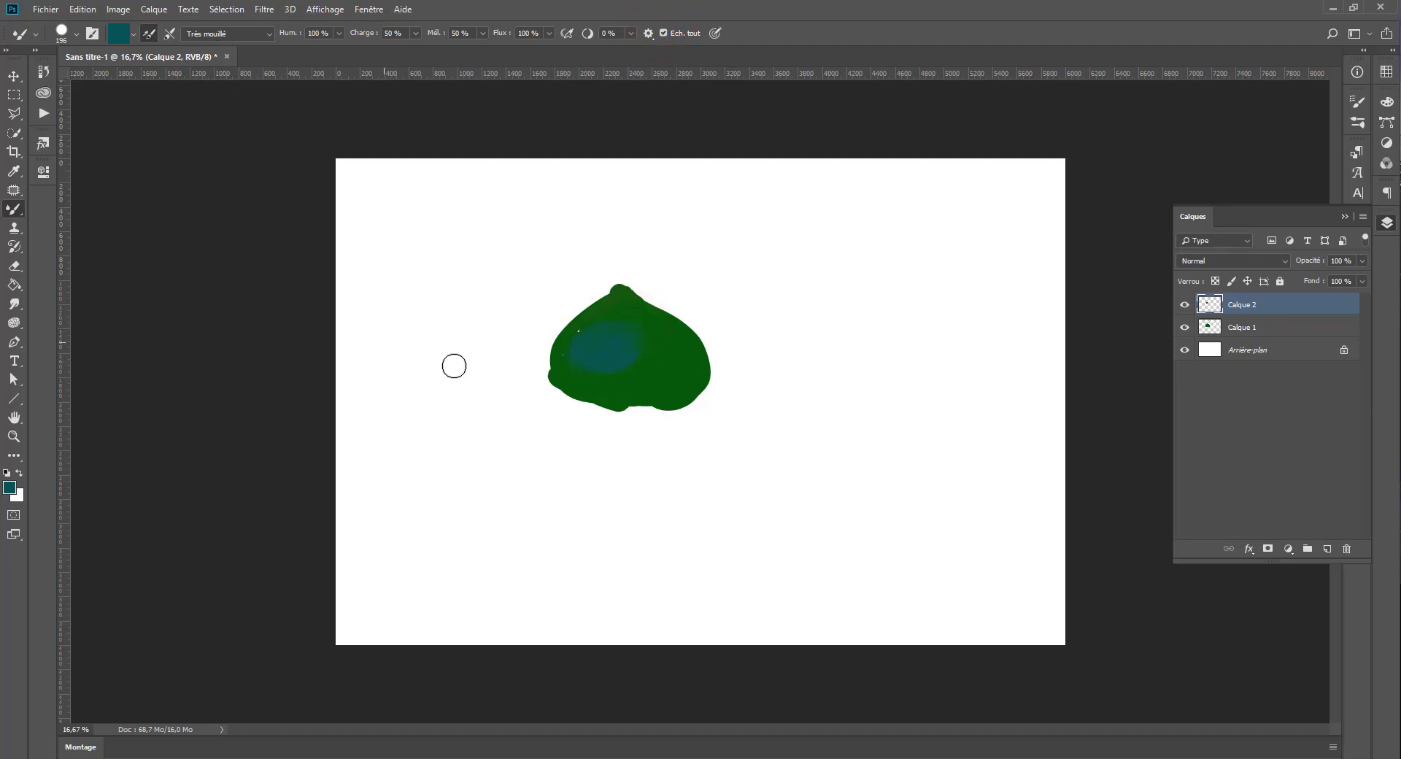
{"action": "mouse_move", "coordinate": [614, 329]}
{"action": "left_mouse_down"}
{"action": "mouse_move", "coordinate": [616, 303]}
{"action": "mouse_move", "coordinate": [563, 321]}
{"action": "mouse_move", "coordinate": [645, 290]}
{"action": "left_mouse_up"}
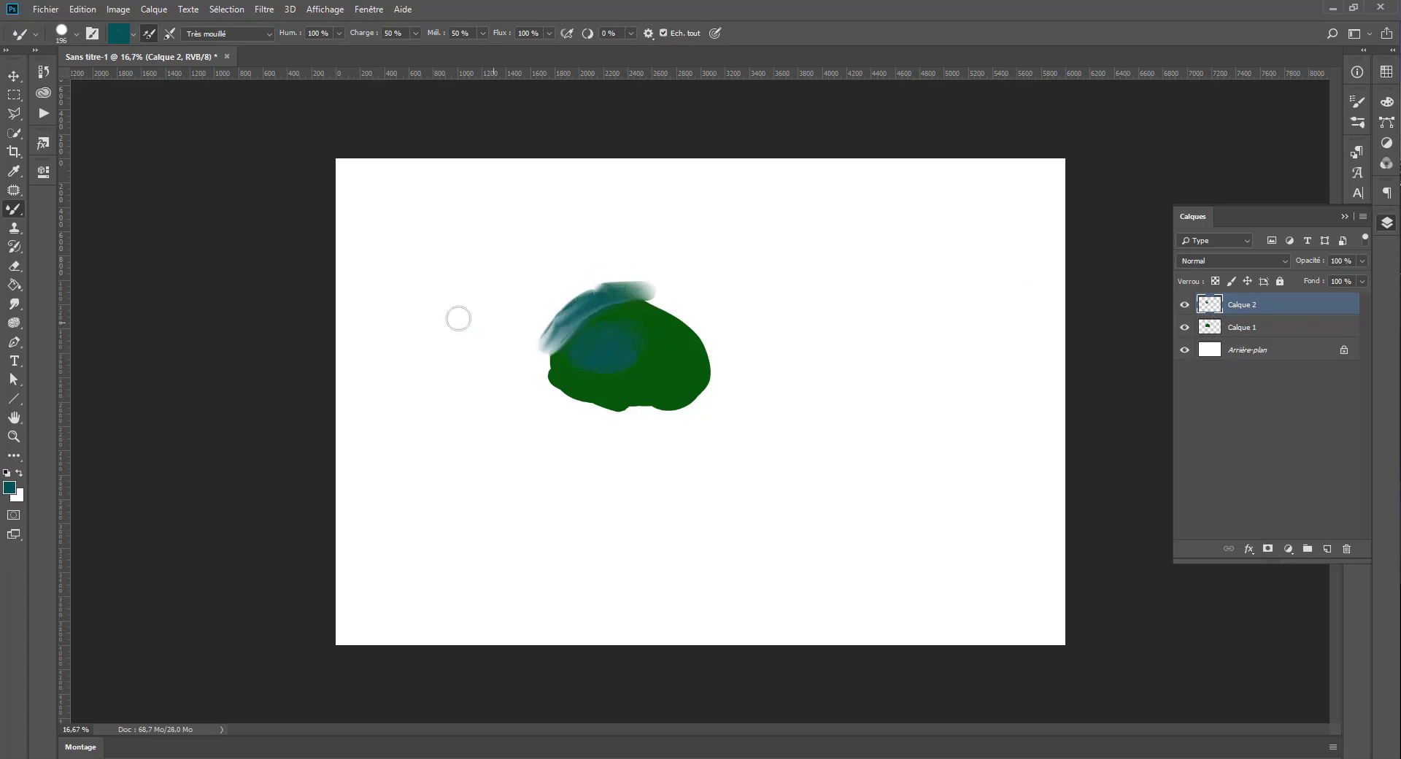
{"action": "mouse_move", "coordinate": [516, 294]}
{"action": "left_mouse_down"}
{"action": "mouse_move", "coordinate": [563, 272]}
{"action": "mouse_move", "coordinate": [532, 250]}
{"action": "mouse_move", "coordinate": [467, 310]}
{"action": "left_mouse_up"}
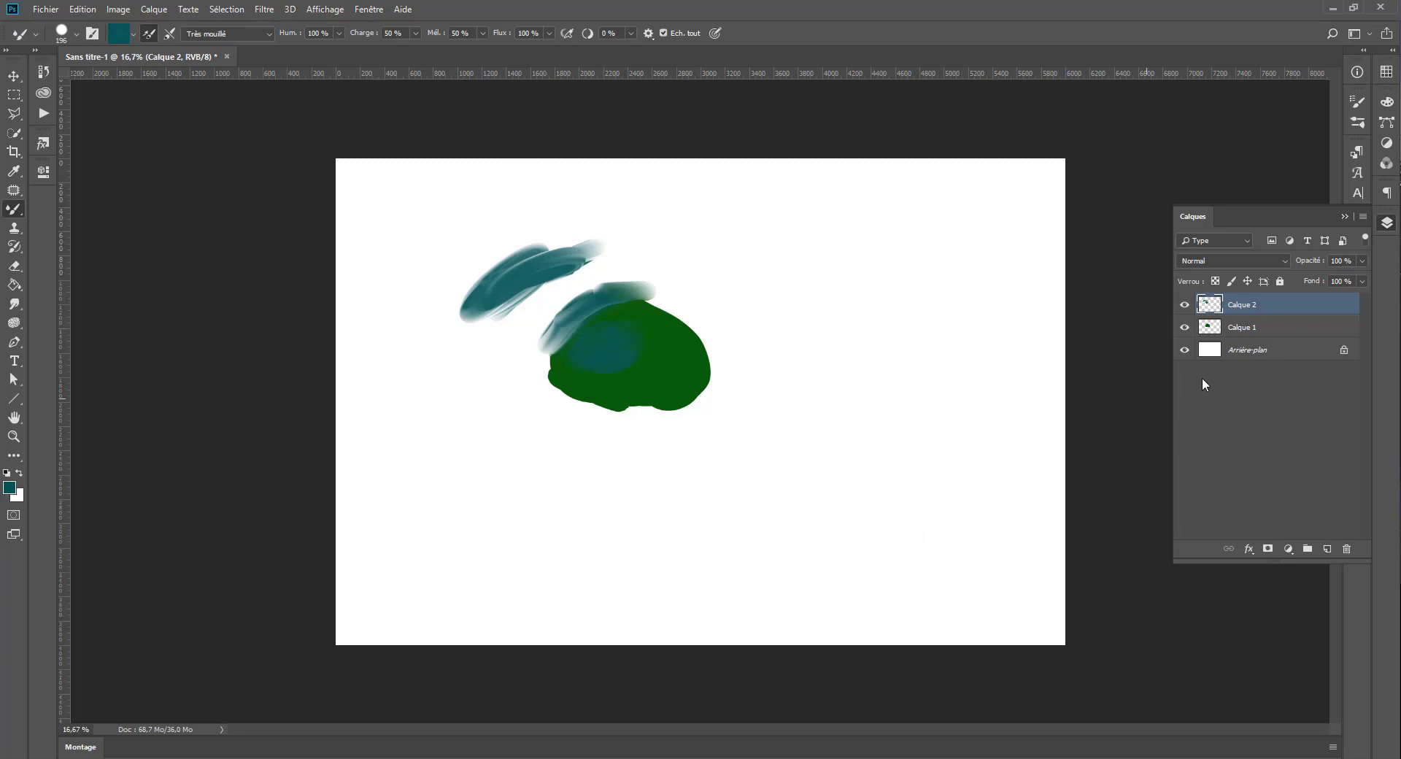
- Compare Calque 2 hidden and shown, paint a wavy teal stroke below the green patch, and clear the layer
{"action": "left_click", "coordinate": [1185, 306]}
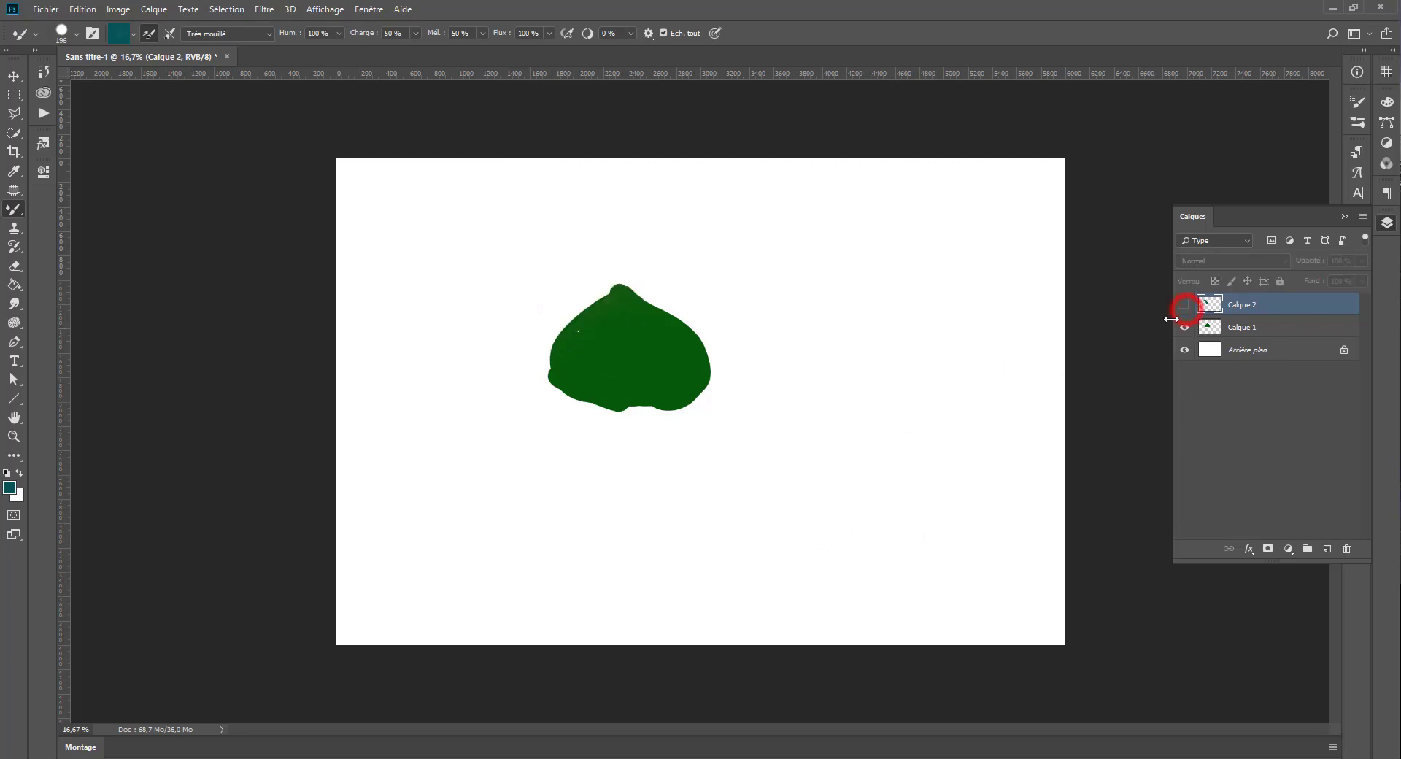
{"action": "left_click", "coordinate": [1185, 307]}
{"action": "mouse_move", "coordinate": [892, 546]}
{"action": "left_mouse_down"}
{"action": "mouse_move", "coordinate": [805, 507]}
{"action": "mouse_move", "coordinate": [744, 537]}
{"action": "mouse_move", "coordinate": [673, 480]}
{"action": "mouse_move", "coordinate": [579, 539]}
{"action": "mouse_move", "coordinate": [539, 496]}
{"action": "mouse_move", "coordinate": [479, 503]}
{"action": "left_mouse_up"}
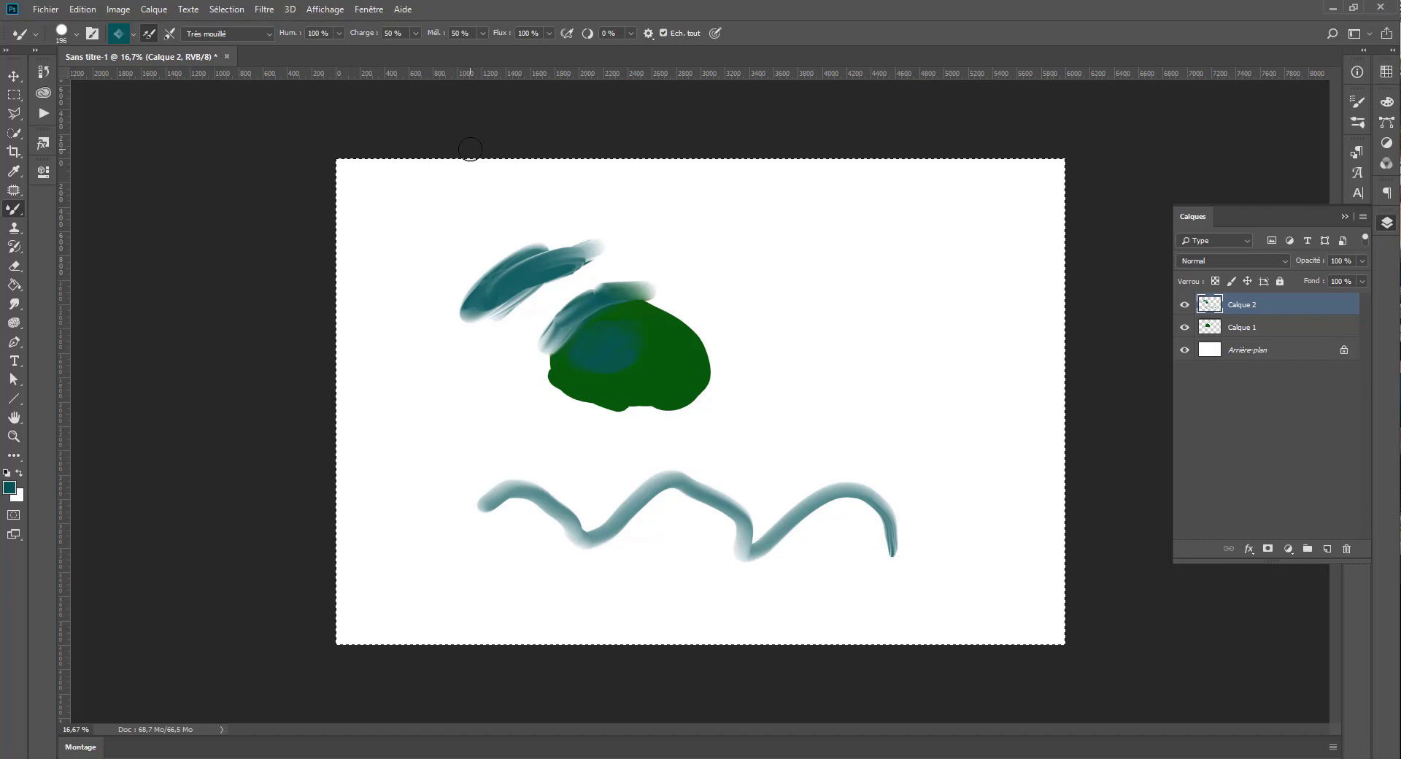
{"action": "key", "text": "Delete"}
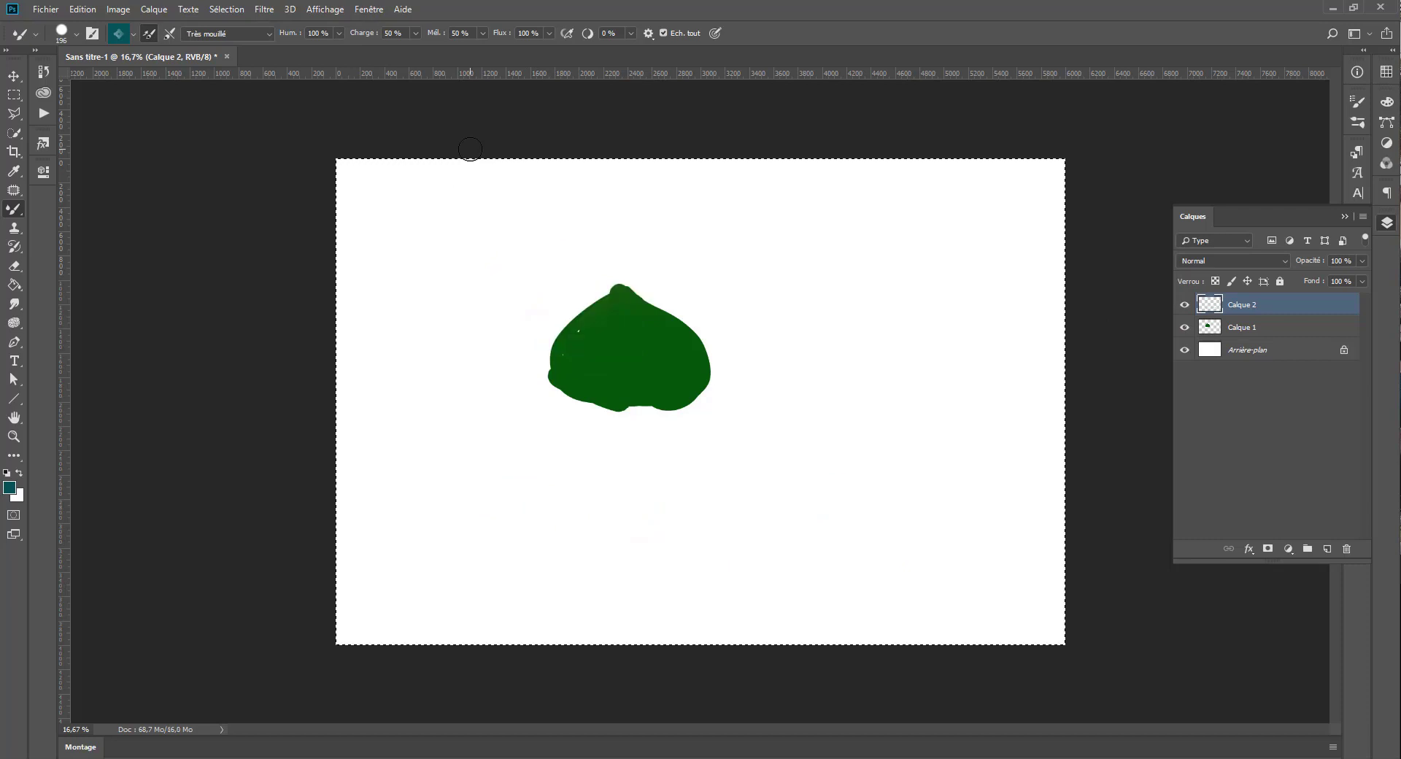
- Set the foreground colour to light teal 57bbbf and blend swirling strokes over the green patch on Calque 2
{"action": "left_click", "coordinate": [10, 487]}
{"action": "left_click_drag", "start_coordinate": [743, 356], "coordinate": [732, 334]}
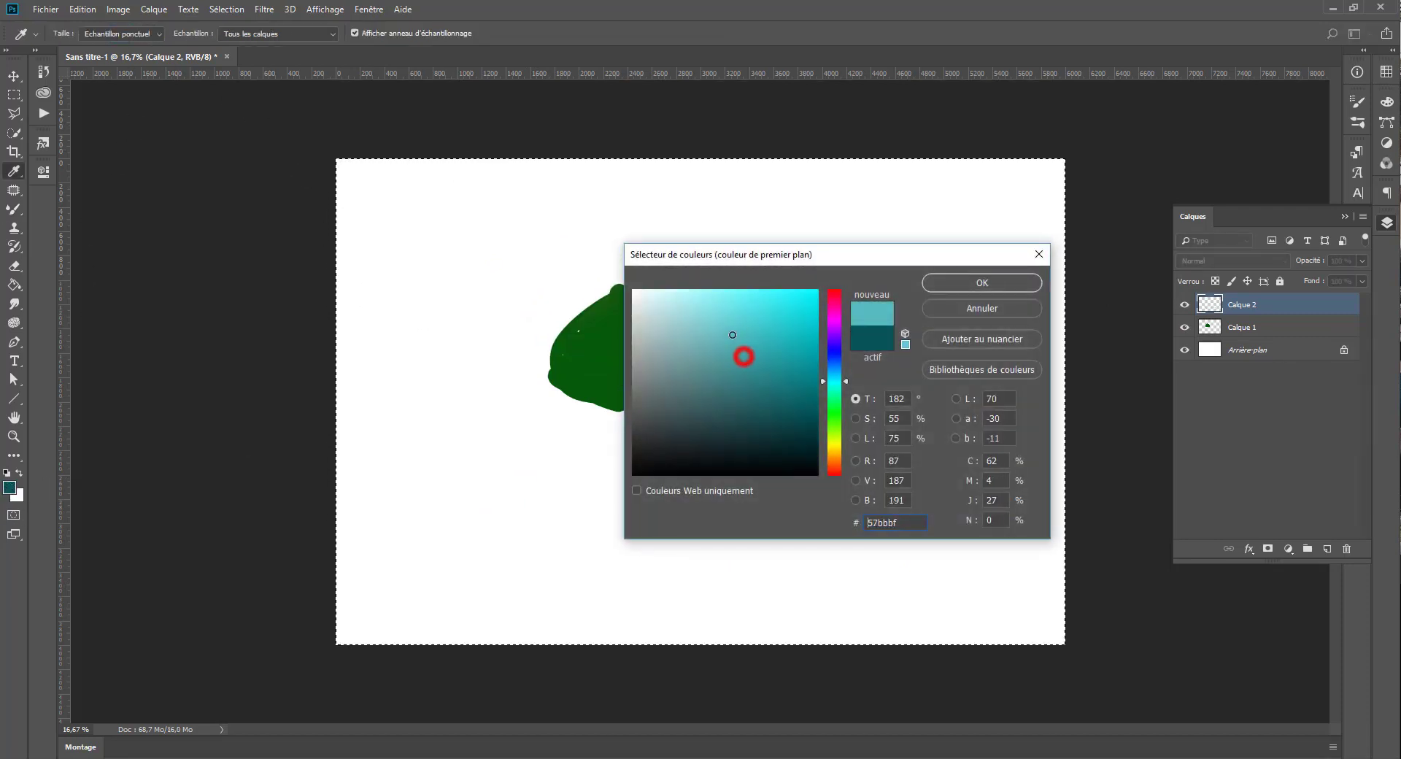
{"action": "key", "text": "Return"}
{"action": "key", "text": "b"}
{"action": "left_click", "coordinate": [625, 338]}
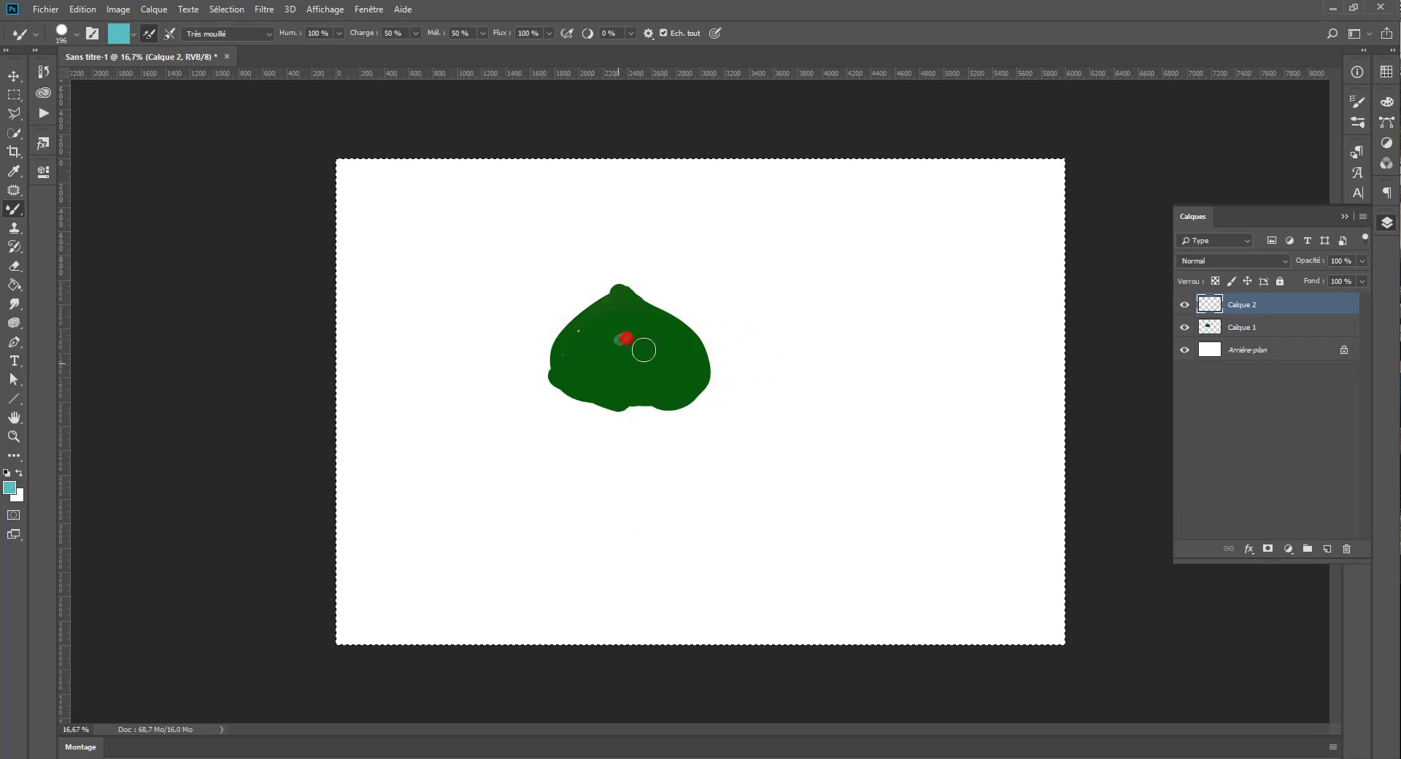
{"action": "mouse_move", "coordinate": [643, 350]}
{"action": "left_mouse_down"}
{"action": "mouse_move", "coordinate": [622, 354]}
{"action": "mouse_move", "coordinate": [641, 354]}
{"action": "mouse_move", "coordinate": [642, 325]}
{"action": "mouse_move", "coordinate": [602, 339]}
{"action": "left_mouse_up"}
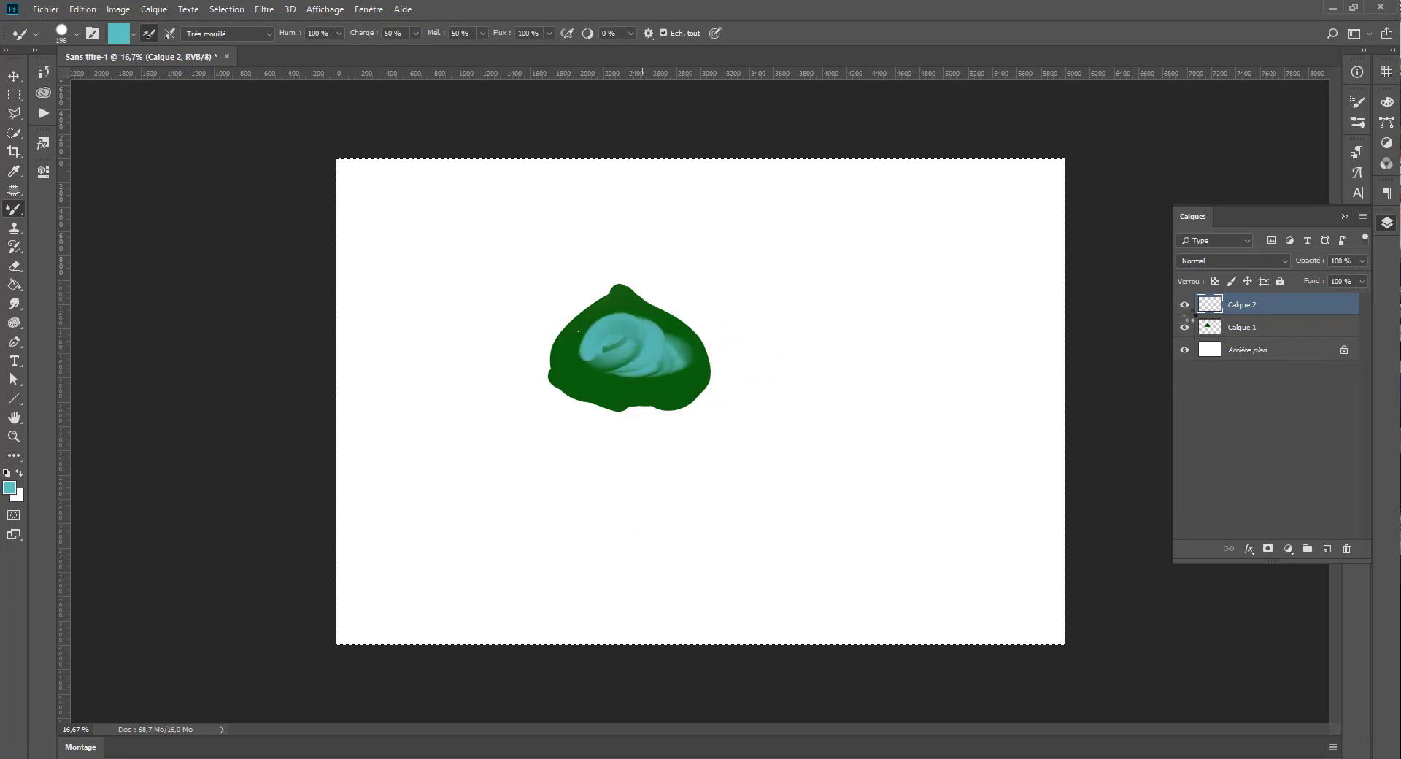
- Toggle Calque 2's visibility to compare its strokes with the patch beneath, and clear the layer's contents
{"action": "left_click", "coordinate": [1185, 306]}
{"action": "left_click", "coordinate": [1185, 306]}
{"action": "left_click", "coordinate": [1185, 306]}
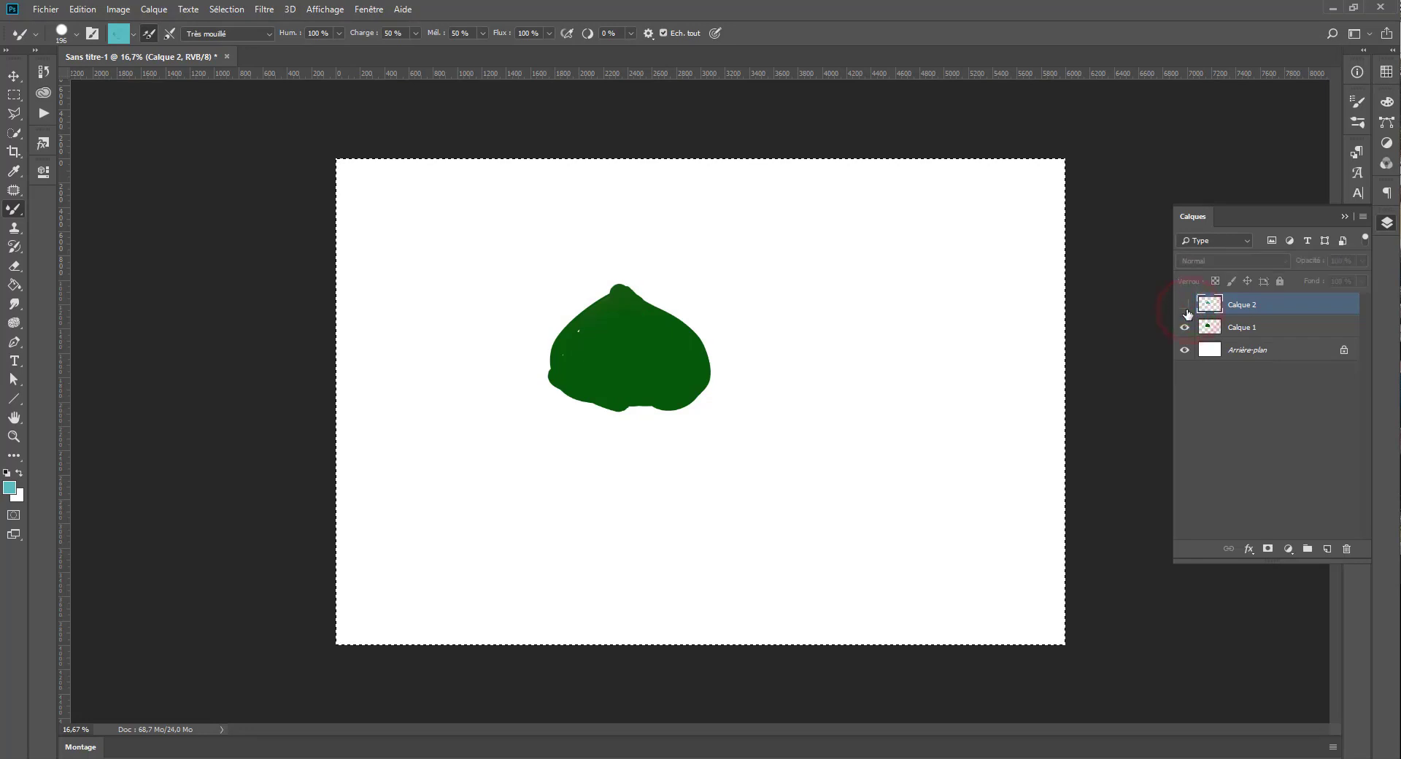
{"action": "left_click", "coordinate": [1184, 307]}
{"action": "key", "text": "Delete"}
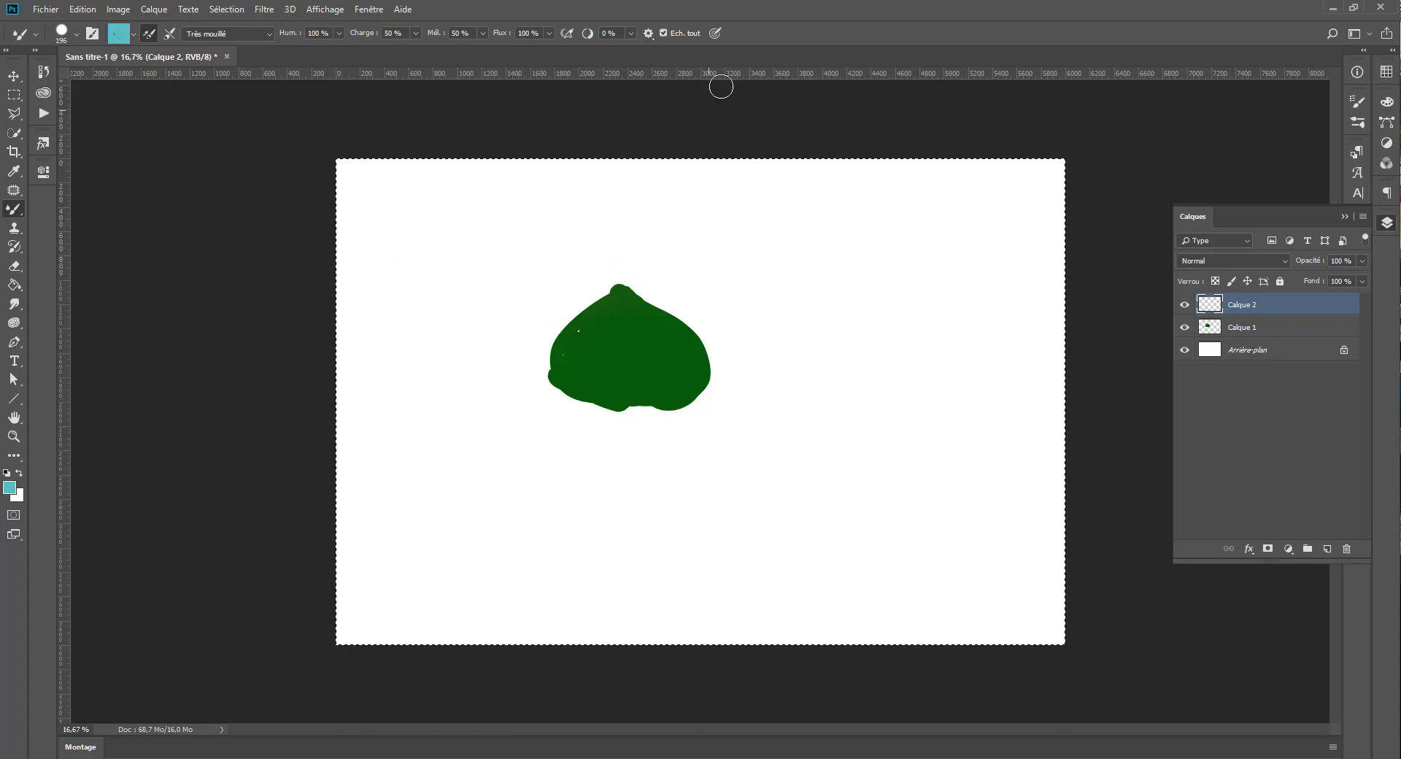
- Remove the selection, set the mixer brush's smoothing to 96 %, and open the smoothing options
{"action": "left_click", "coordinate": [648, 34]}
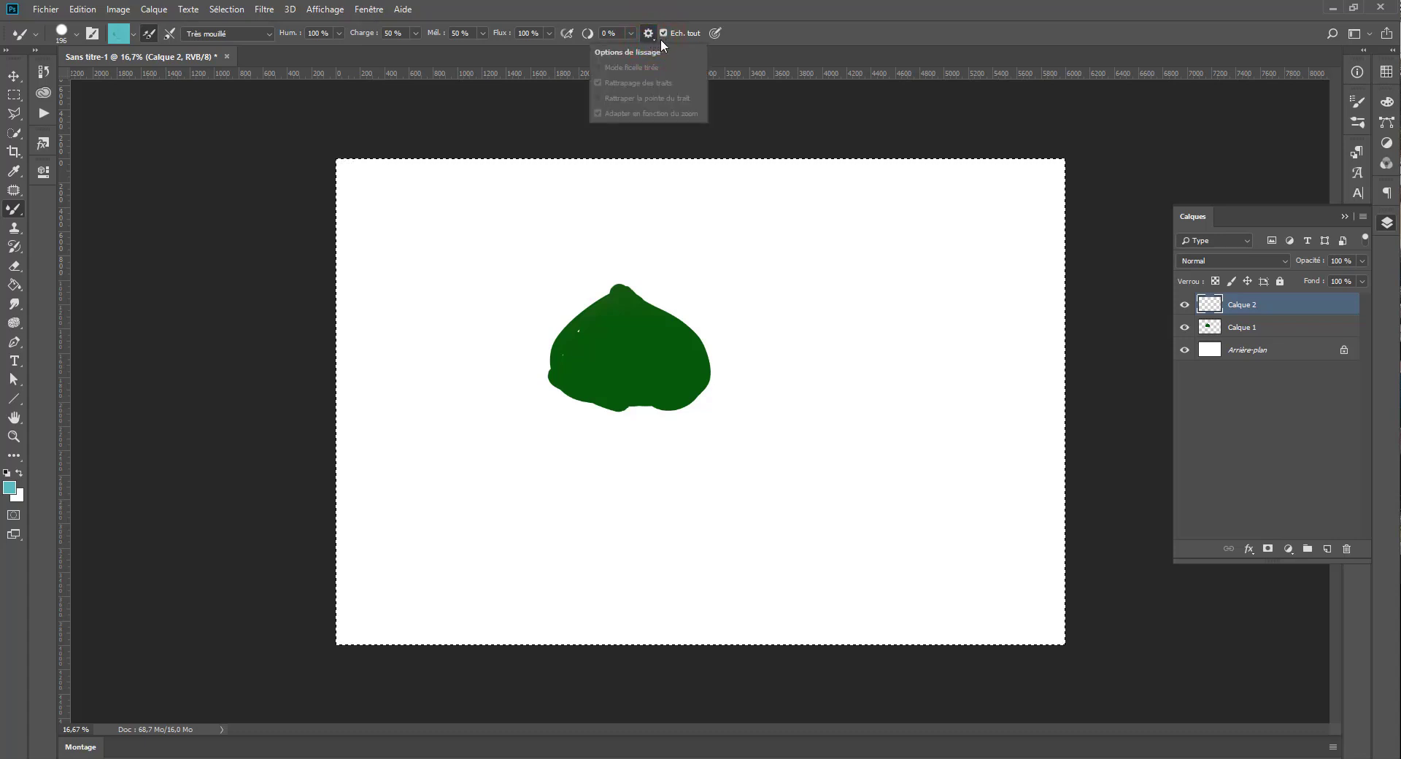
{"action": "key", "text": "ctrl+d"}
{"action": "left_click", "coordinate": [648, 33]}
{"action": "left_click", "coordinate": [631, 34]}
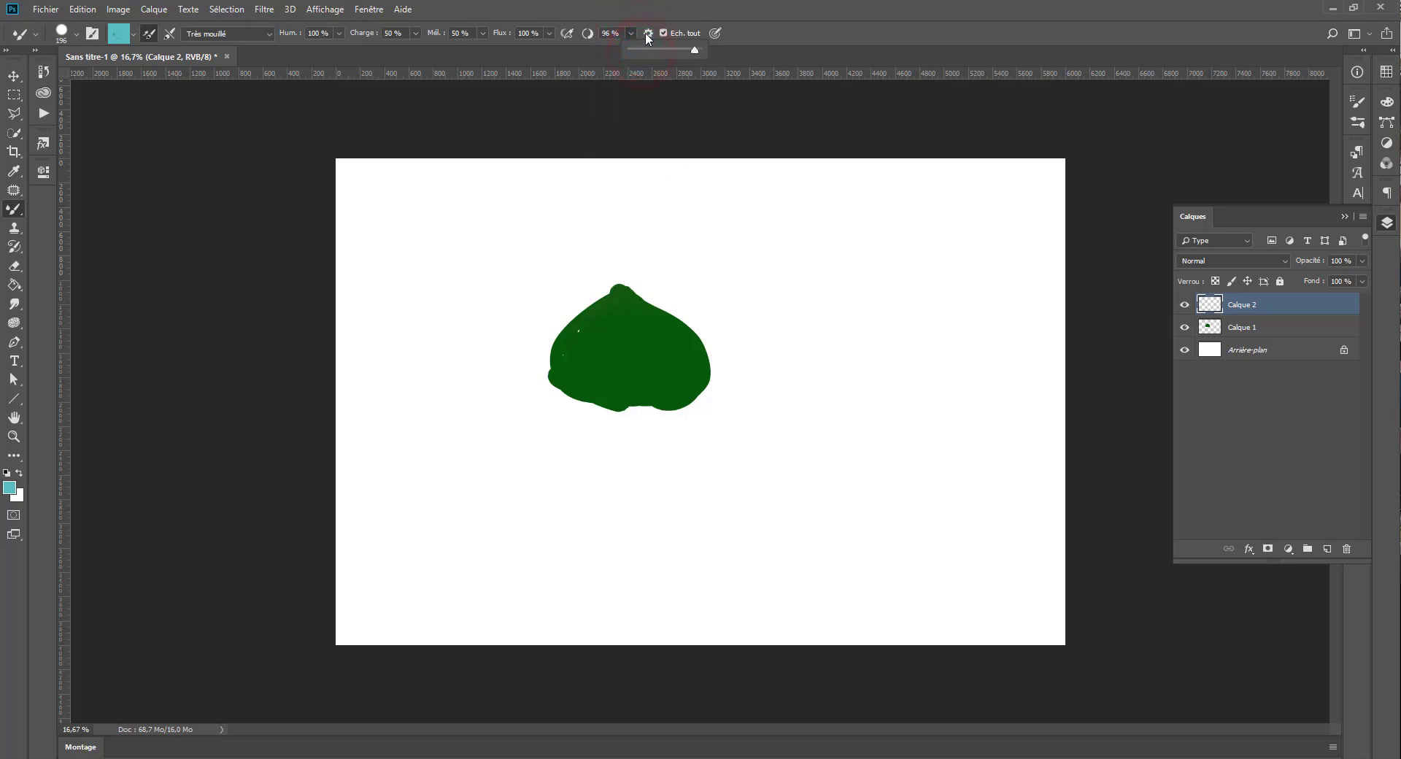
{"action": "left_click", "coordinate": [647, 34]}
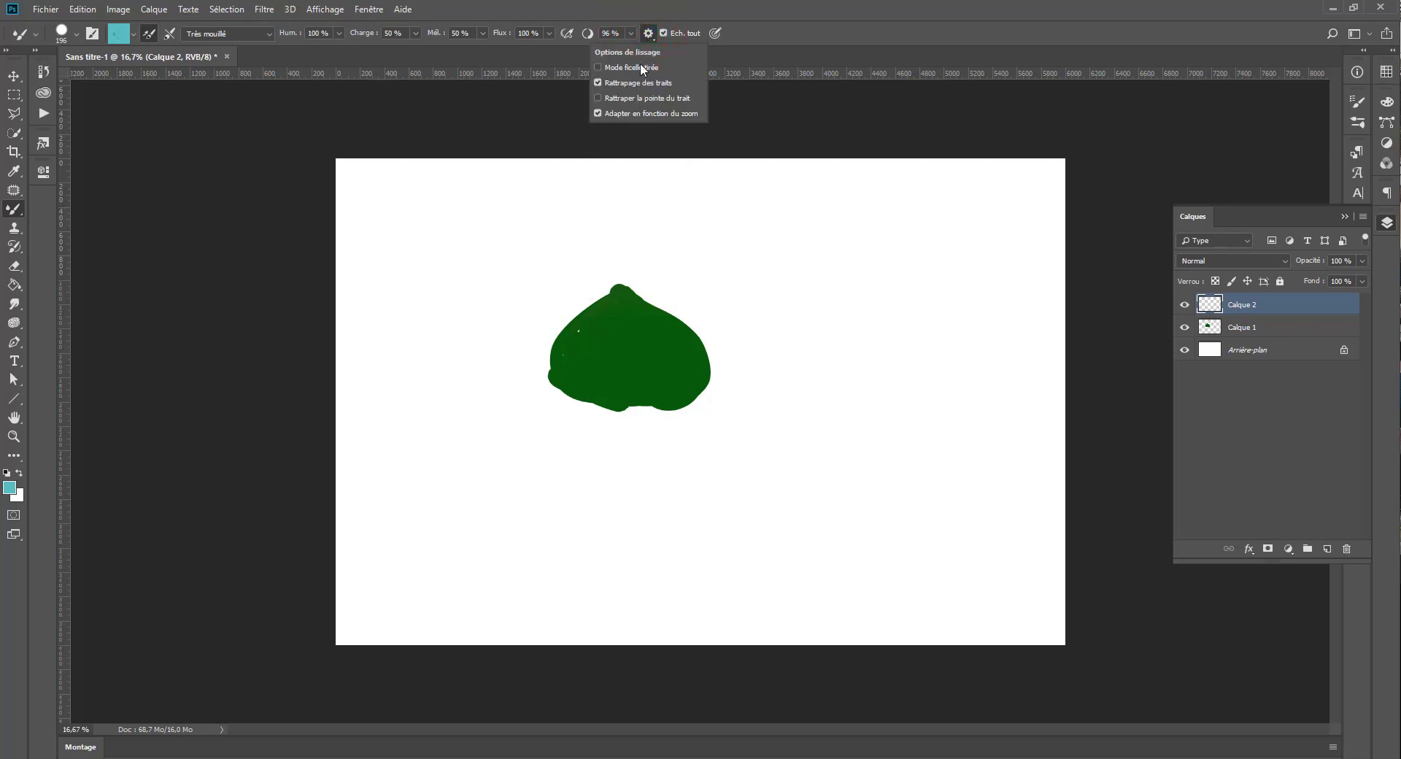
- Turn on pulled-string smoothing mode, paint a long looping teal stroke around the green patch, and remove it
{"action": "left_click", "coordinate": [628, 69]}
{"action": "mouse_move", "coordinate": [878, 290]}
{"action": "left_mouse_down"}
{"action": "mouse_move", "coordinate": [781, 239]}
{"action": "mouse_move", "coordinate": [633, 219]}
{"action": "mouse_move", "coordinate": [544, 225]}
{"action": "mouse_move", "coordinate": [456, 297]}
{"action": "mouse_move", "coordinate": [467, 432]}
{"action": "mouse_move", "coordinate": [553, 485]}
{"action": "mouse_move", "coordinate": [673, 538]}
{"action": "mouse_move", "coordinate": [827, 562]}
{"action": "mouse_move", "coordinate": [936, 521]}
{"action": "mouse_move", "coordinate": [888, 391]}
{"action": "mouse_move", "coordinate": [749, 384]}
{"action": "mouse_move", "coordinate": [757, 440]}
{"action": "mouse_move", "coordinate": [887, 478]}
{"action": "mouse_move", "coordinate": [944, 475]}
{"action": "mouse_move", "coordinate": [829, 399]}
{"action": "mouse_move", "coordinate": [759, 399]}
{"action": "mouse_move", "coordinate": [834, 424]}
{"action": "mouse_move", "coordinate": [790, 401]}
{"action": "mouse_move", "coordinate": [815, 411]}
{"action": "mouse_move", "coordinate": [828, 387]}
{"action": "mouse_move", "coordinate": [795, 401]}
{"action": "left_mouse_up"}
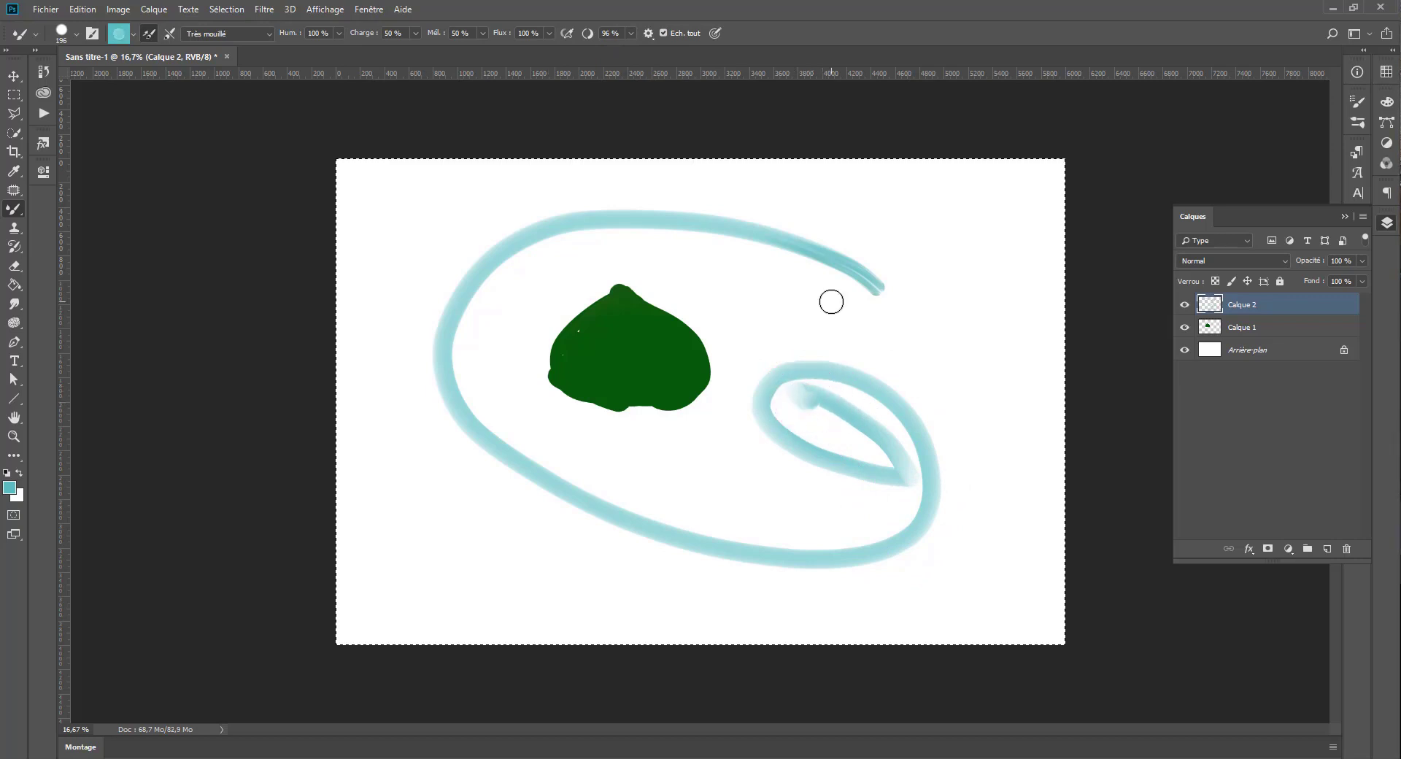
{"action": "key", "text": "ctrl+z"}
- Turn off pulled-string mode, test stroke catch-up with long angular teal strokes beside the green patch, and clear Calque 2
{"action": "left_click", "coordinate": [601, 32]}
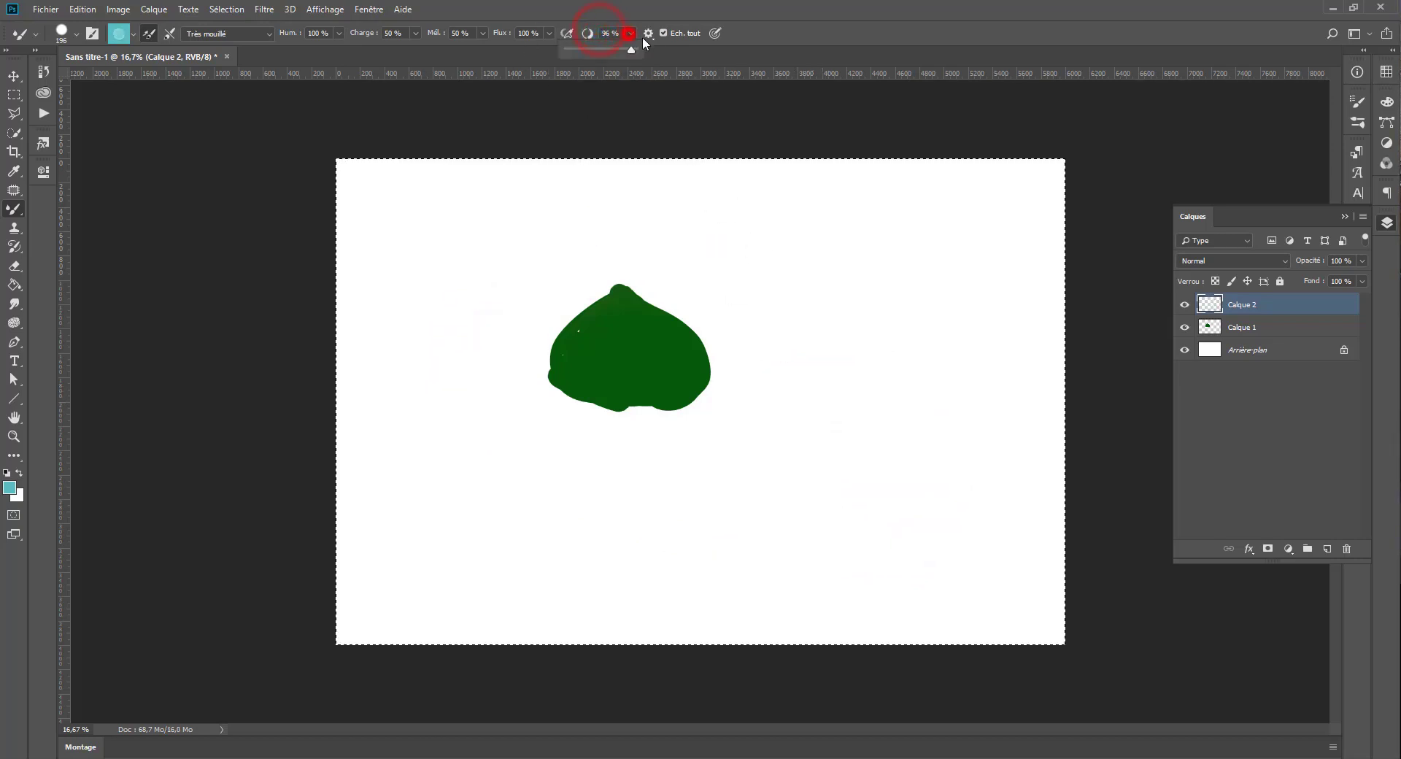
{"action": "left_click", "coordinate": [648, 32]}
{"action": "left_click", "coordinate": [598, 68]}
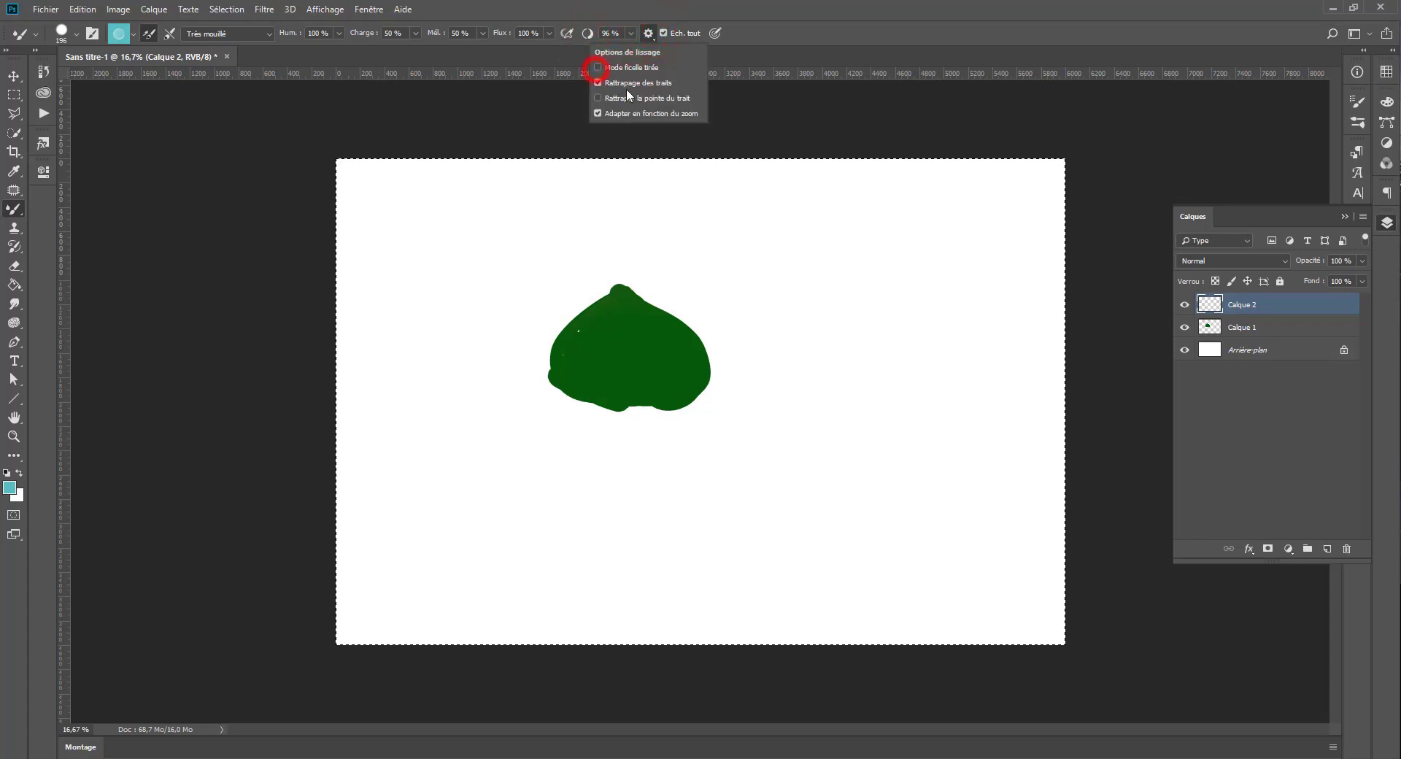
{"action": "left_click", "coordinate": [940, 441]}
{"action": "mouse_move", "coordinate": [939, 442]}
{"action": "left_mouse_down"}
{"action": "mouse_move", "coordinate": [647, 178]}
{"action": "mouse_move", "coordinate": [807, 297]}
{"action": "mouse_move", "coordinate": [984, 470]}
{"action": "mouse_move", "coordinate": [628, 572]}
{"action": "mouse_move", "coordinate": [872, 460]}
{"action": "mouse_move", "coordinate": [941, 380]}
{"action": "mouse_move", "coordinate": [566, 181]}
{"action": "mouse_move", "coordinate": [703, 256]}
{"action": "mouse_move", "coordinate": [861, 444]}
{"action": "mouse_move", "coordinate": [782, 544]}
{"action": "mouse_move", "coordinate": [707, 325]}
{"action": "mouse_move", "coordinate": [621, 261]}
{"action": "mouse_move", "coordinate": [726, 409]}
{"action": "mouse_move", "coordinate": [747, 501]}
{"action": "mouse_move", "coordinate": [752, 278]}
{"action": "left_mouse_up"}
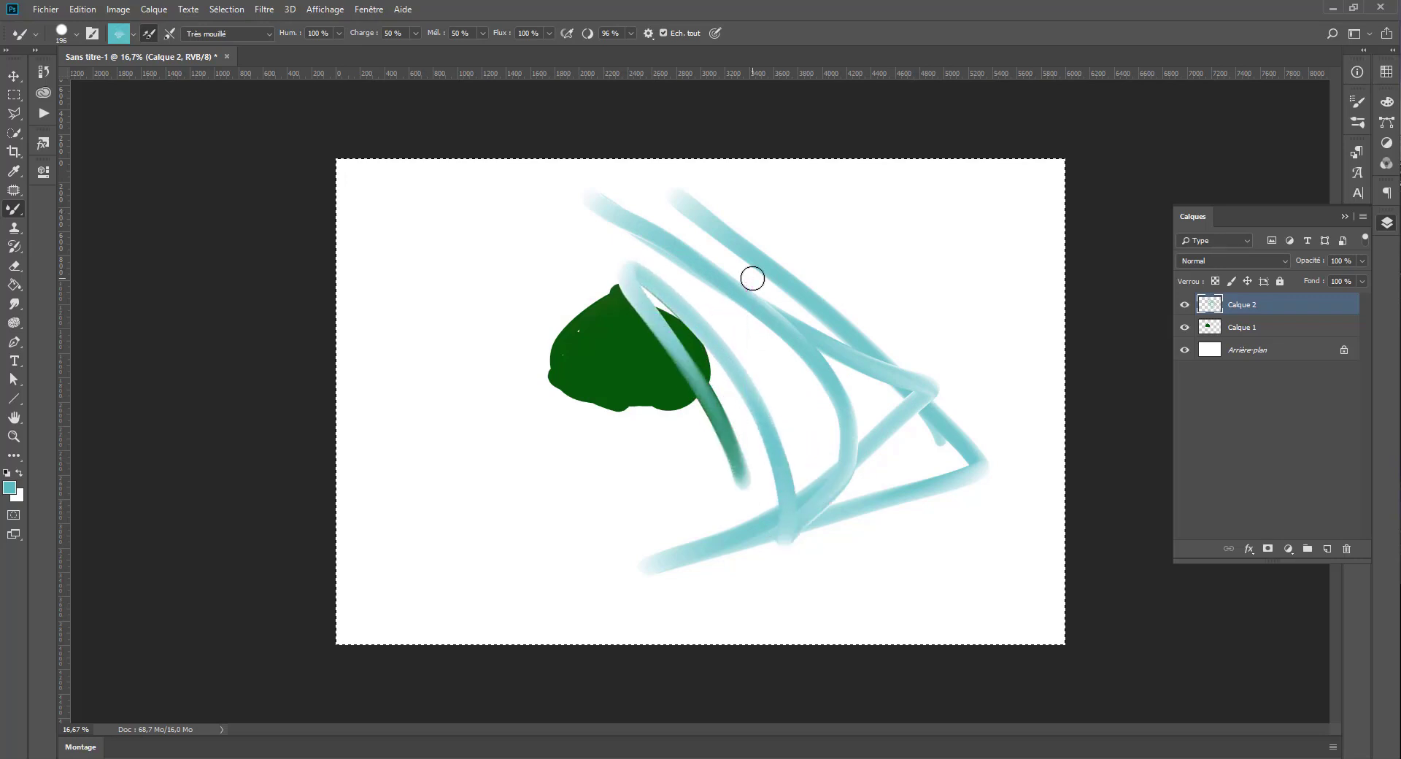
{"action": "key", "text": "Delete"}
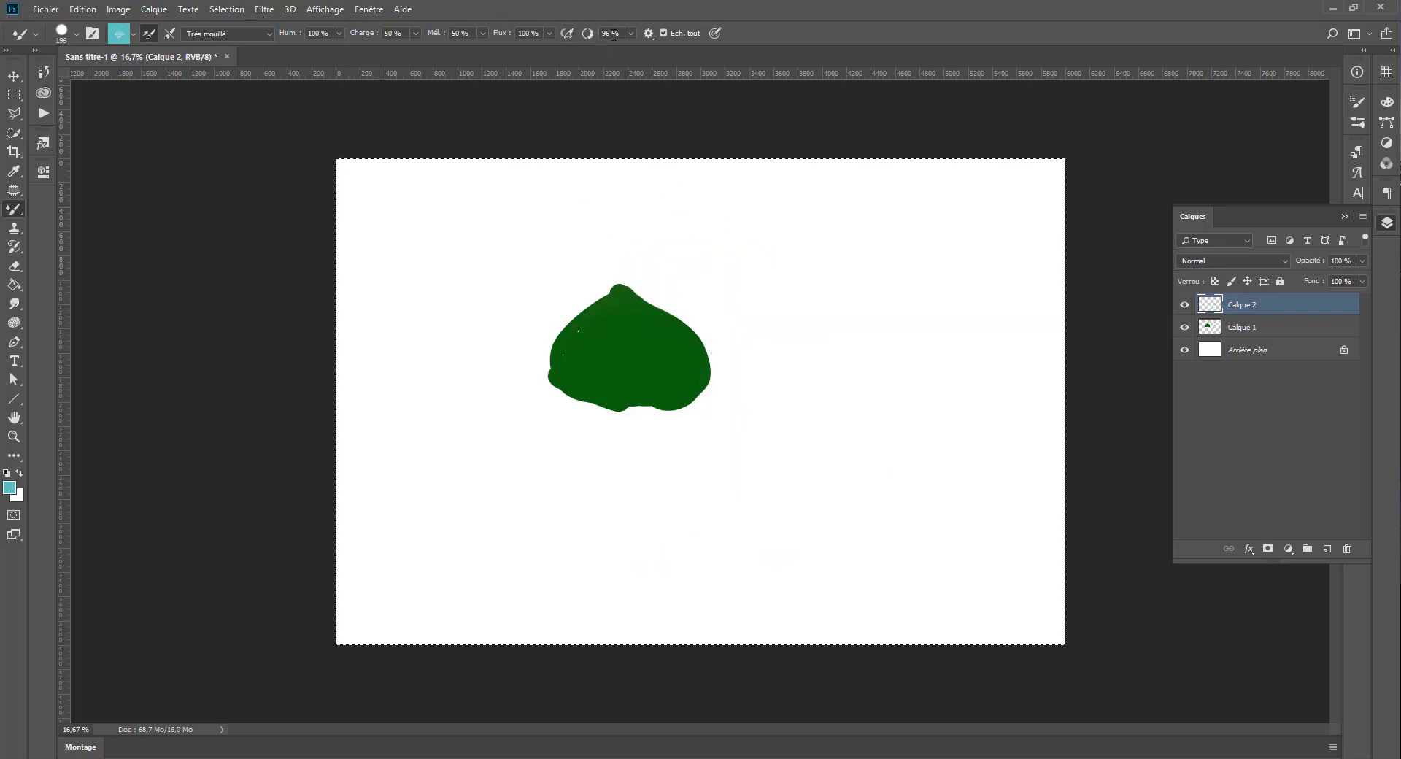
- Switch on the smoothing option that catches up the stroke end, paint a teal test stroke, and remove the stroke
{"action": "left_click", "coordinate": [648, 33]}
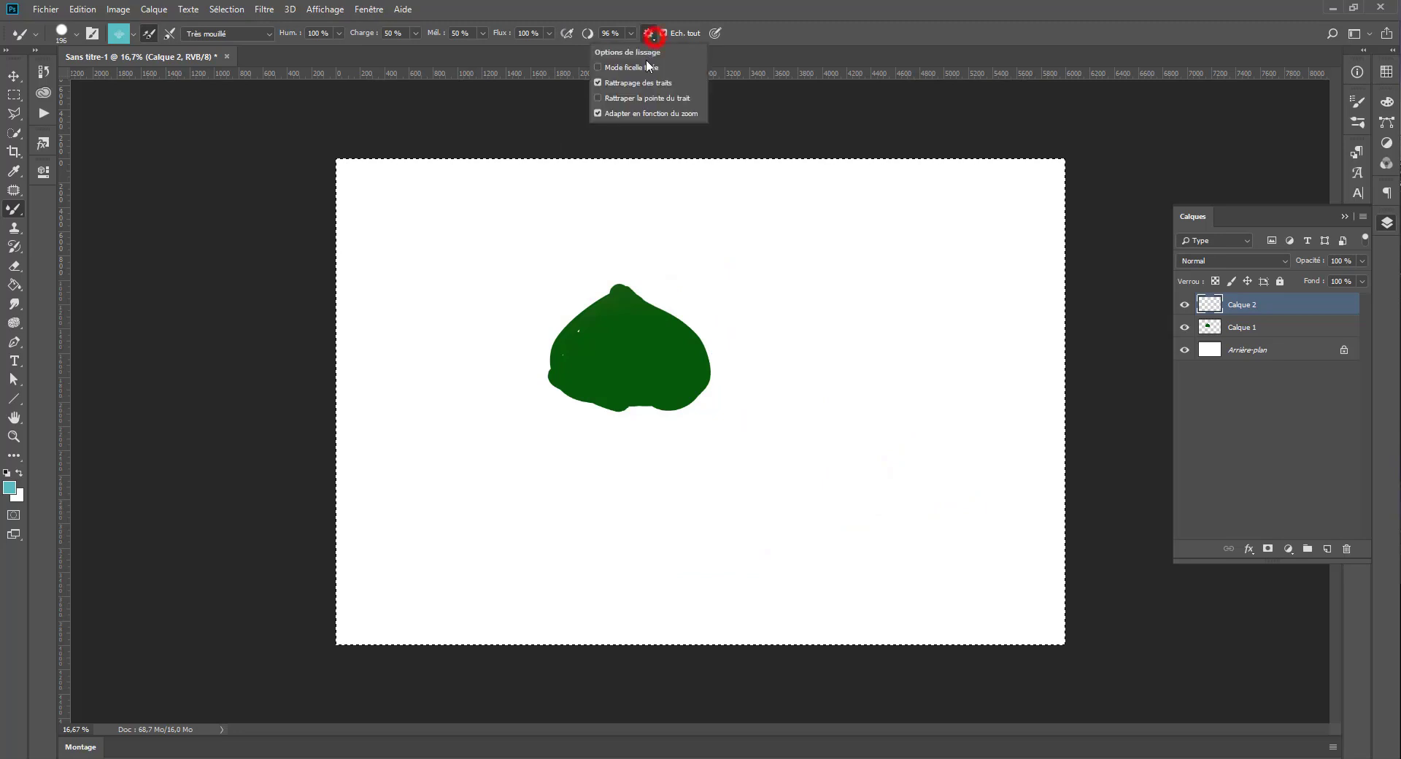
{"action": "left_click", "coordinate": [619, 103]}
{"action": "mouse_move", "coordinate": [906, 272]}
{"action": "left_mouse_down"}
{"action": "mouse_move", "coordinate": [459, 259]}
{"action": "mouse_move", "coordinate": [462, 488]}
{"action": "mouse_move", "coordinate": [475, 497]}
{"action": "mouse_move", "coordinate": [725, 500]}
{"action": "mouse_move", "coordinate": [780, 417]}
{"action": "mouse_move", "coordinate": [831, 447]}
{"action": "mouse_move", "coordinate": [866, 419]}
{"action": "left_mouse_up"}
{"action": "key", "text": "ctrl+z"}
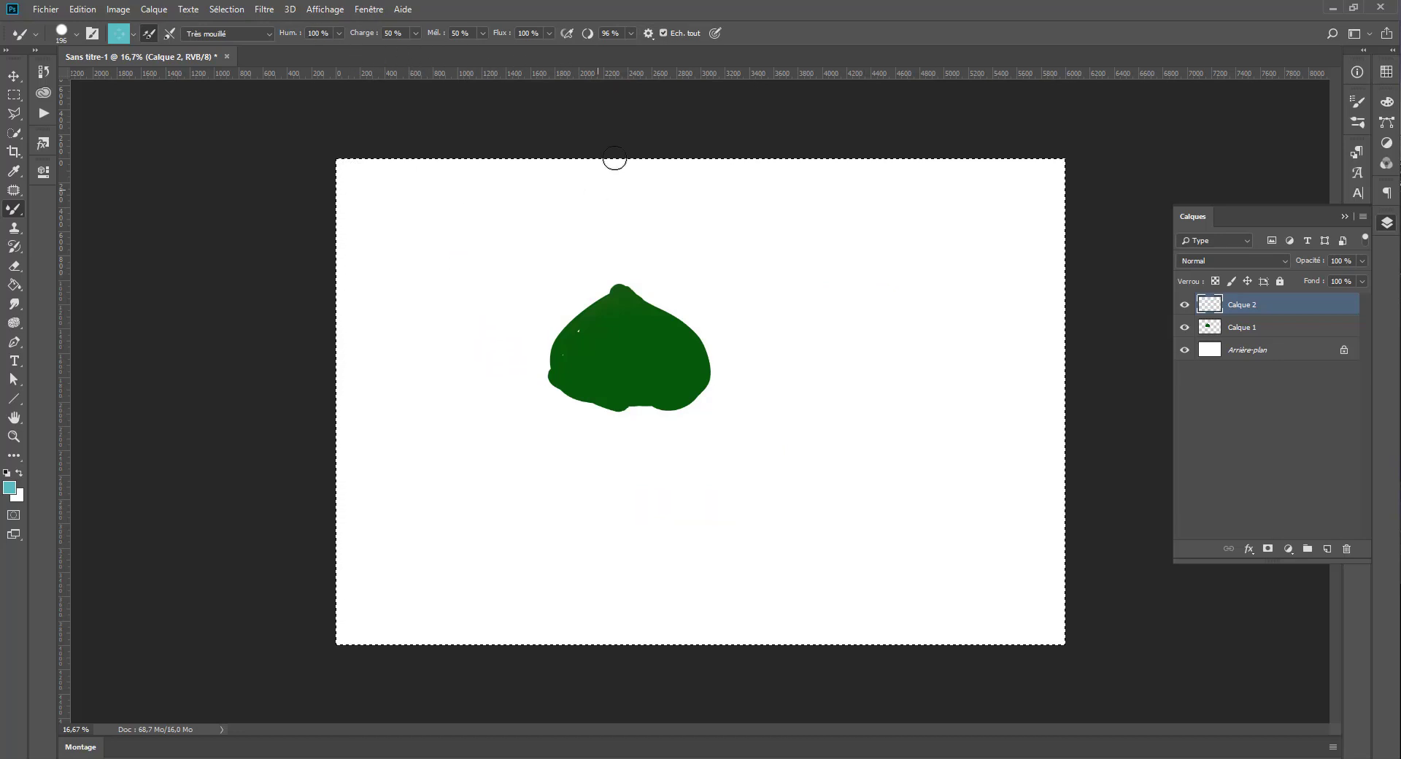
- Set the mixer brush's smoothing to 0 %
{"action": "left_click", "coordinate": [631, 33]}
{"action": "left_click_drag", "start_coordinate": [625, 49], "coordinate": [534, 52]}
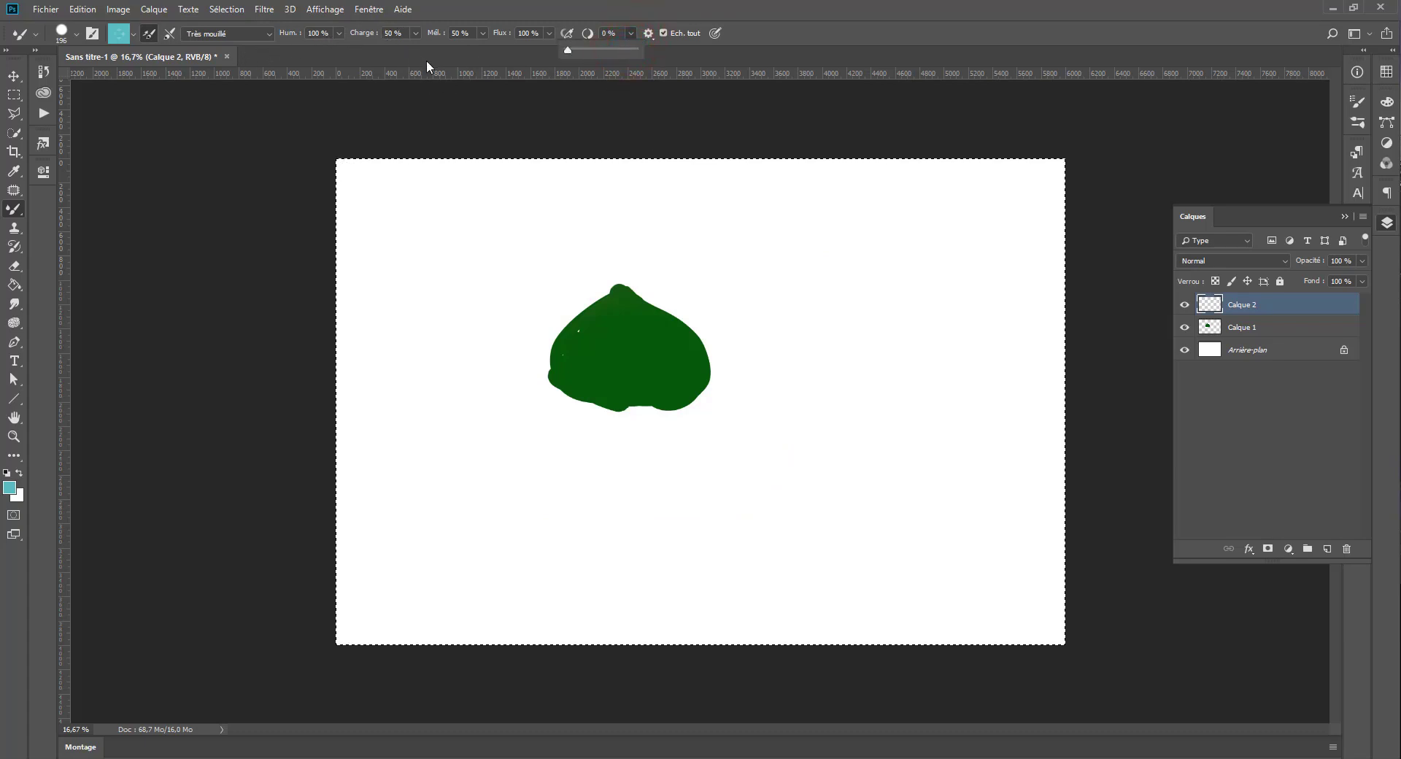
{"action": "left_click", "coordinate": [287, 133]}
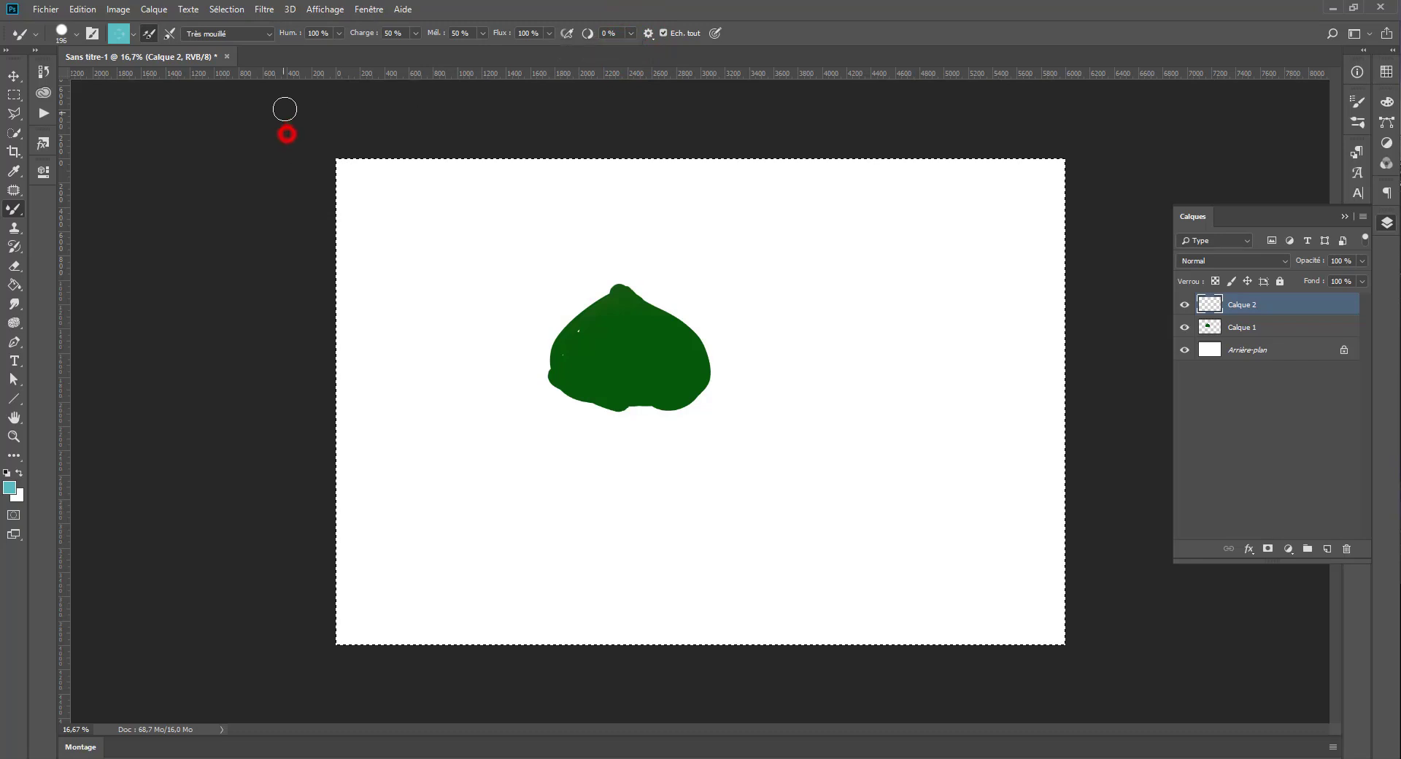
- Set the mixer brush's wetness to 0 % and paint a solid teal spot on the green patch
{"action": "left_click", "coordinate": [338, 33]}
{"action": "left_click_drag", "start_coordinate": [341, 49], "coordinate": [297, 48]}
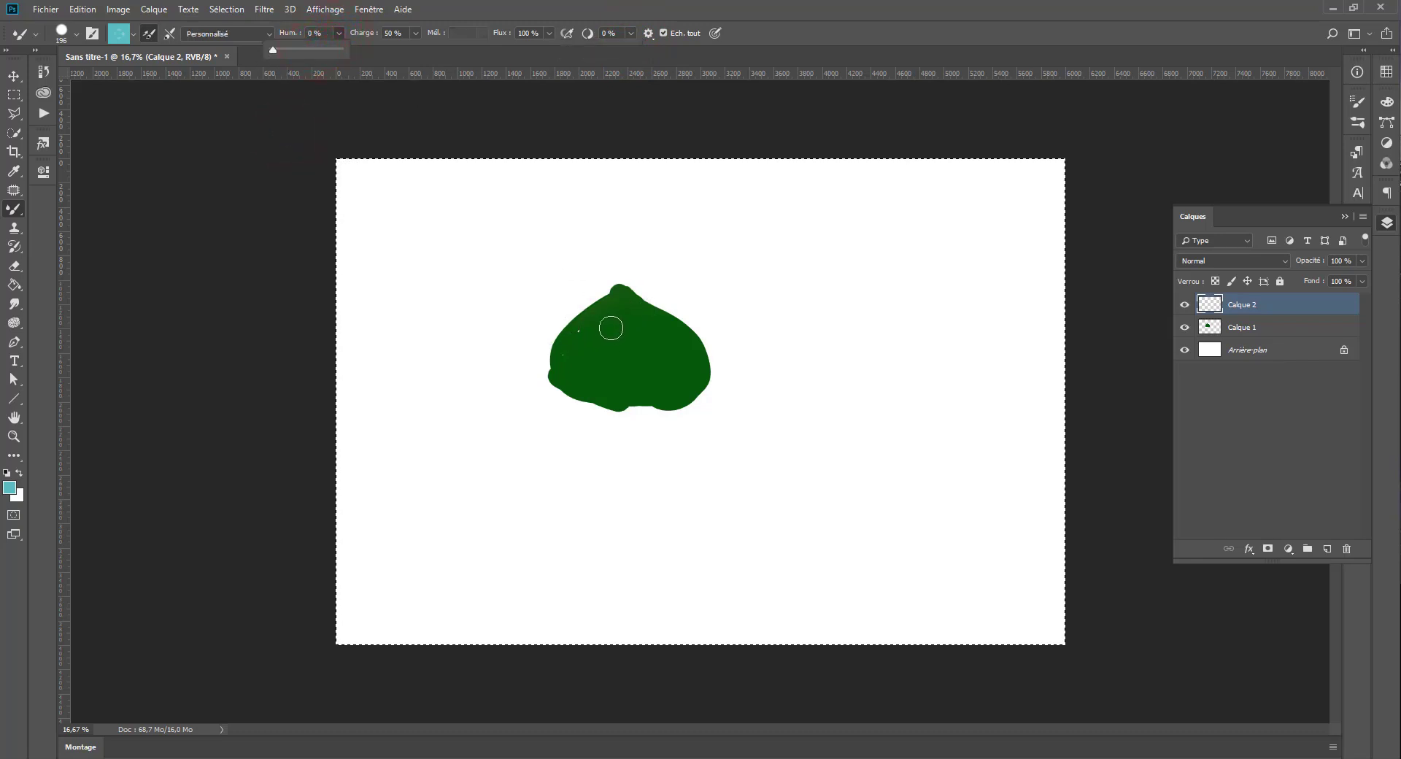
{"action": "left_click_drag", "start_coordinate": [616, 331], "coordinate": [620, 347]}
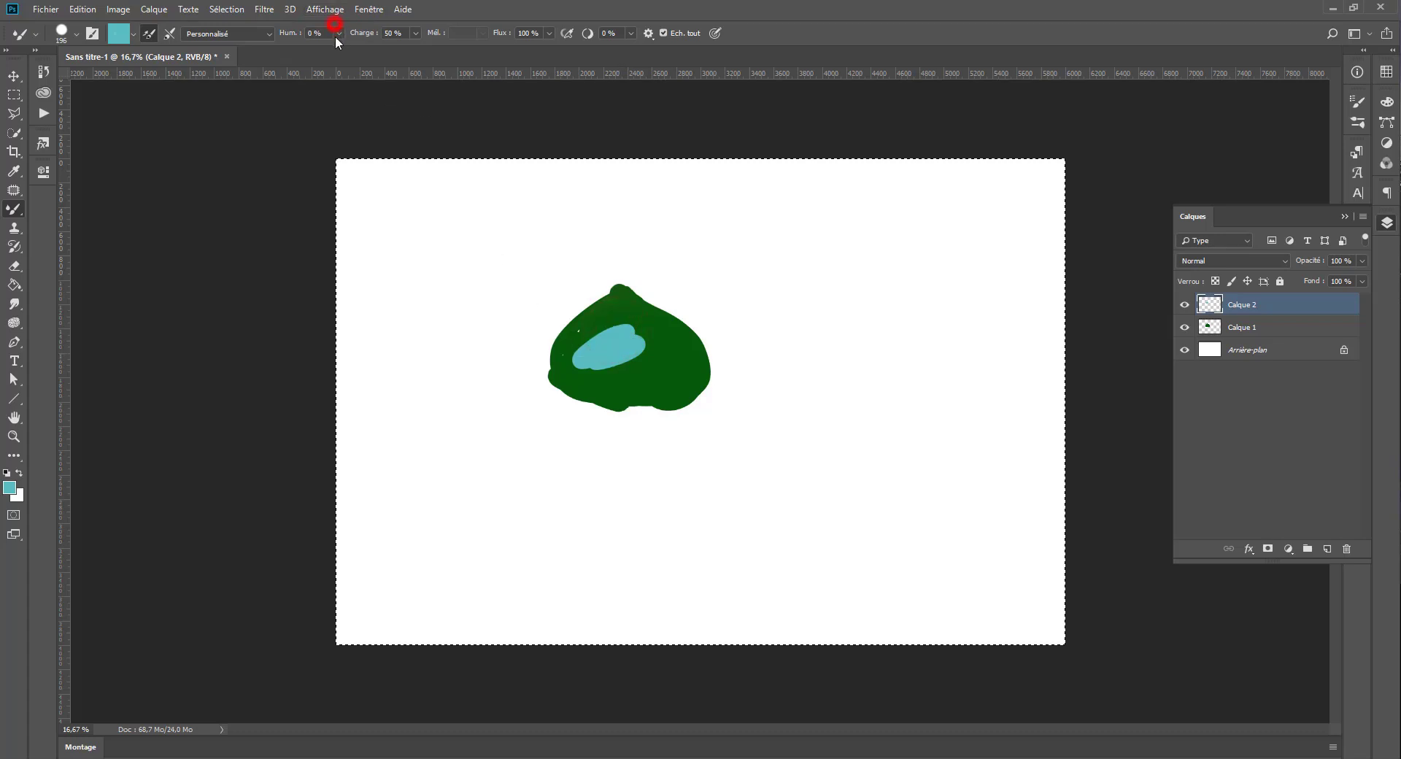
- Set the wetness to 100 %, blend a teal zigzag over the green patch, and clear Calque 2
{"action": "left_click_drag", "start_coordinate": [340, 48], "coordinate": [408, 48]}
{"action": "mouse_move", "coordinate": [626, 349]}
{"action": "left_mouse_down"}
{"action": "mouse_move", "coordinate": [642, 375]}
{"action": "mouse_move", "coordinate": [697, 343]}
{"action": "left_mouse_up"}
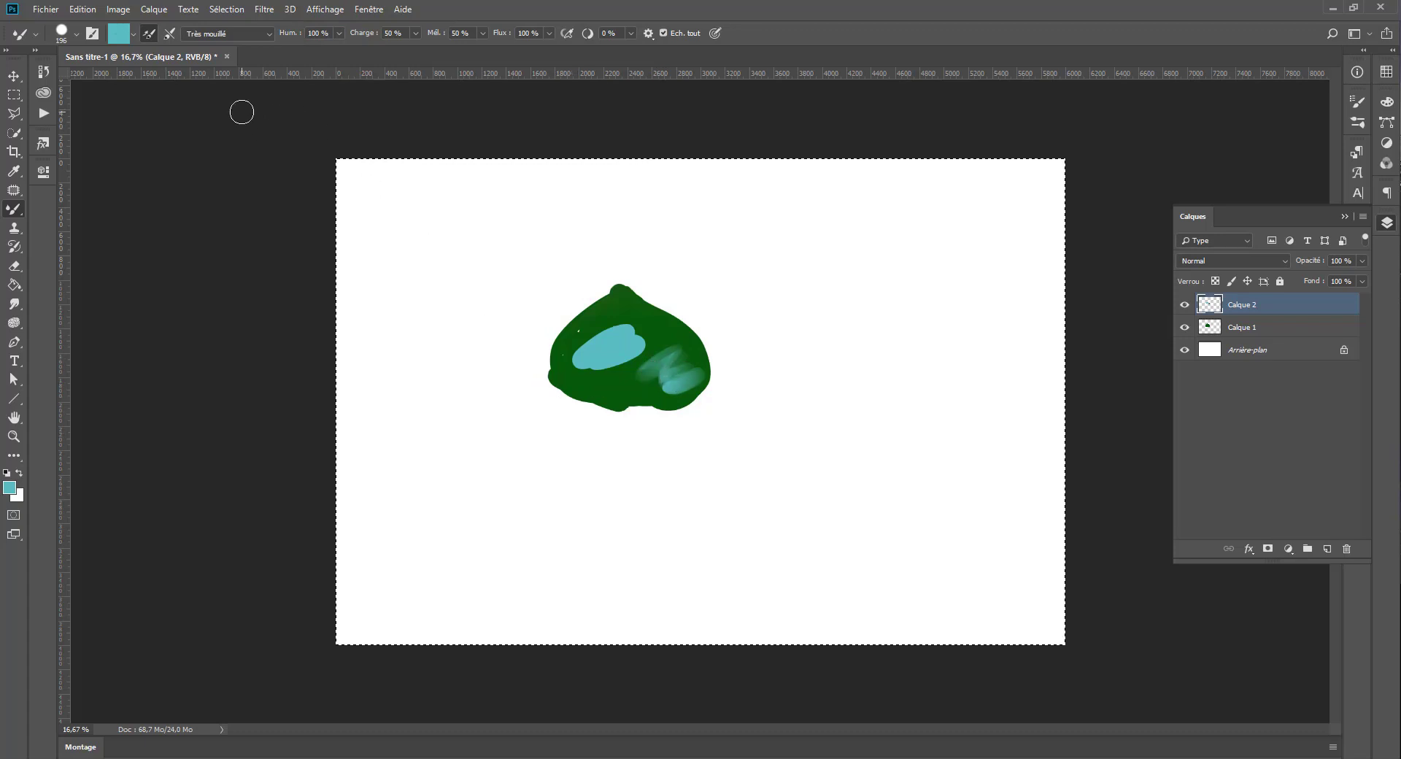
{"action": "key", "text": "Delete"}
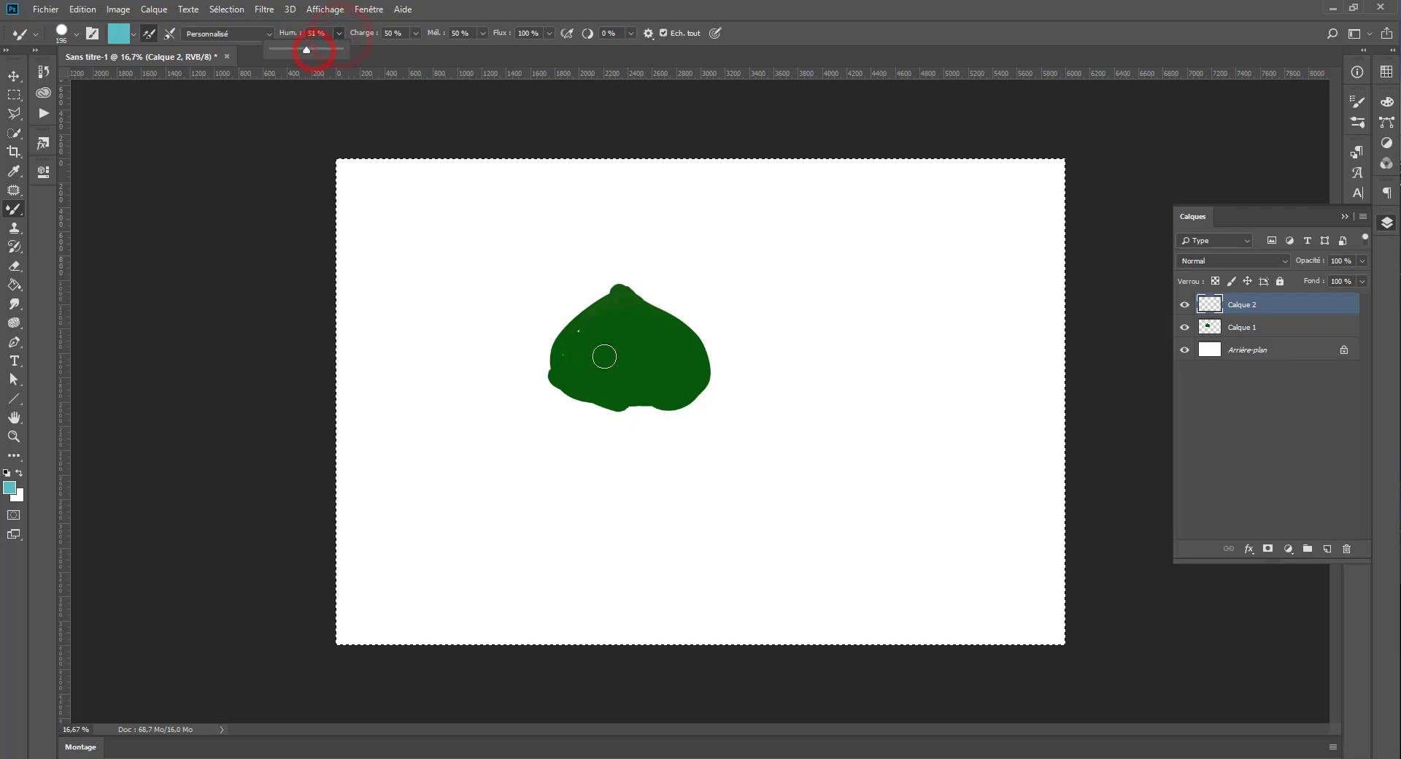
- Test teal strokes over the green patch with wetness at 51 % and with load at 1 %, removing each test
{"action": "left_click_drag", "start_coordinate": [604, 357], "coordinate": [665, 367]}
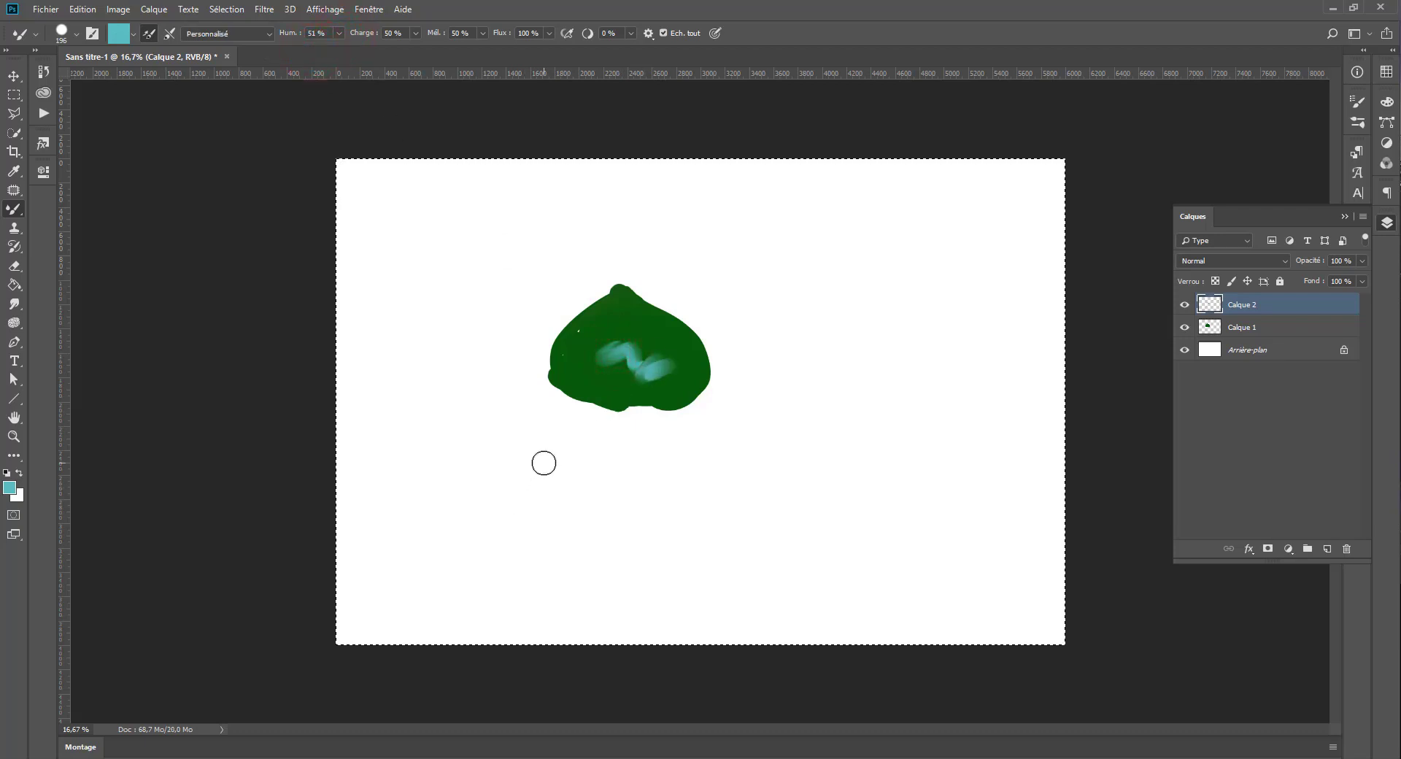
{"action": "key", "text": "Delete"}
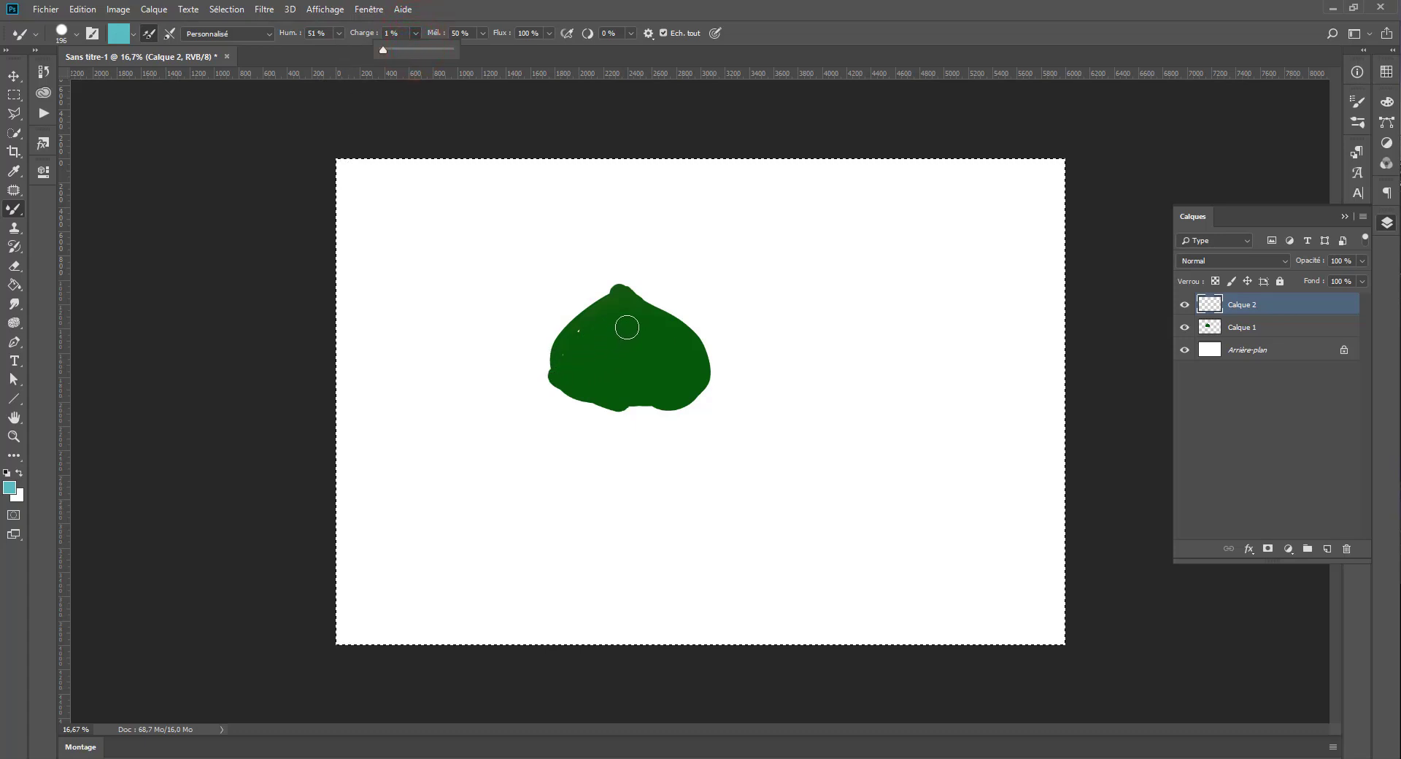
{"action": "mouse_move", "coordinate": [627, 327]}
{"action": "left_mouse_down"}
{"action": "mouse_move", "coordinate": [564, 367]}
{"action": "mouse_move", "coordinate": [644, 345]}
{"action": "mouse_move", "coordinate": [606, 364]}
{"action": "mouse_move", "coordinate": [697, 366]}
{"action": "mouse_move", "coordinate": [664, 389]}
{"action": "left_mouse_up"}
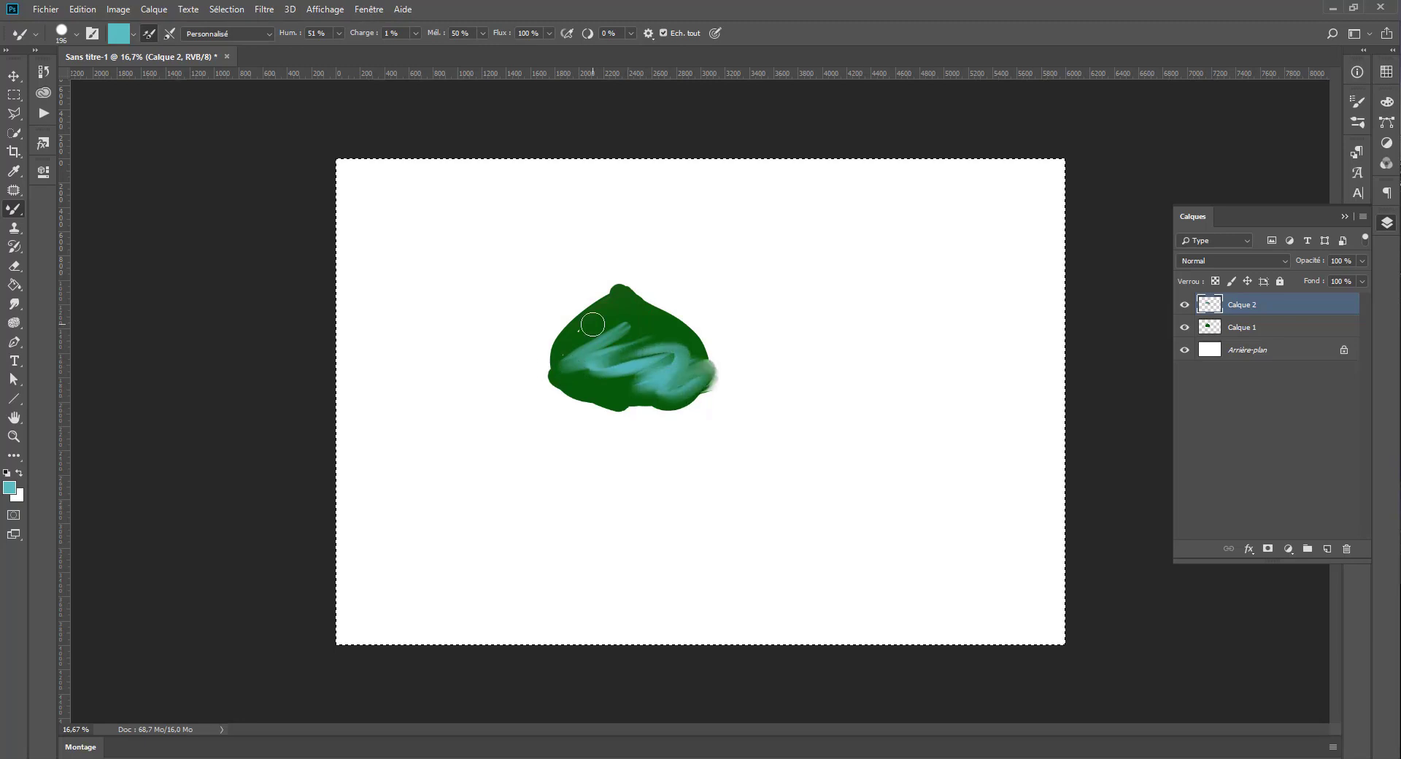
{"action": "key", "text": "ctrl+z"}
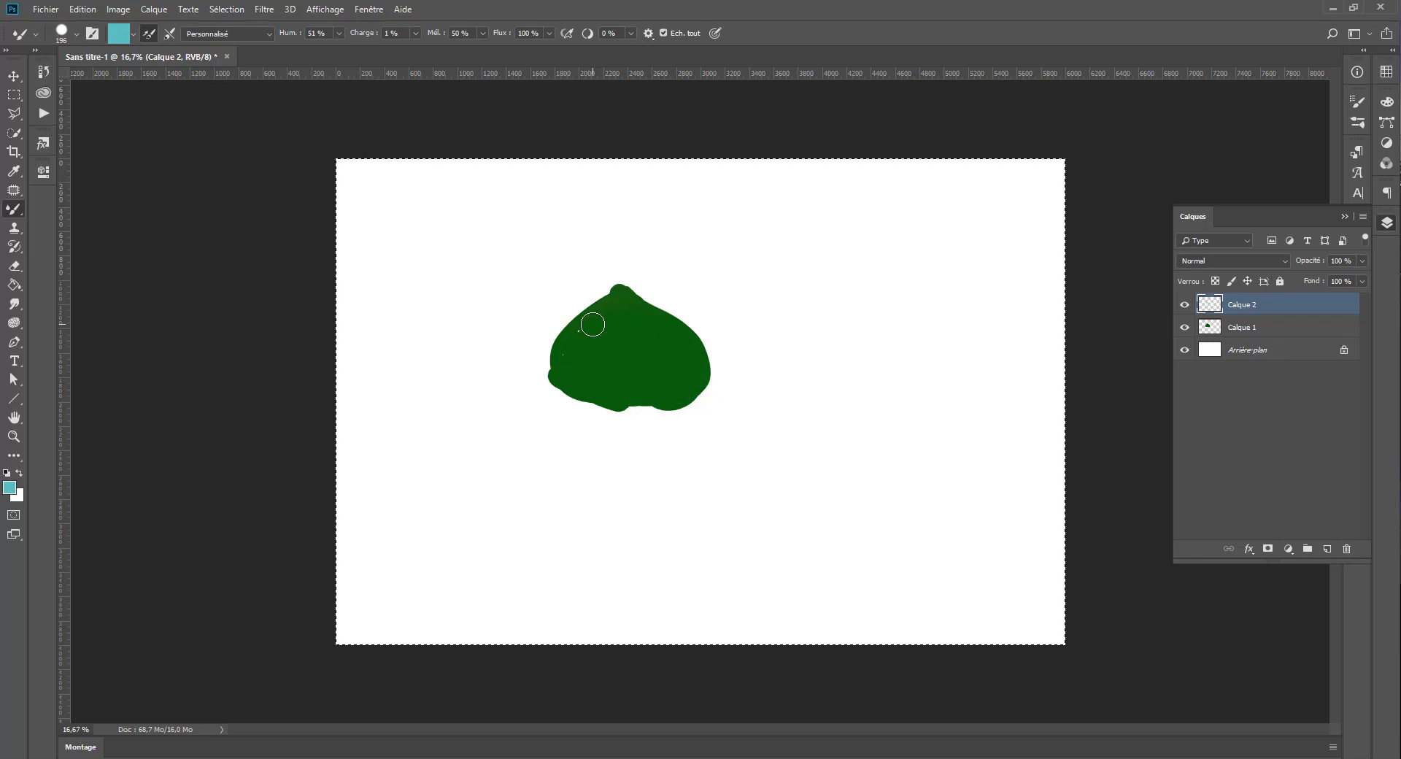
- Set the wetness to 0 % and the load to 100 %, and paint a teal zigzag beside the green patch
{"action": "left_click", "coordinate": [339, 33]}
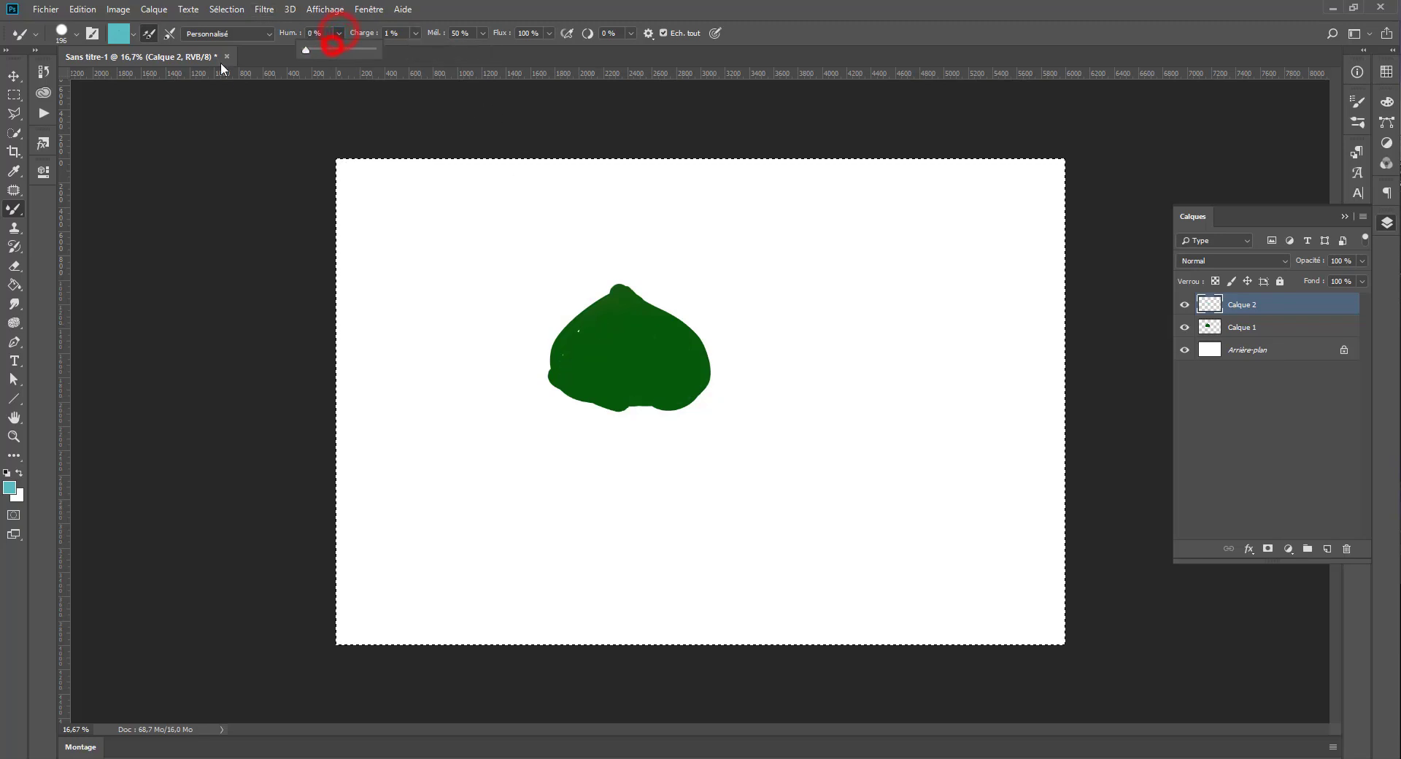
{"action": "left_click", "coordinate": [417, 33]}
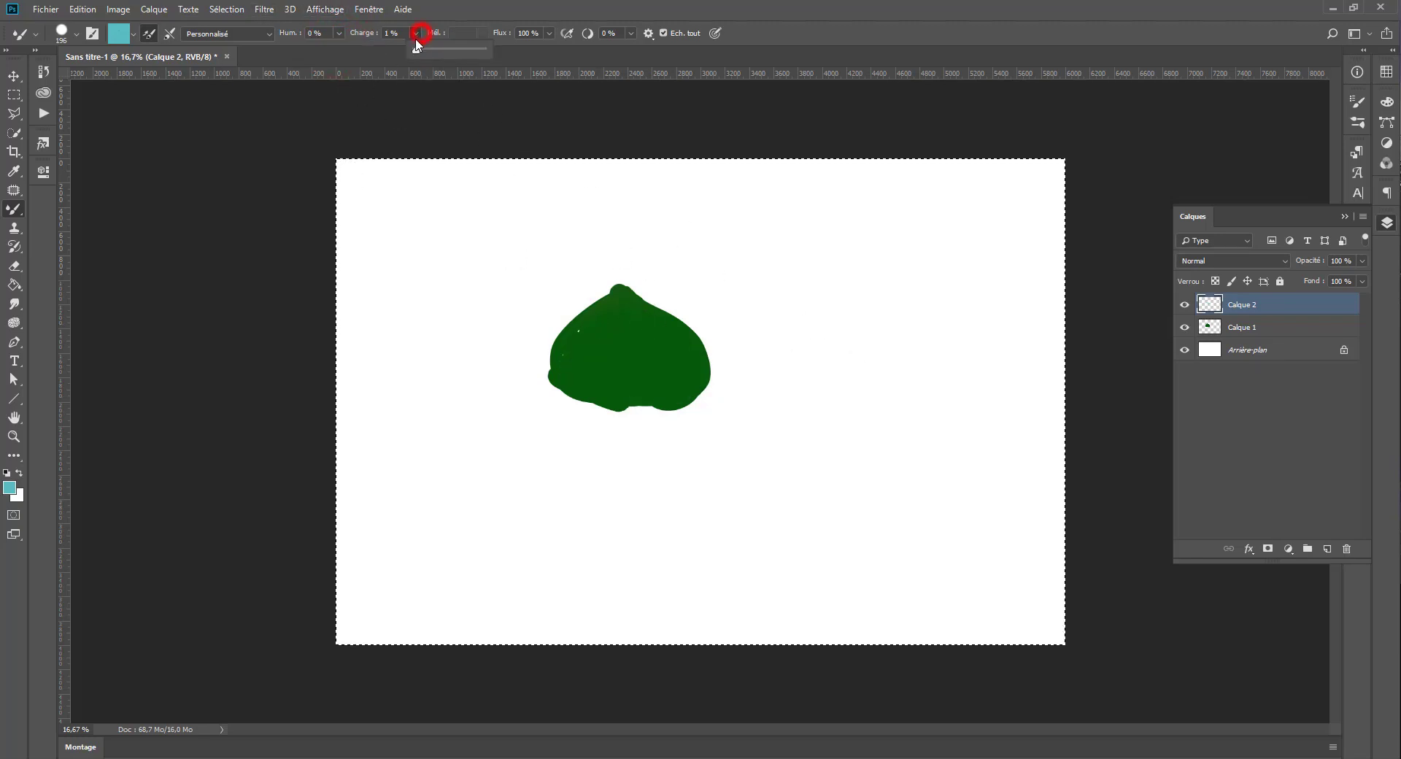
{"action": "mouse_move", "coordinate": [785, 265]}
{"action": "left_mouse_down"}
{"action": "mouse_move", "coordinate": [820, 297]}
{"action": "mouse_move", "coordinate": [843, 438]}
{"action": "mouse_move", "coordinate": [861, 419]}
{"action": "mouse_move", "coordinate": [835, 310]}
{"action": "mouse_move", "coordinate": [931, 449]}
{"action": "mouse_move", "coordinate": [893, 348]}
{"action": "mouse_move", "coordinate": [911, 407]}
{"action": "mouse_move", "coordinate": [804, 484]}
{"action": "mouse_move", "coordinate": [822, 404]}
{"action": "left_mouse_up"}
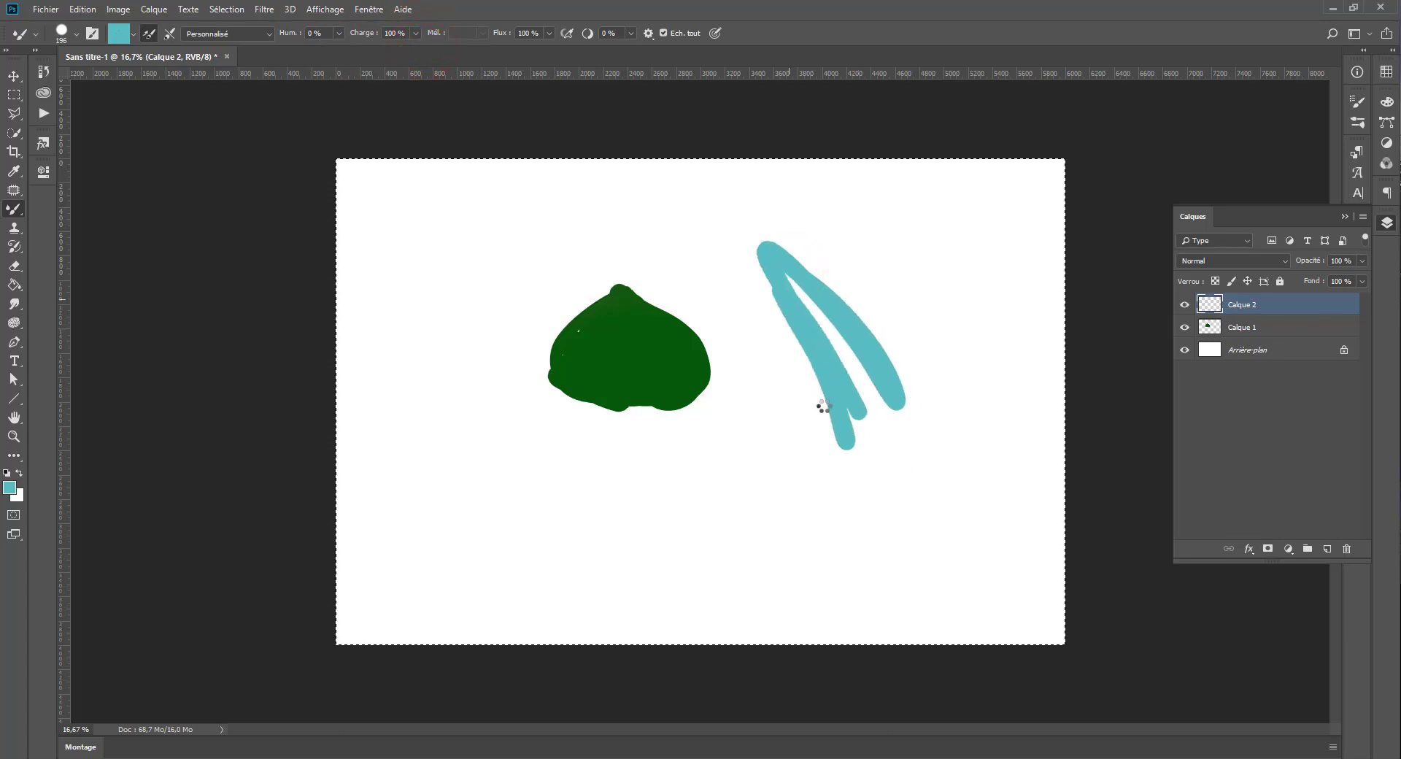
- Set the load to 1 %, test short teal strokes on the white area and over the green patch, and remove all strokes
{"action": "left_click", "coordinate": [413, 34]}
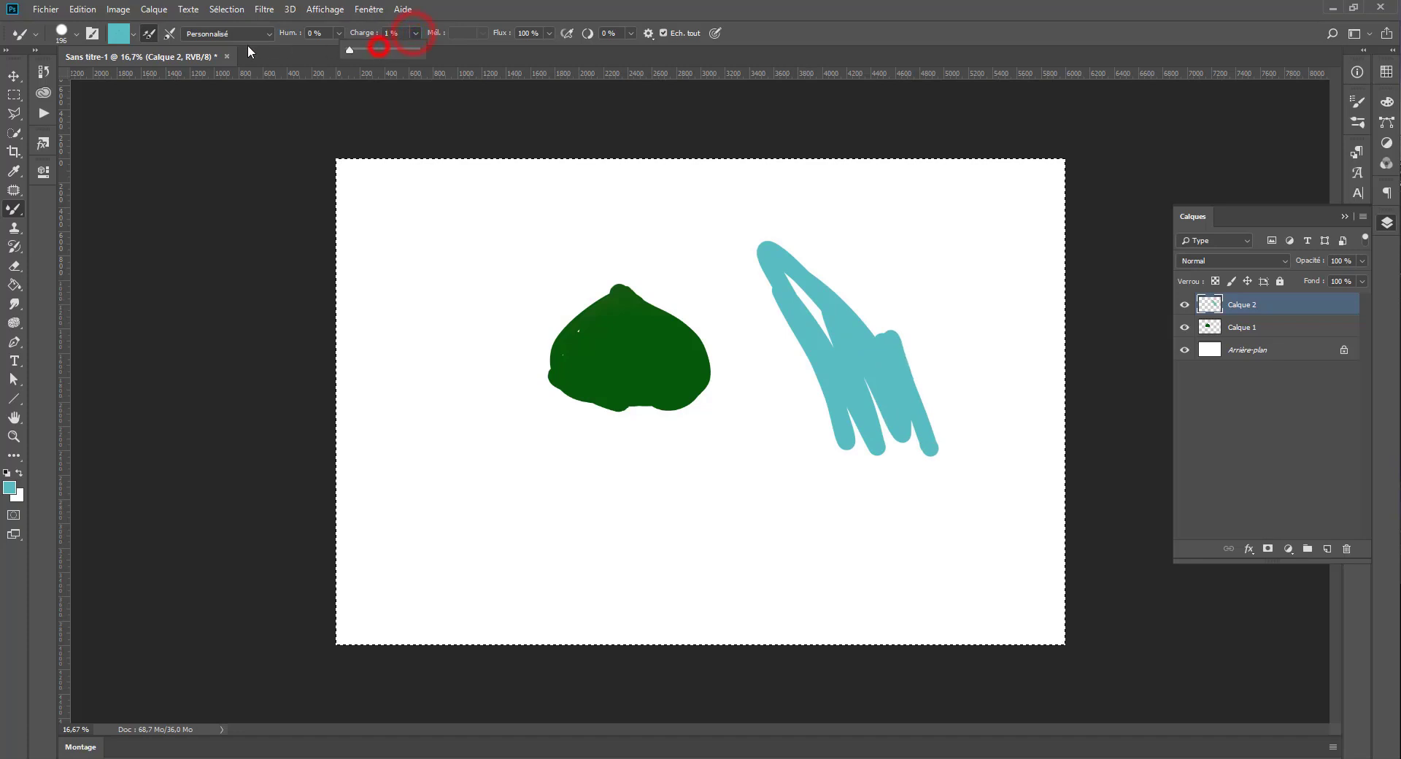
{"action": "mouse_move", "coordinate": [741, 452]}
{"action": "left_mouse_down"}
{"action": "mouse_move", "coordinate": [807, 588]}
{"action": "mouse_move", "coordinate": [782, 478]}
{"action": "mouse_move", "coordinate": [787, 562]}
{"action": "mouse_move", "coordinate": [797, 504]}
{"action": "left_mouse_up"}
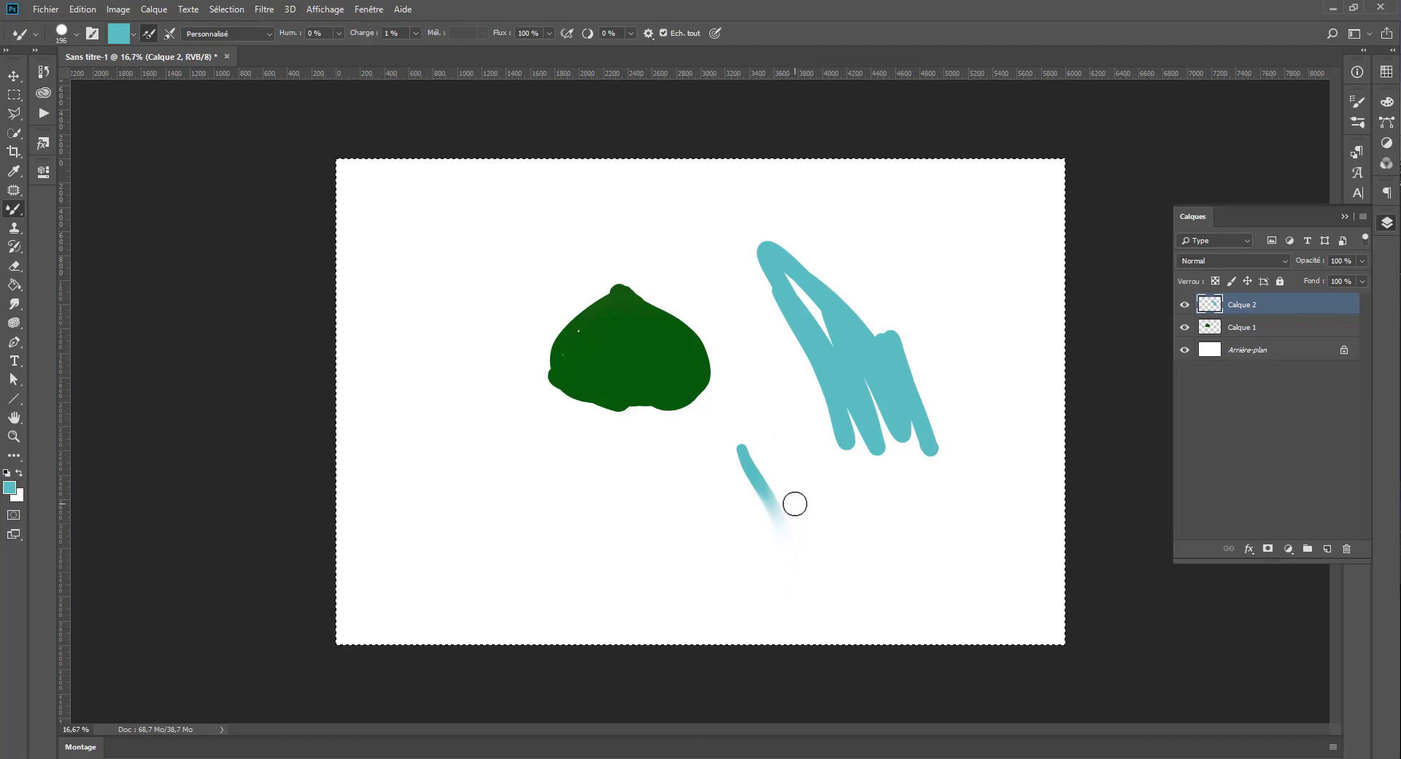
{"action": "key", "text": "Delete"}
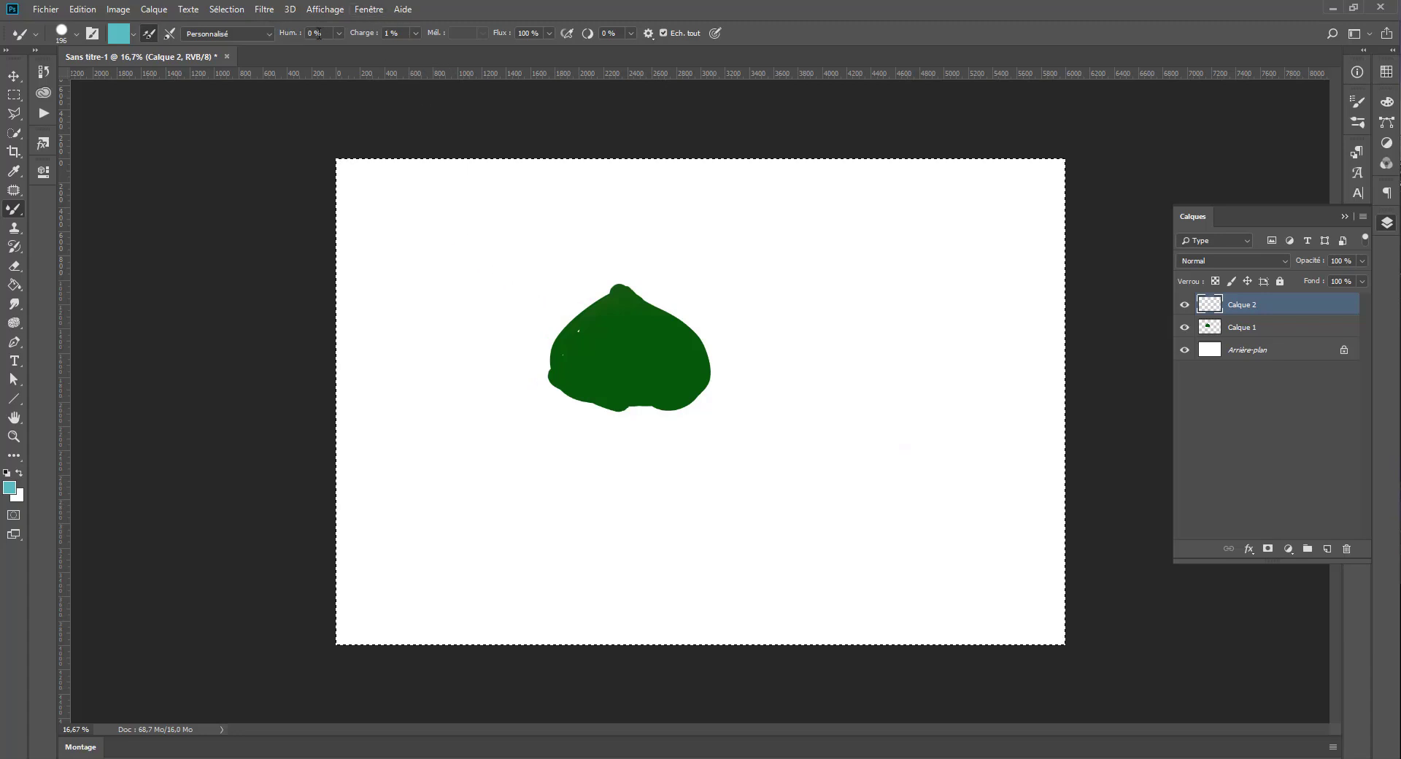
{"action": "mouse_move", "coordinate": [609, 334]}
{"action": "left_mouse_down"}
{"action": "mouse_move", "coordinate": [666, 404]}
{"action": "mouse_move", "coordinate": [639, 372]}
{"action": "mouse_move", "coordinate": [676, 391]}
{"action": "mouse_move", "coordinate": [615, 332]}
{"action": "mouse_move", "coordinate": [697, 391]}
{"action": "mouse_move", "coordinate": [701, 442]}
{"action": "mouse_move", "coordinate": [661, 464]}
{"action": "mouse_move", "coordinate": [672, 382]}
{"action": "left_mouse_up"}
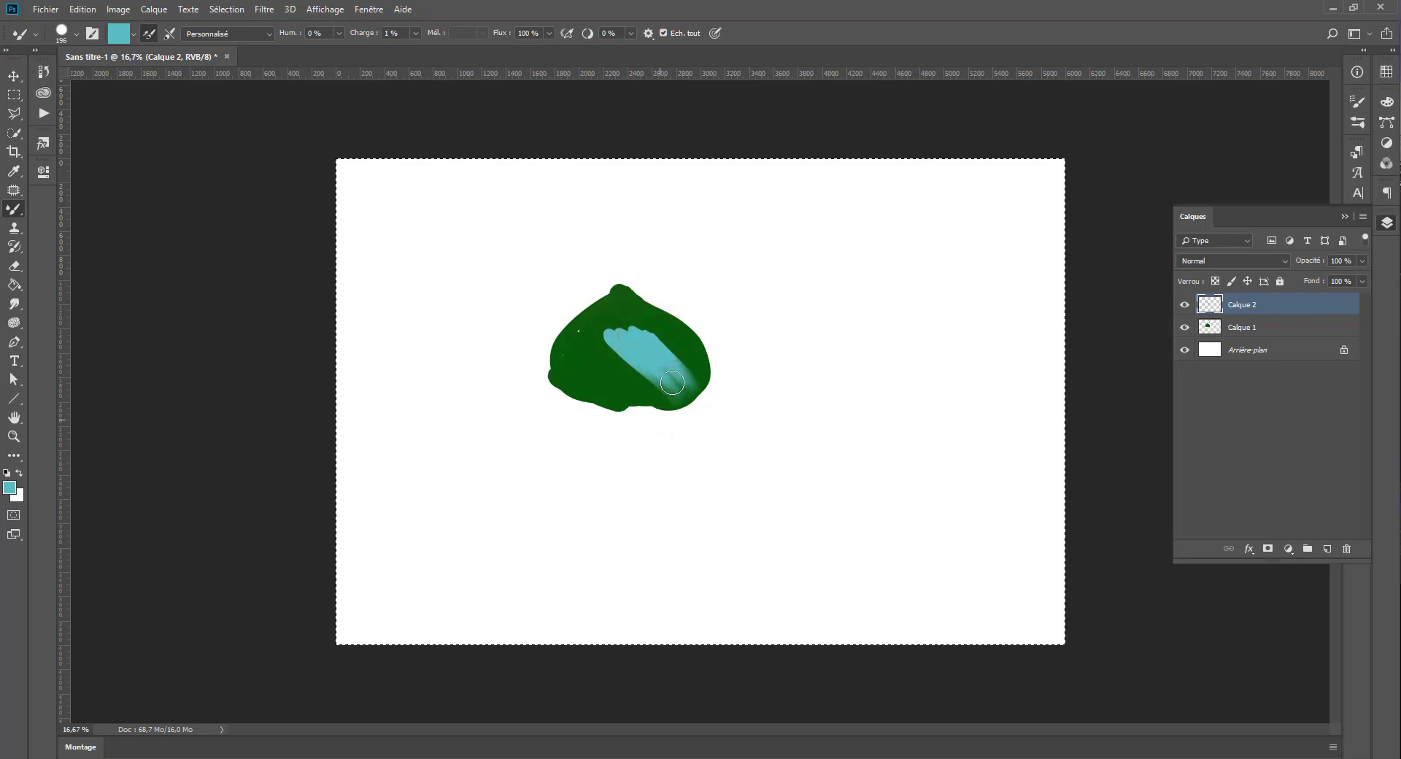
{"action": "key", "text": "ctrl+z"}
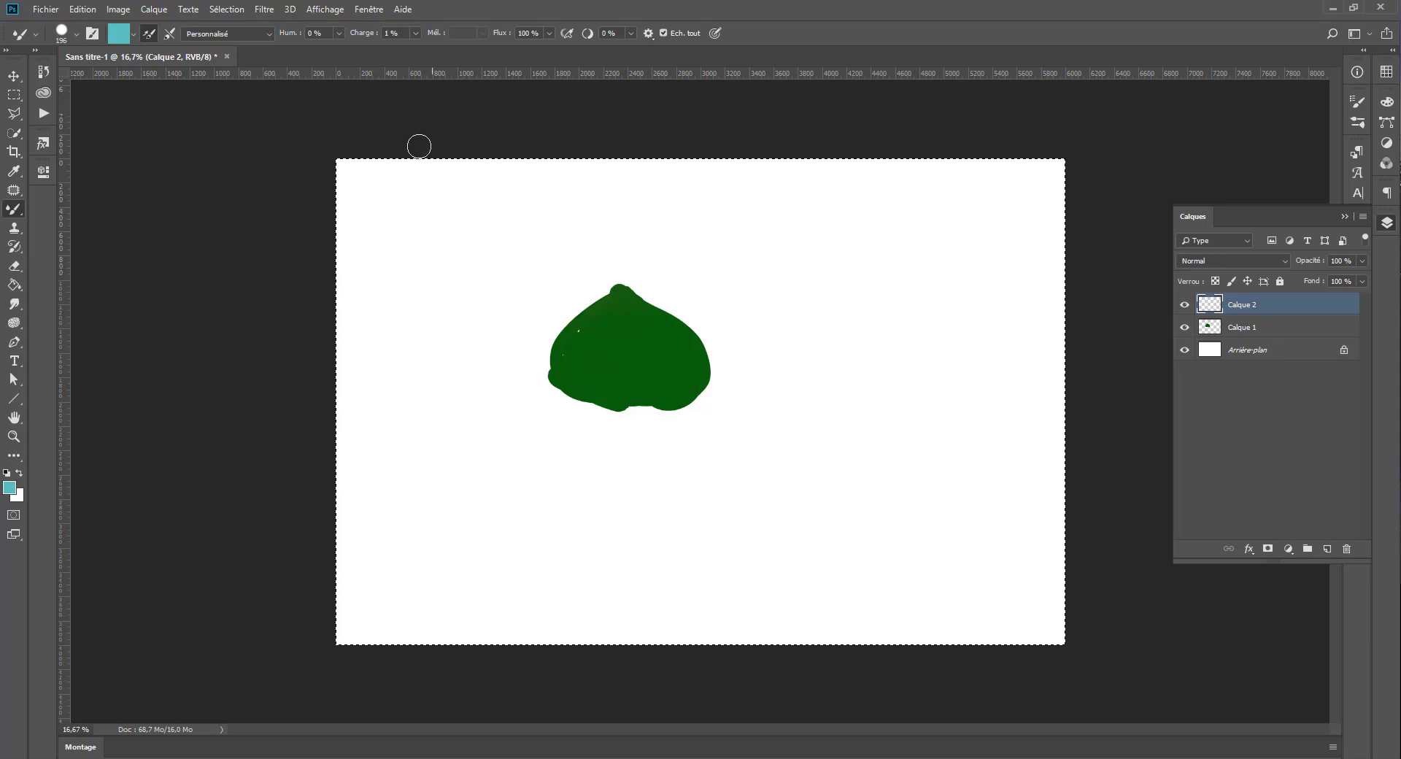
- Set the mixer brush's load to 49 % and its wetness to 64 %
{"action": "left_click", "coordinate": [416, 33]}
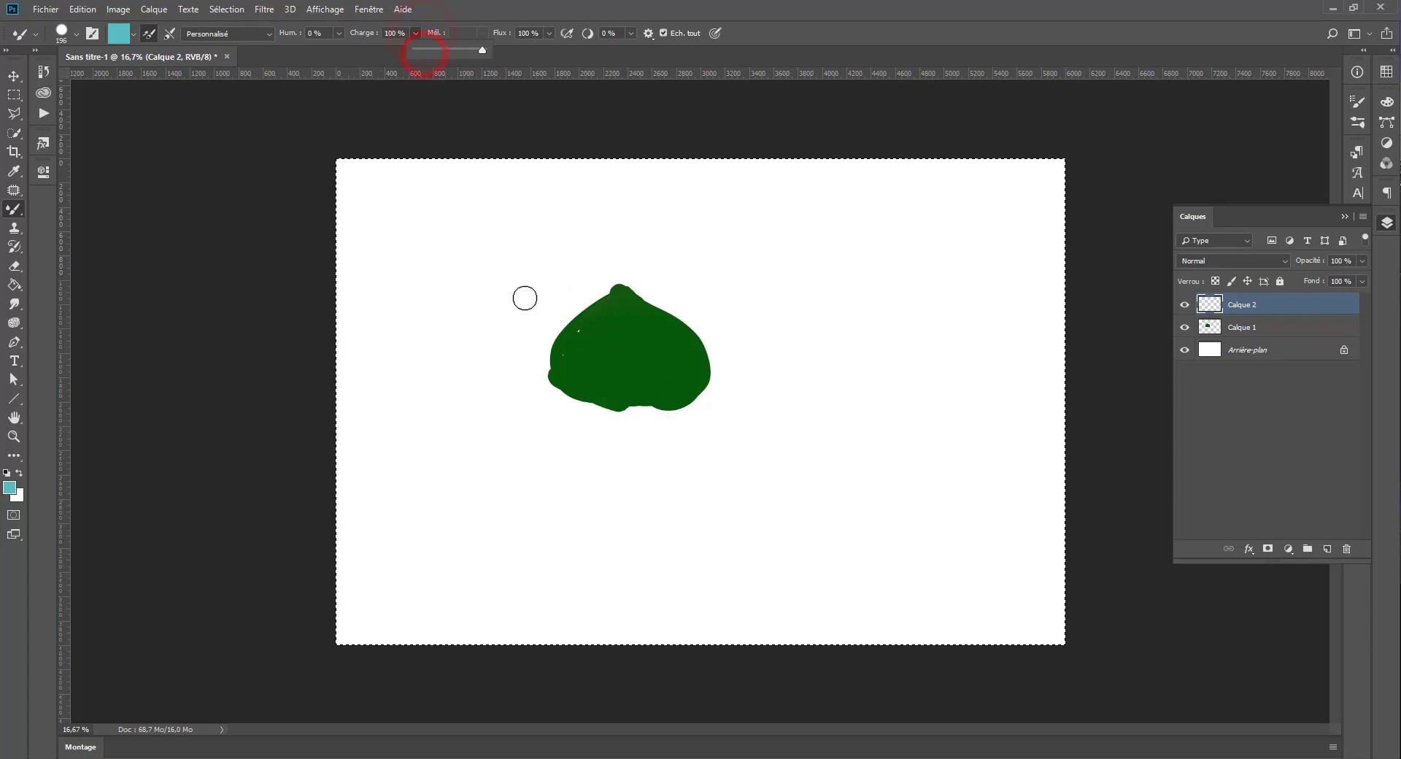
{"action": "left_click", "coordinate": [465, 49]}
{"action": "left_click_drag", "start_coordinate": [465, 52], "coordinate": [383, 57]}
{"action": "left_click", "coordinate": [339, 33]}
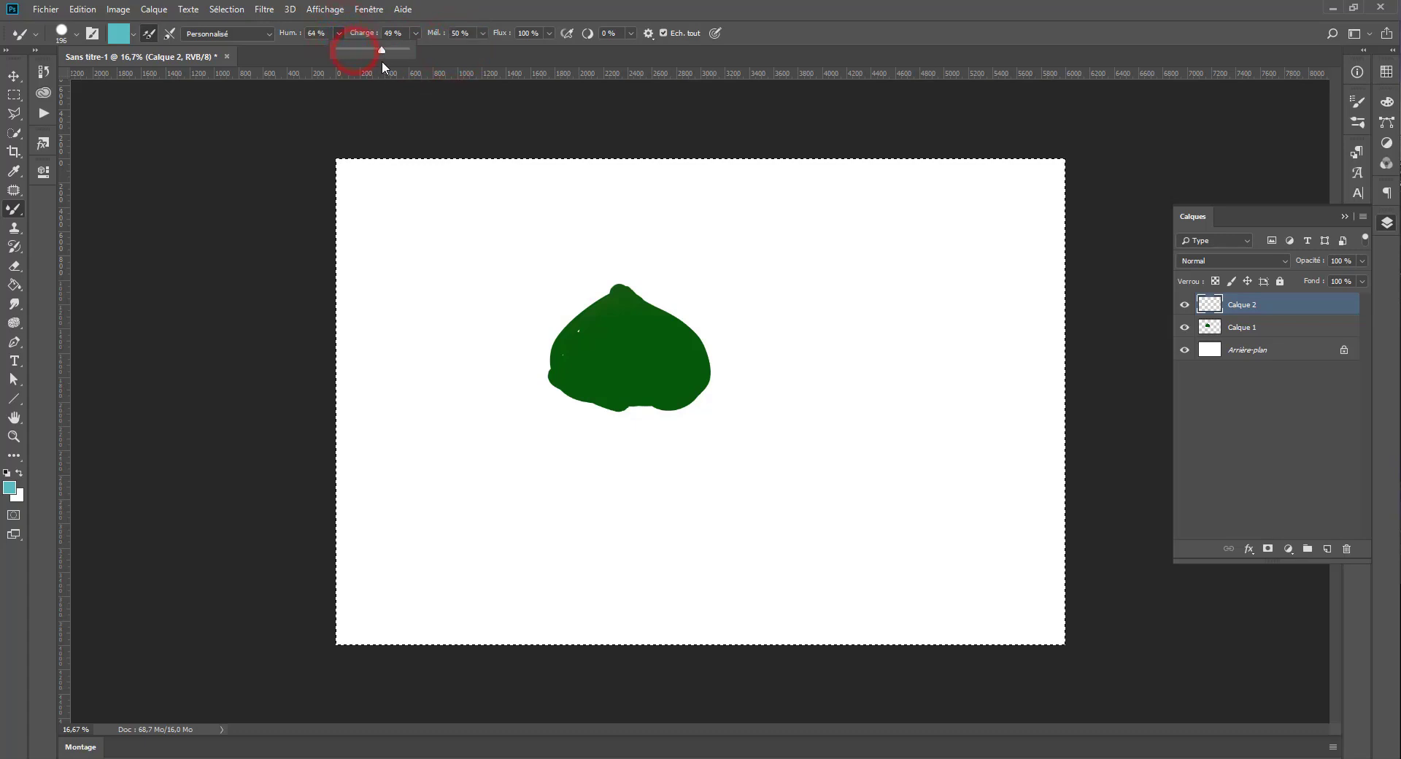
- Set the mix to 0 % and paint teal strokes over the upper part of the green patch
{"action": "left_click", "coordinate": [482, 33]}
{"action": "left_click_drag", "start_coordinate": [515, 50], "coordinate": [478, 51]}
{"action": "mouse_move", "coordinate": [614, 340]}
{"action": "left_mouse_down"}
{"action": "mouse_move", "coordinate": [637, 356]}
{"action": "mouse_move", "coordinate": [608, 329]}
{"action": "mouse_move", "coordinate": [695, 356]}
{"action": "left_mouse_up"}
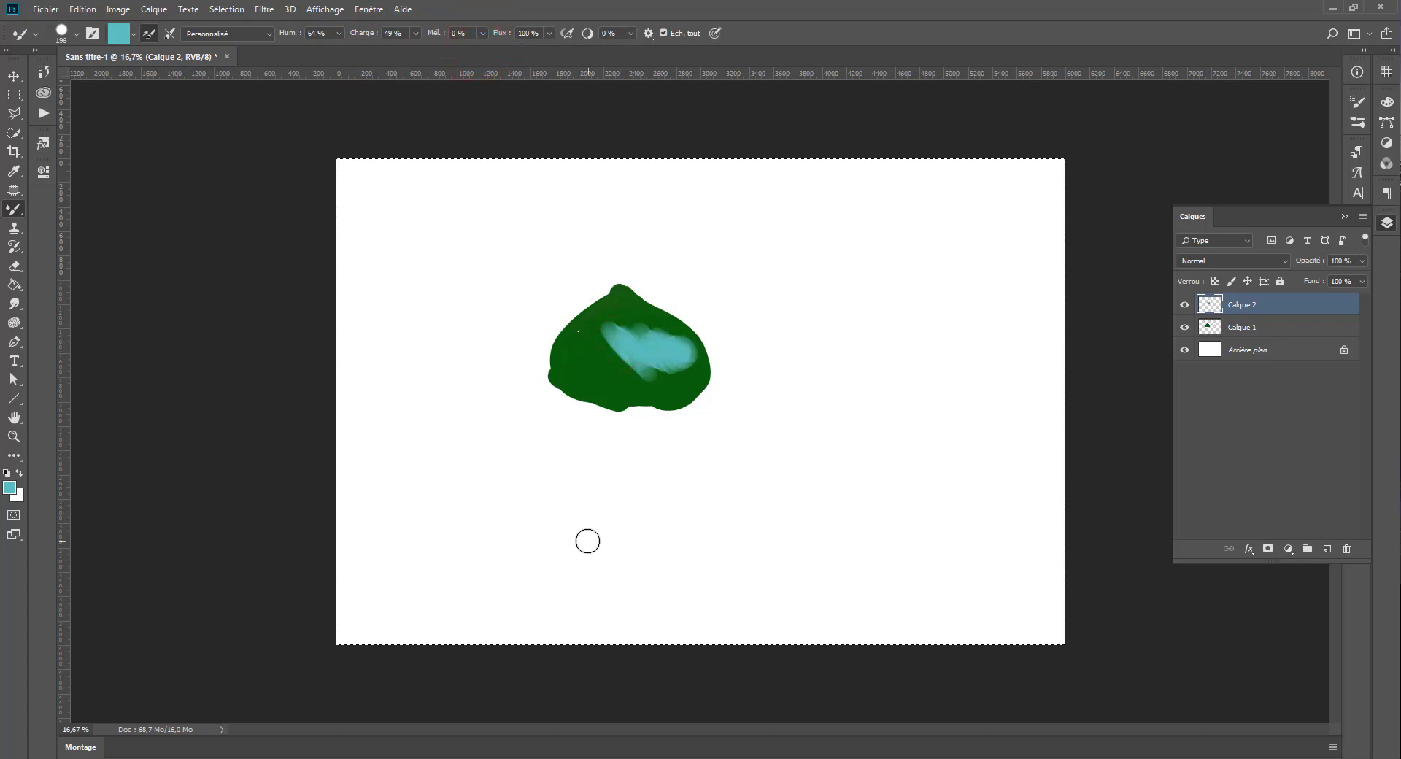
- Set the mix to 100 % and blend strokes over the green patch around the teal spot
{"action": "left_click", "coordinate": [482, 33]}
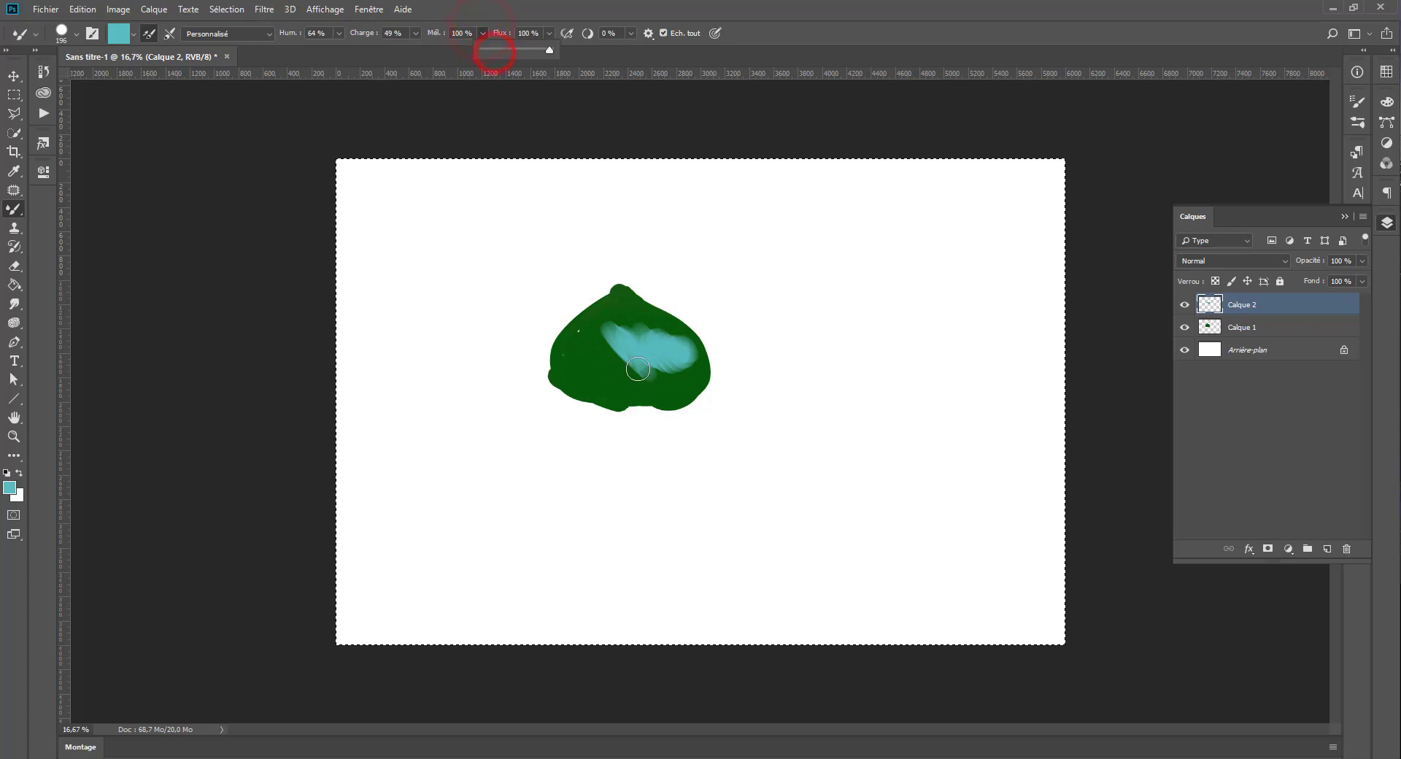
{"action": "mouse_move", "coordinate": [588, 356]}
{"action": "left_mouse_down"}
{"action": "mouse_move", "coordinate": [625, 397]}
{"action": "mouse_move", "coordinate": [578, 359]}
{"action": "mouse_move", "coordinate": [586, 375]}
{"action": "mouse_move", "coordinate": [616, 365]}
{"action": "mouse_move", "coordinate": [615, 378]}
{"action": "mouse_move", "coordinate": [602, 355]}
{"action": "mouse_move", "coordinate": [628, 396]}
{"action": "mouse_move", "coordinate": [566, 343]}
{"action": "mouse_move", "coordinate": [551, 377]}
{"action": "mouse_move", "coordinate": [592, 335]}
{"action": "mouse_move", "coordinate": [567, 389]}
{"action": "mouse_move", "coordinate": [583, 342]}
{"action": "mouse_move", "coordinate": [565, 354]}
{"action": "mouse_move", "coordinate": [591, 344]}
{"action": "mouse_move", "coordinate": [558, 351]}
{"action": "mouse_move", "coordinate": [591, 391]}
{"action": "mouse_move", "coordinate": [590, 332]}
{"action": "mouse_move", "coordinate": [578, 382]}
{"action": "mouse_move", "coordinate": [559, 366]}
{"action": "mouse_move", "coordinate": [566, 345]}
{"action": "mouse_move", "coordinate": [580, 389]}
{"action": "mouse_move", "coordinate": [574, 362]}
{"action": "mouse_move", "coordinate": [594, 313]}
{"action": "left_mouse_up"}
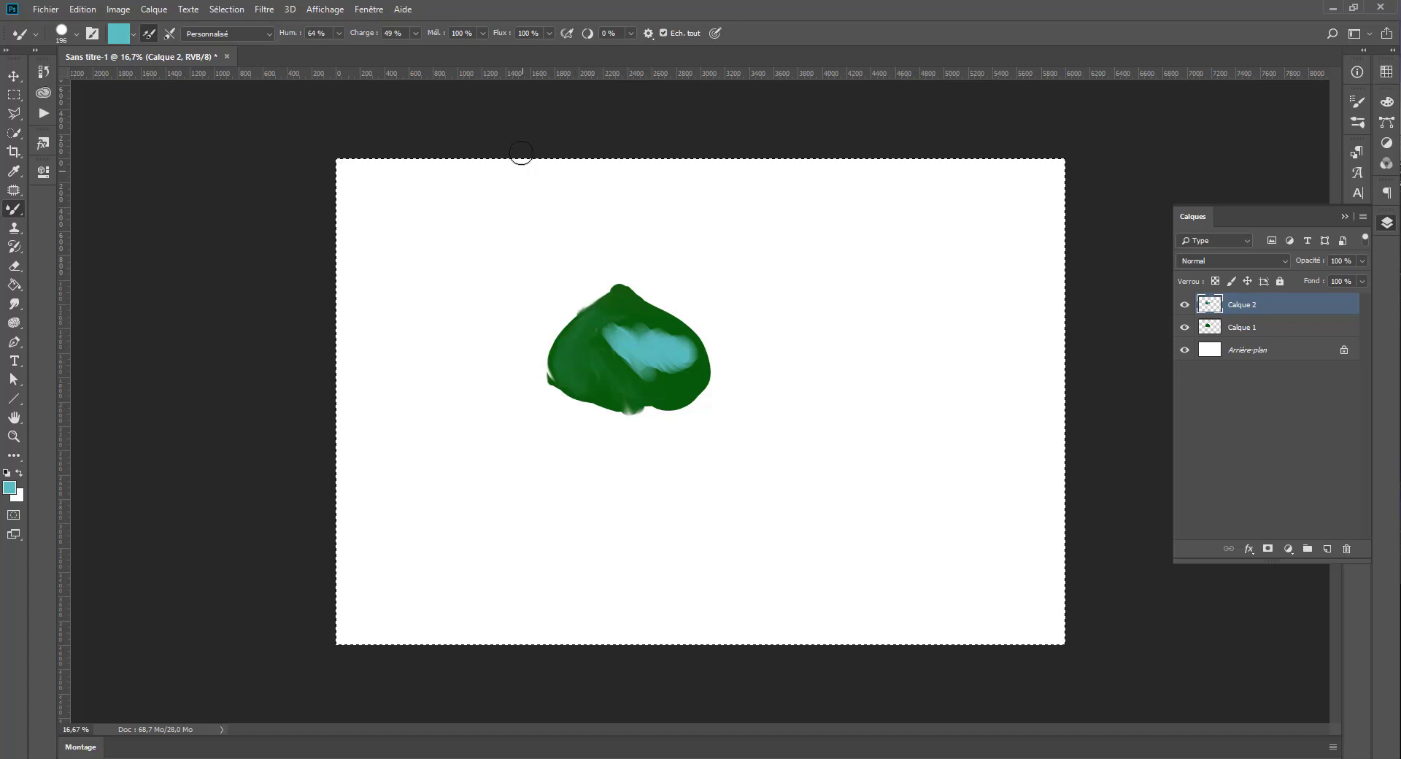
{"action": "left_click", "coordinate": [482, 32]}
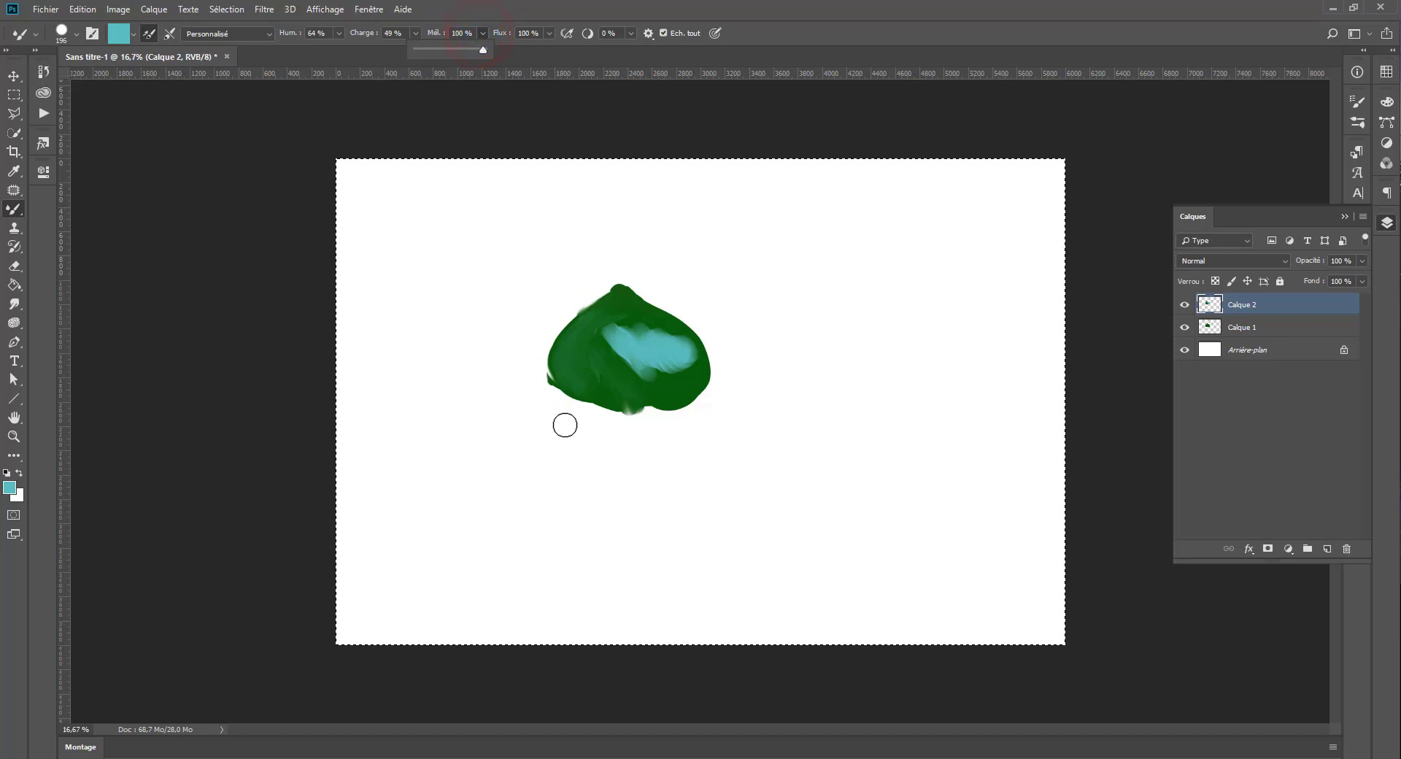
- Compare the strokes with Calque 1 hidden and shown, and clear Calque 2
{"action": "left_click", "coordinate": [1181, 326]}
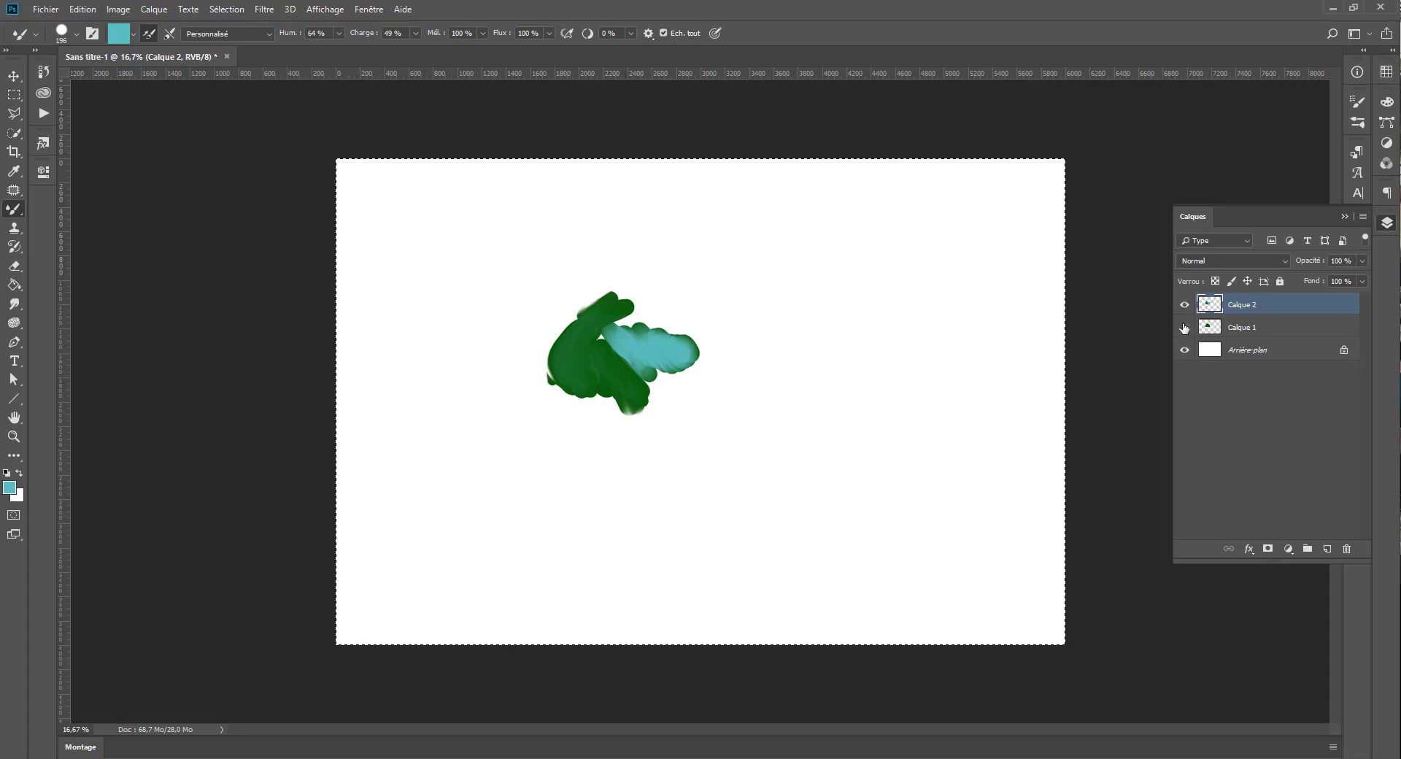
{"action": "left_click", "coordinate": [1183, 327]}
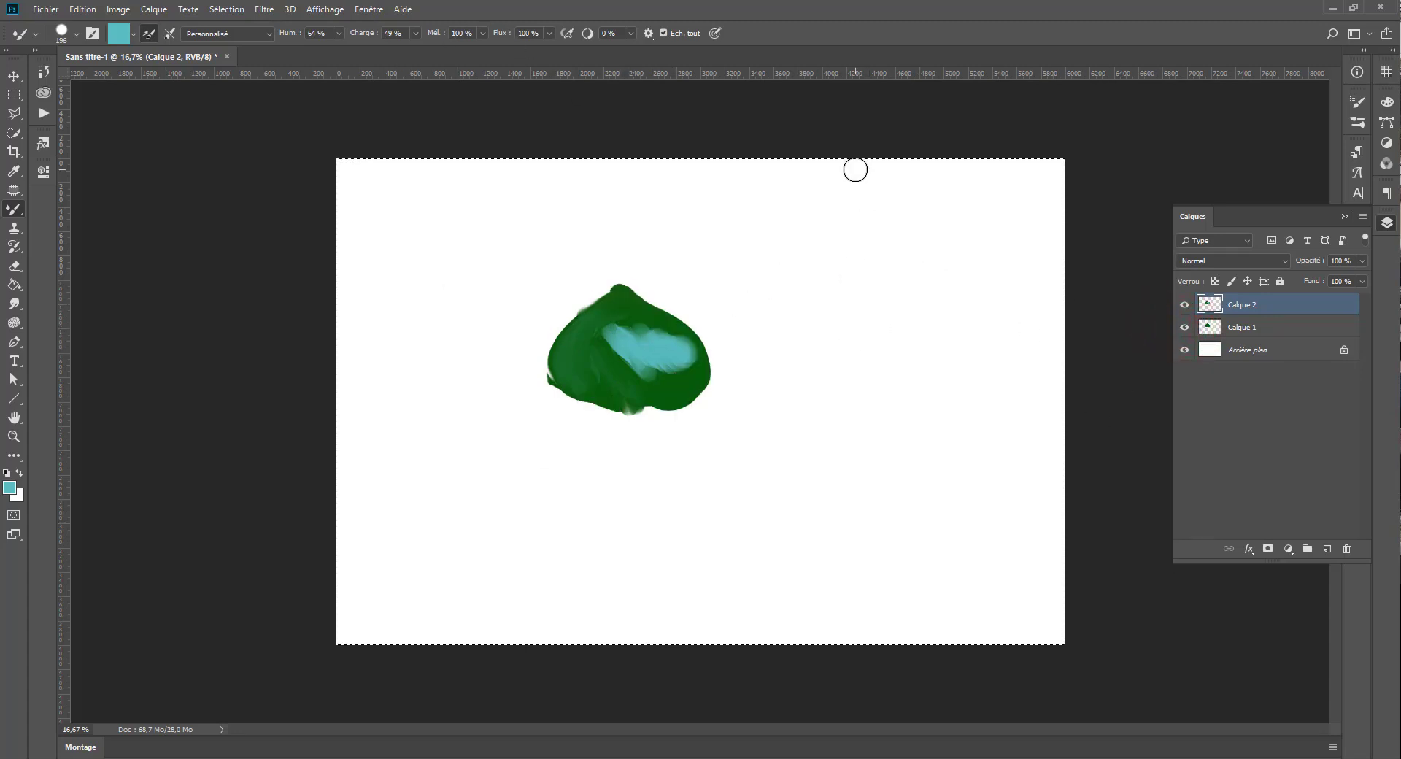
{"action": "key", "text": "Delete"}
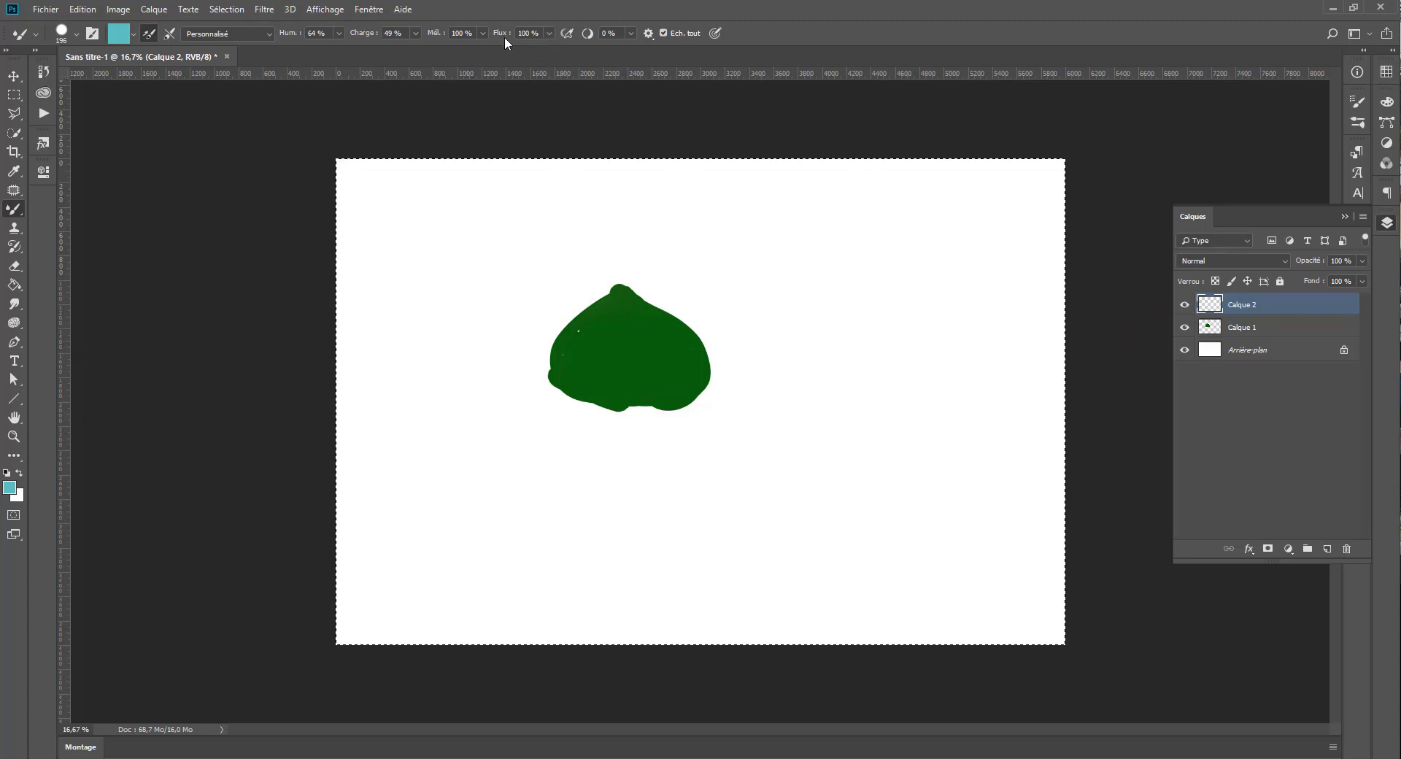
- Set the mixer brush's mix to 54 %
{"action": "left_click", "coordinate": [482, 33]}
{"action": "left_click_drag", "start_coordinate": [450, 51], "coordinate": [452, 48]}
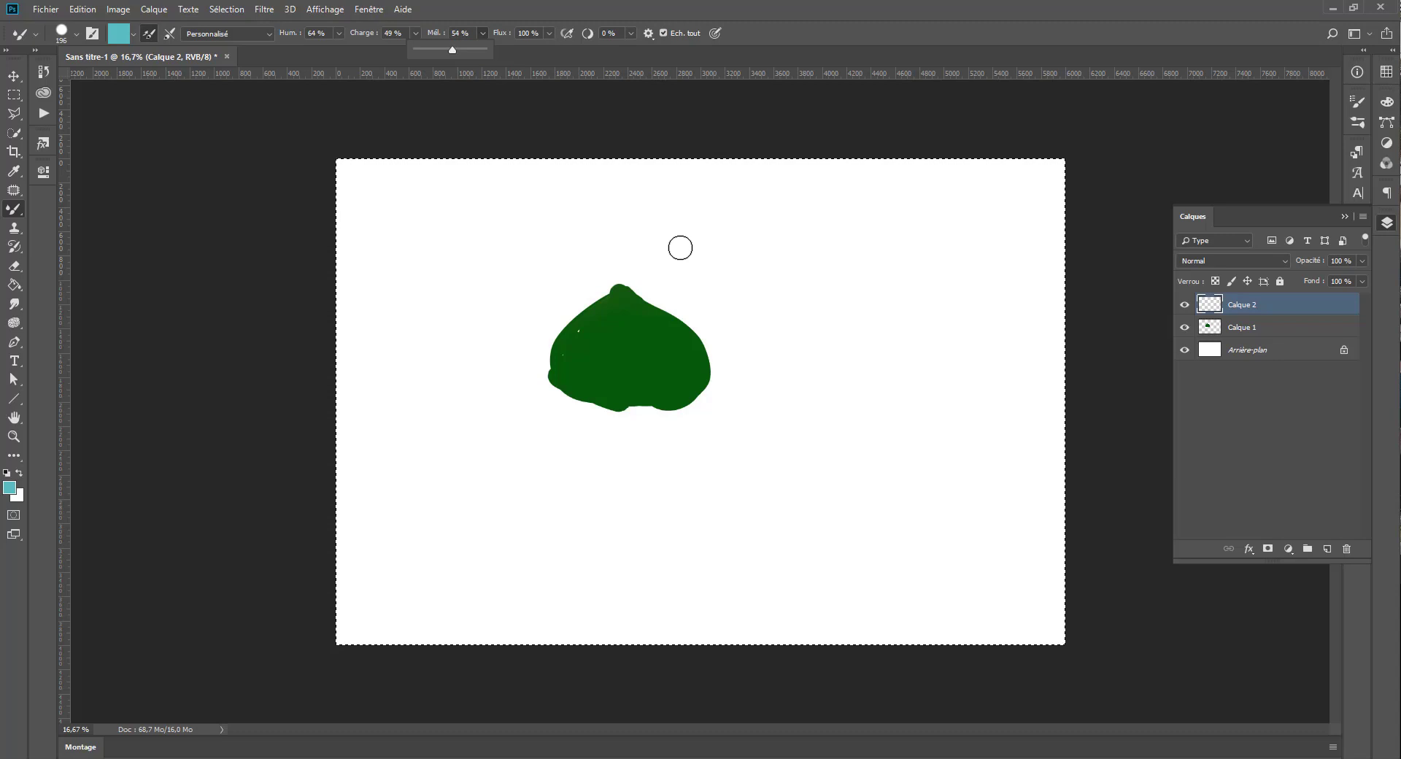
- Set the mixer brush's load to 100 % and wetness to 0 %, and deselect the canvas
{"action": "left_click", "coordinate": [546, 33]}
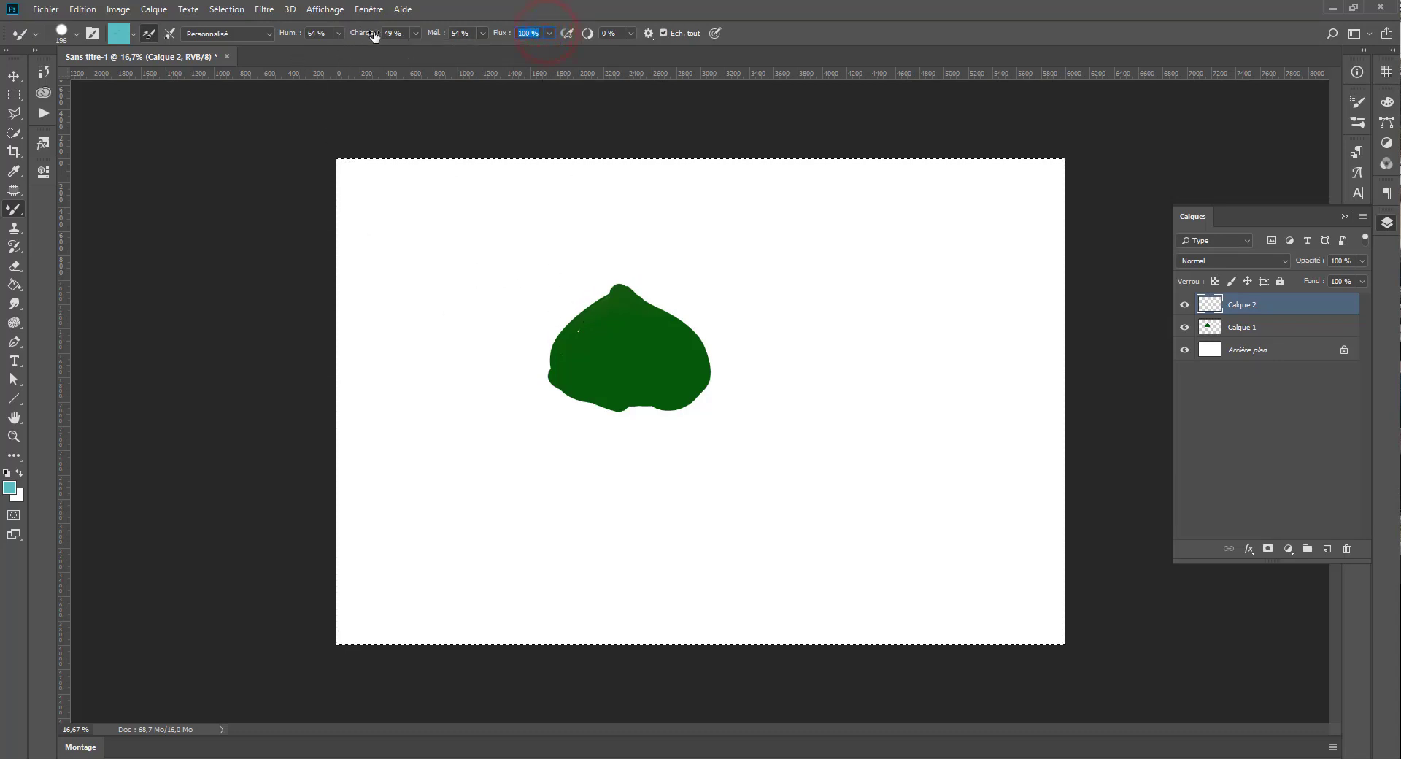
{"action": "left_click", "coordinate": [417, 32]}
{"action": "left_click_drag", "start_coordinate": [417, 51], "coordinate": [514, 71]}
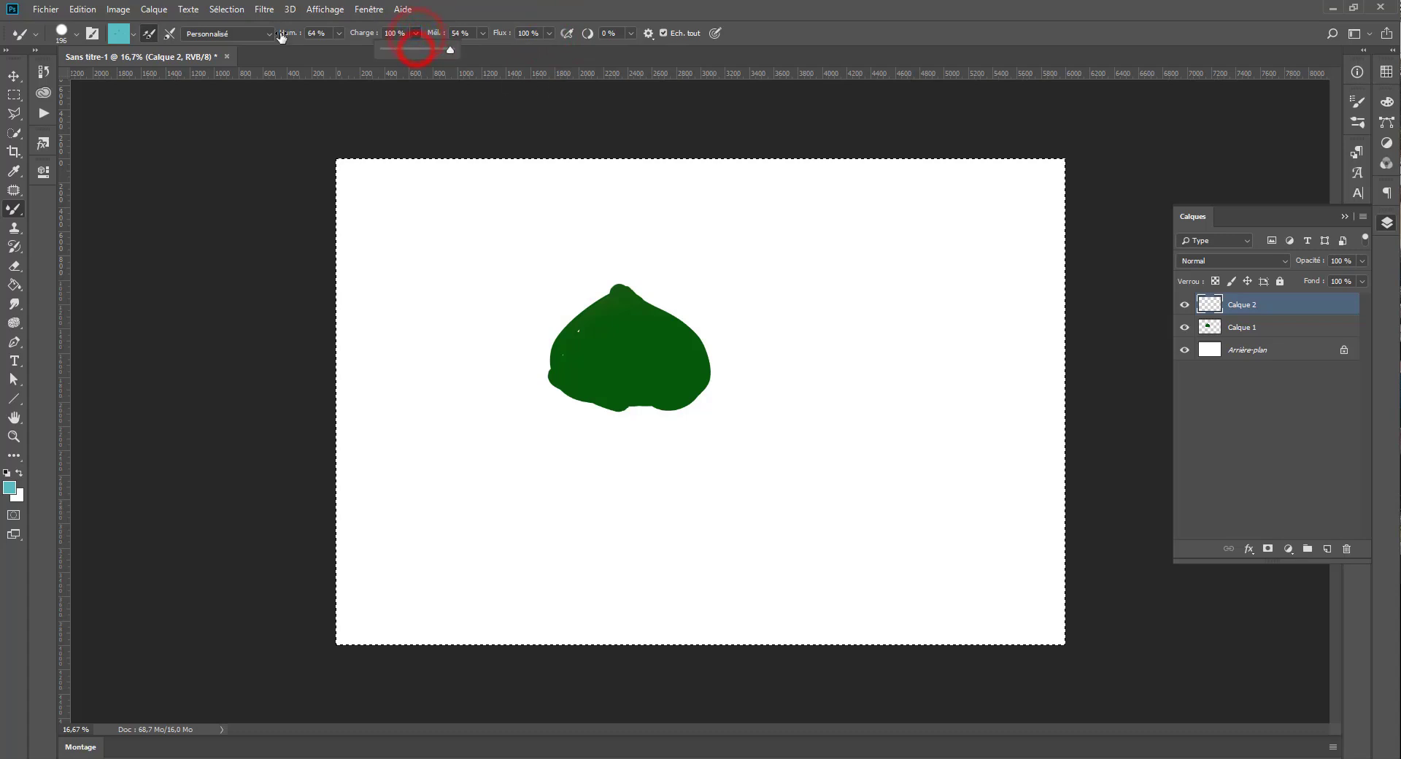
{"action": "left_click", "coordinate": [340, 34]}
{"action": "left_click_drag", "start_coordinate": [335, 50], "coordinate": [220, 70]}
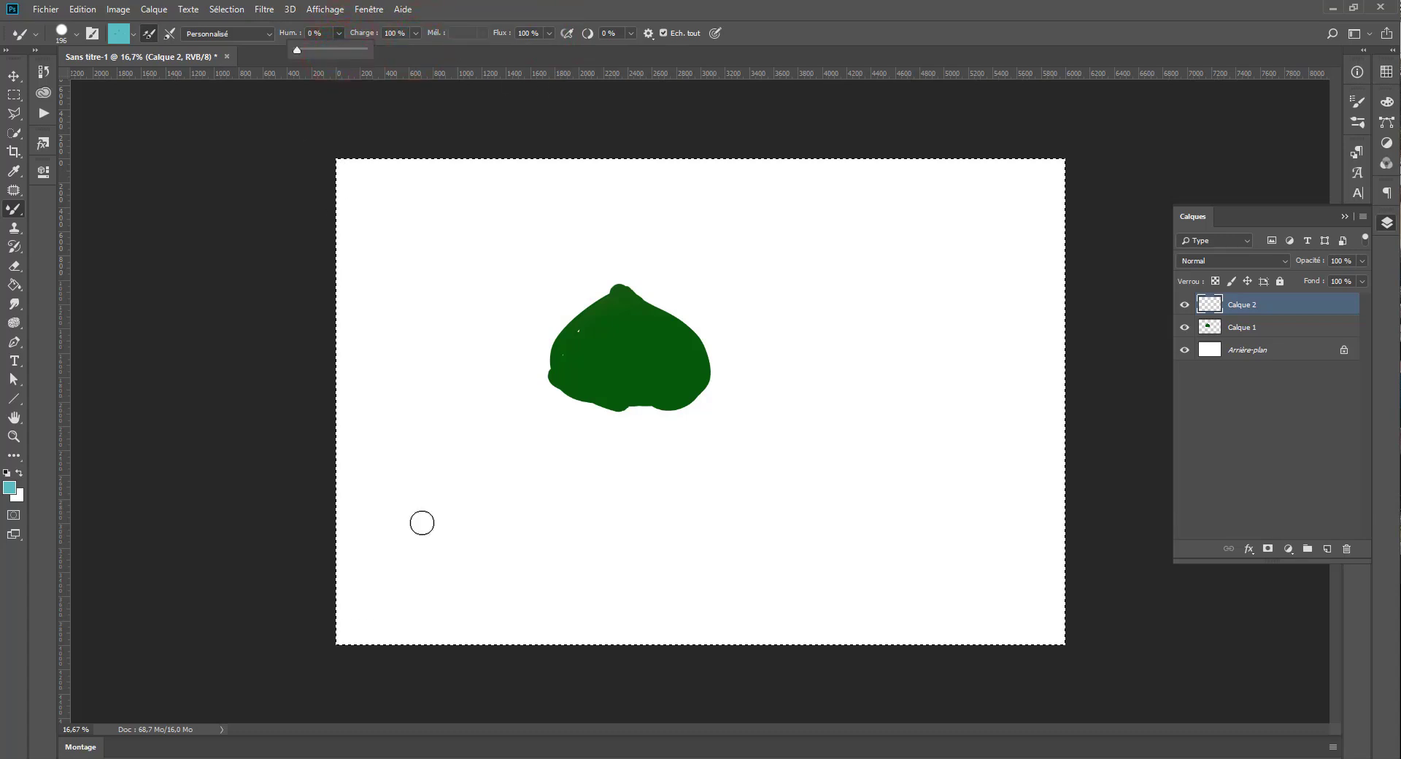
{"action": "key", "text": "ctrl+d"}
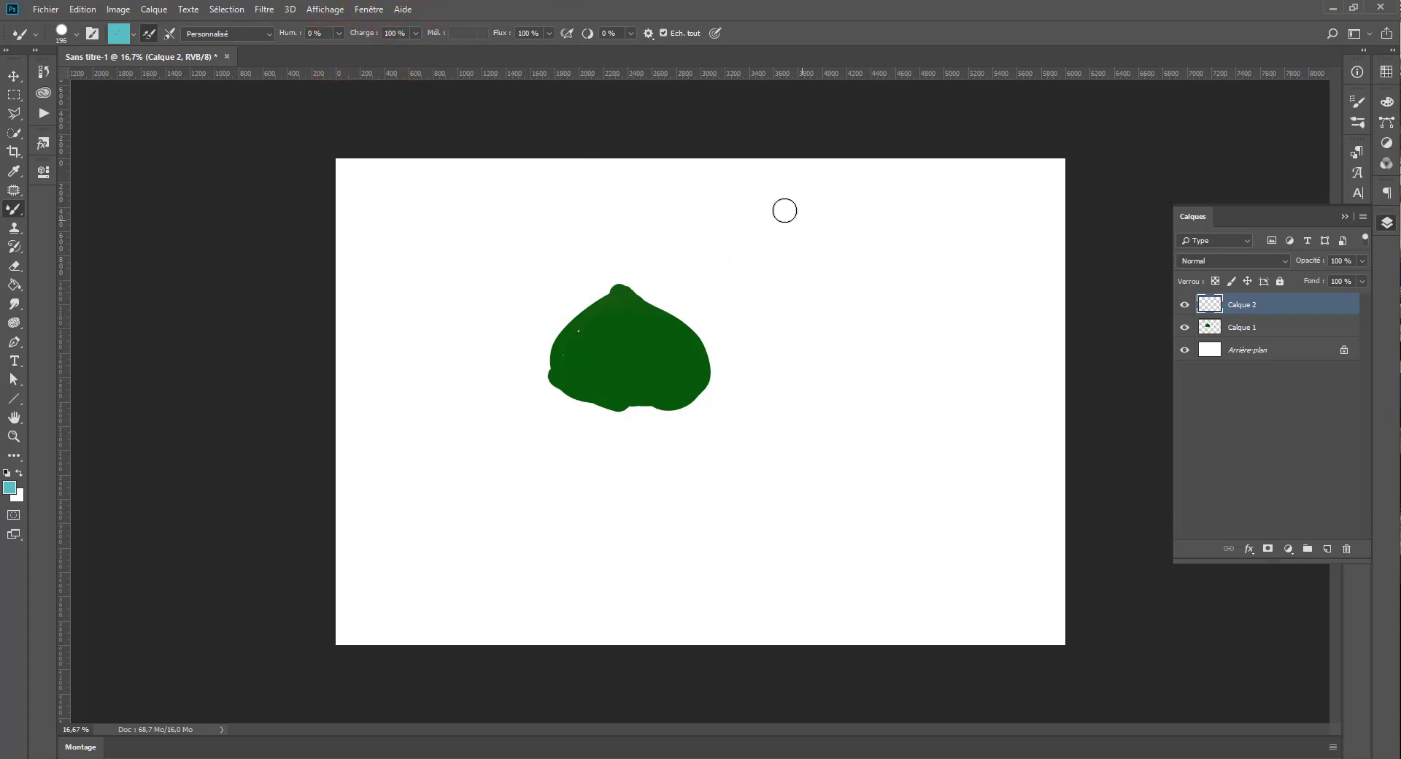
- Paint a teal stroke beside the green patch at 100 % flow, and a zigzag next to it at 33 % flow
{"action": "left_click_drag", "start_coordinate": [934, 252], "coordinate": [891, 519]}
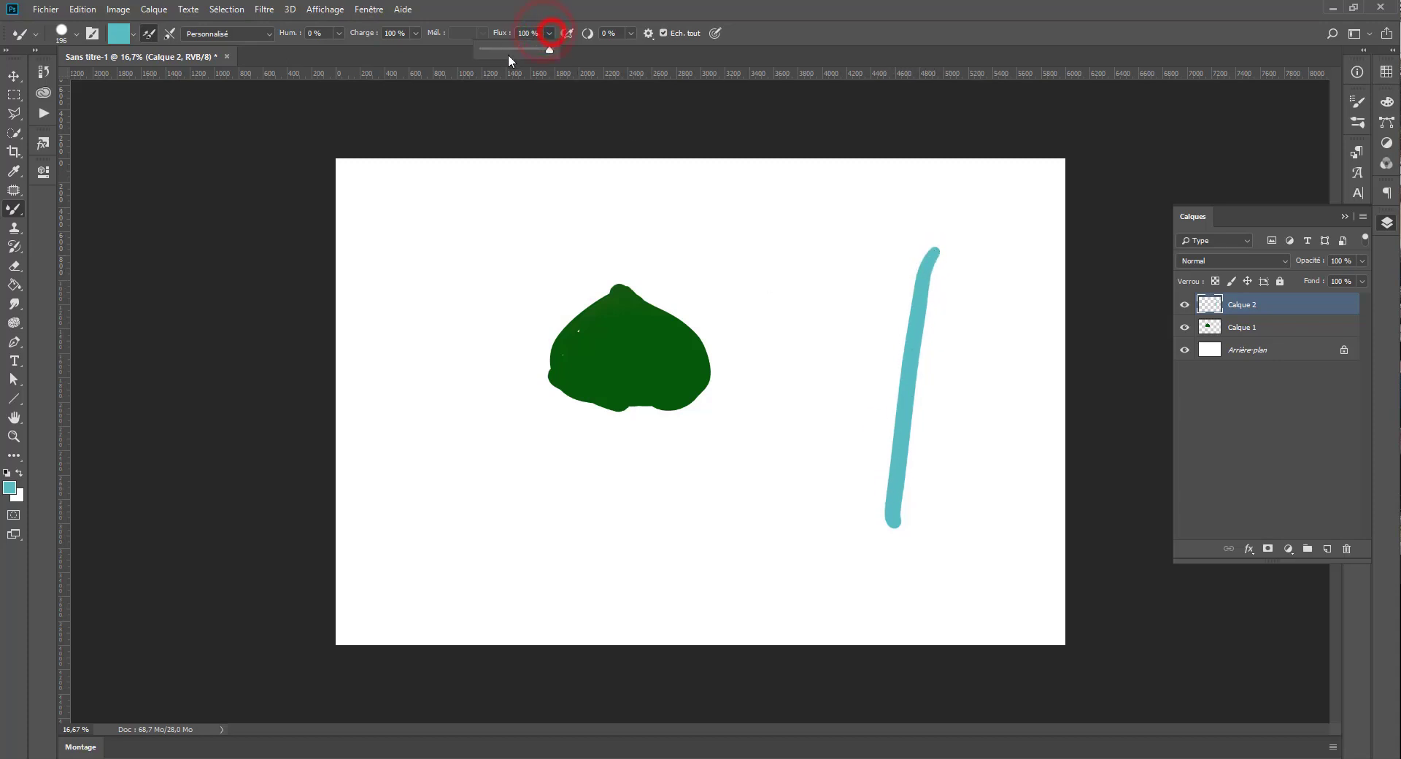
{"action": "left_click", "coordinate": [501, 47]}
{"action": "mouse_move", "coordinate": [875, 231]}
{"action": "left_mouse_down"}
{"action": "mouse_move", "coordinate": [813, 468]}
{"action": "mouse_move", "coordinate": [857, 419]}
{"action": "mouse_move", "coordinate": [909, 307]}
{"action": "left_mouse_up"}
- Paint two teal test strokes between the patch and zigzag at 2 % flow, and one near the canvas's right edge at 1 %
{"action": "left_click", "coordinate": [549, 33]}
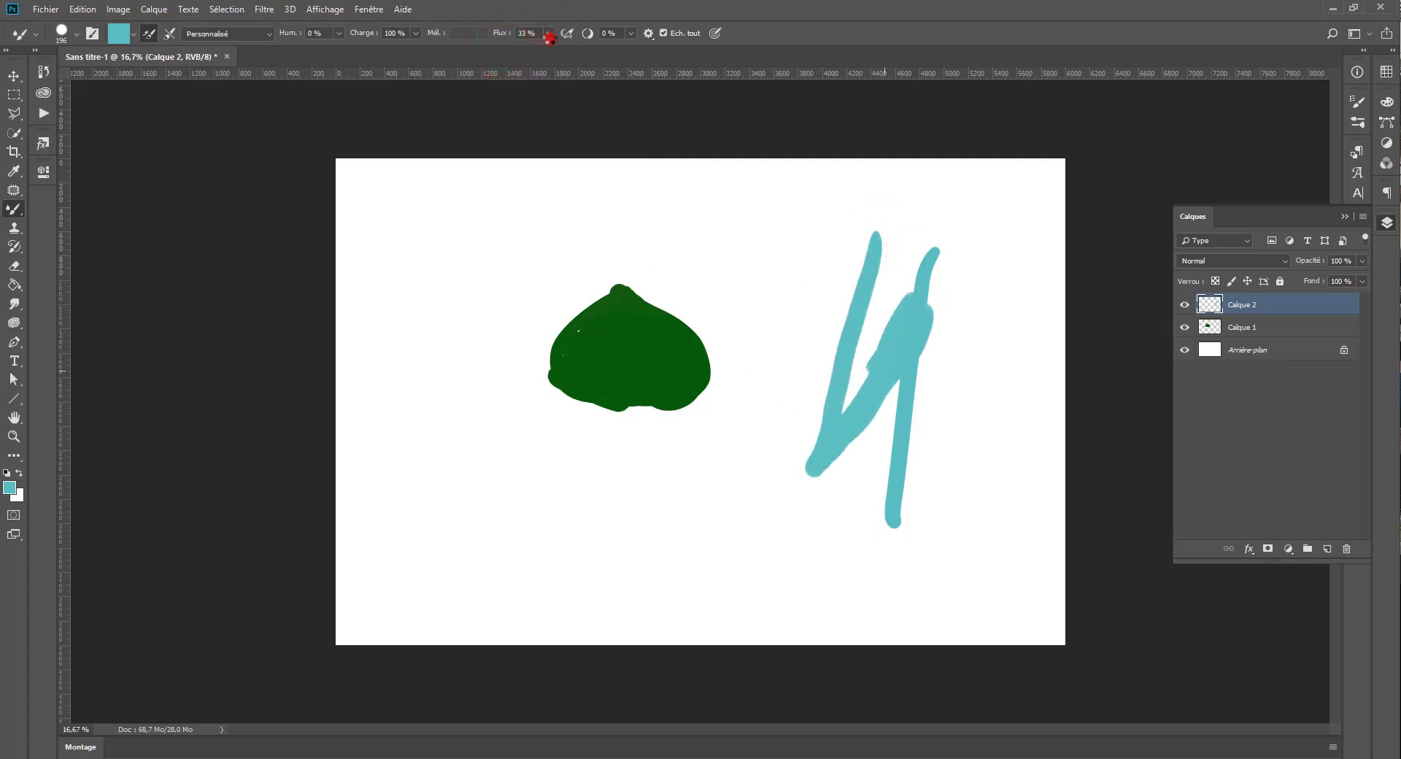
{"action": "mouse_move", "coordinate": [803, 242]}
{"action": "left_mouse_down"}
{"action": "mouse_move", "coordinate": [759, 402]}
{"action": "mouse_move", "coordinate": [810, 335]}
{"action": "mouse_move", "coordinate": [781, 431]}
{"action": "mouse_move", "coordinate": [853, 253]}
{"action": "mouse_move", "coordinate": [873, 238]}
{"action": "mouse_move", "coordinate": [807, 324]}
{"action": "mouse_move", "coordinate": [749, 446]}
{"action": "mouse_move", "coordinate": [837, 311]}
{"action": "mouse_move", "coordinate": [847, 258]}
{"action": "left_mouse_up"}
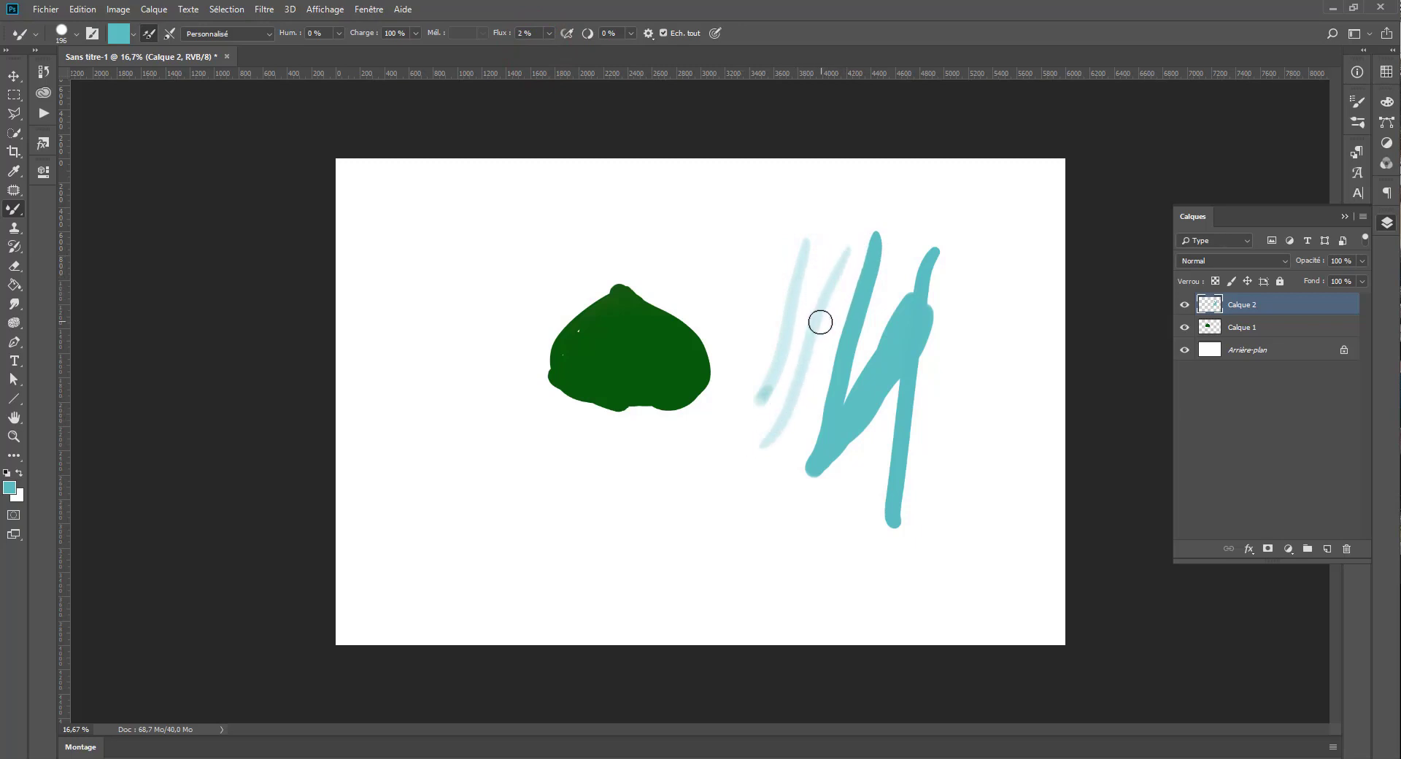
{"action": "left_click", "coordinate": [550, 33]}
{"action": "left_click", "coordinate": [548, 48]}
{"action": "mouse_move", "coordinate": [997, 263]}
{"action": "left_mouse_down"}
{"action": "mouse_move", "coordinate": [1009, 409]}
{"action": "mouse_move", "coordinate": [1032, 478]}
{"action": "mouse_move", "coordinate": [1013, 543]}
{"action": "left_mouse_up"}
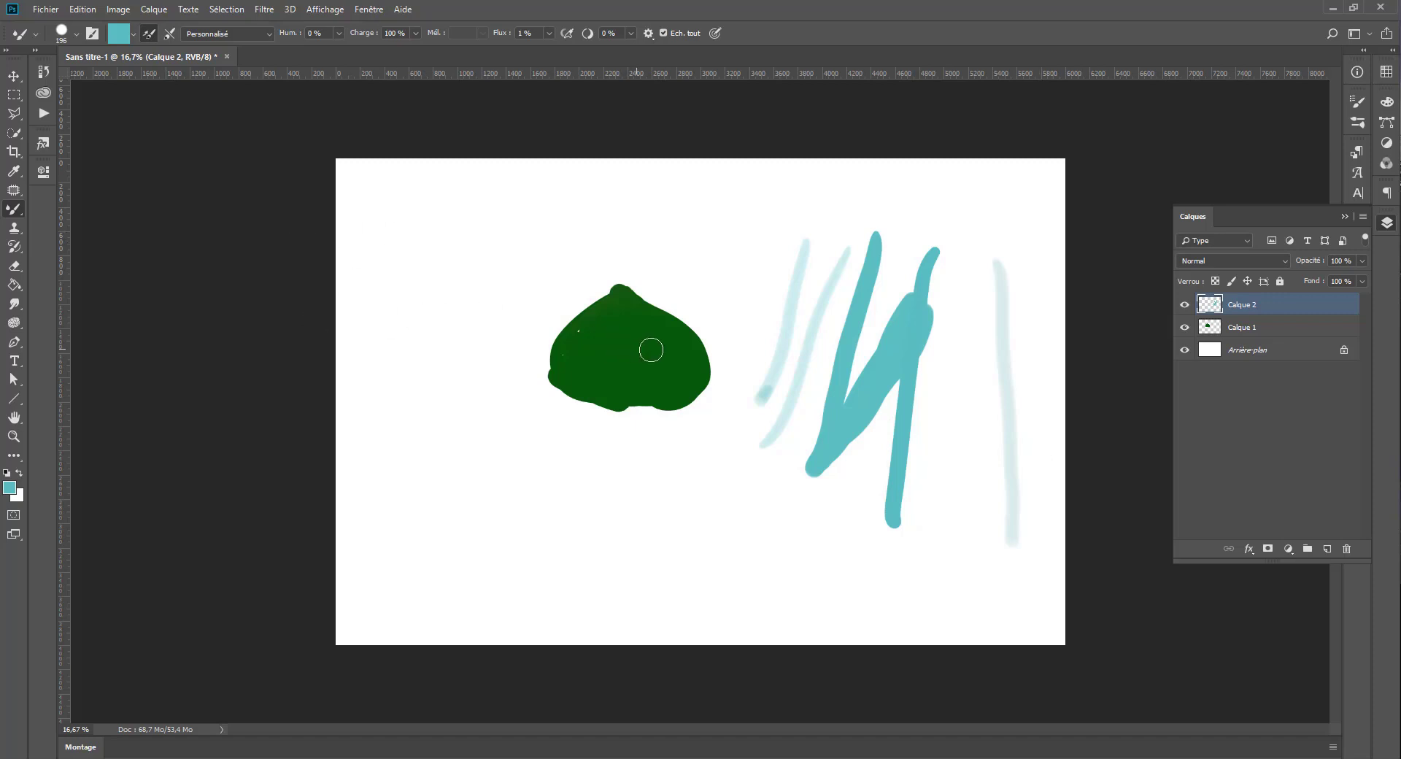
- Layer short teal strokes over the right half of the green patch at 1 % flow
{"action": "mouse_move", "coordinate": [637, 332]}
{"action": "left_mouse_down"}
{"action": "mouse_move", "coordinate": [690, 378]}
{"action": "mouse_move", "coordinate": [648, 327]}
{"action": "mouse_move", "coordinate": [659, 322]}
{"action": "mouse_move", "coordinate": [701, 377]}
{"action": "left_mouse_up"}
{"action": "mouse_move", "coordinate": [657, 321]}
{"action": "left_mouse_down"}
{"action": "mouse_move", "coordinate": [706, 373]}
{"action": "mouse_move", "coordinate": [677, 321]}
{"action": "left_mouse_up"}
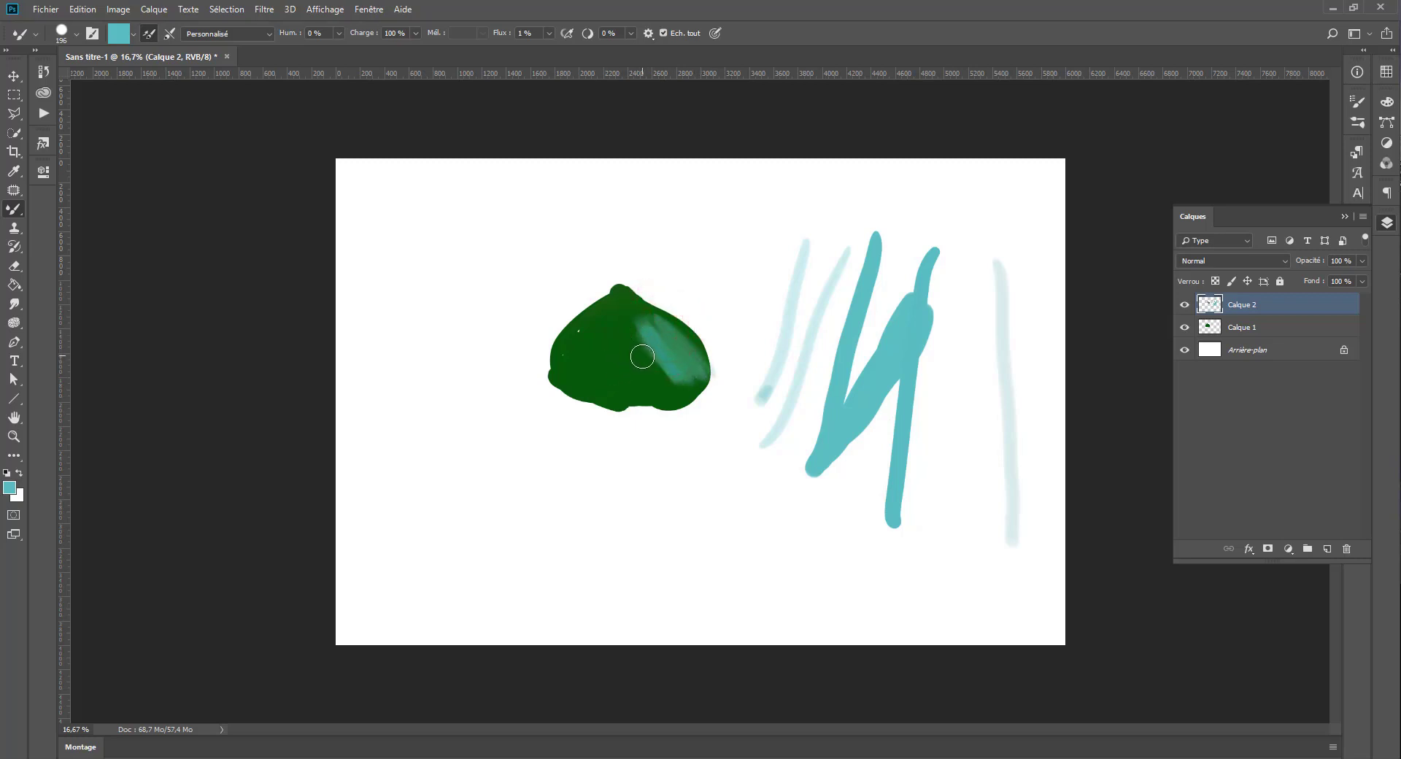
{"action": "left_click_drag", "start_coordinate": [658, 369], "coordinate": [671, 395]}
{"action": "left_click_drag", "start_coordinate": [650, 364], "coordinate": [667, 390]}
{"action": "left_click_drag", "start_coordinate": [625, 338], "coordinate": [646, 379]}
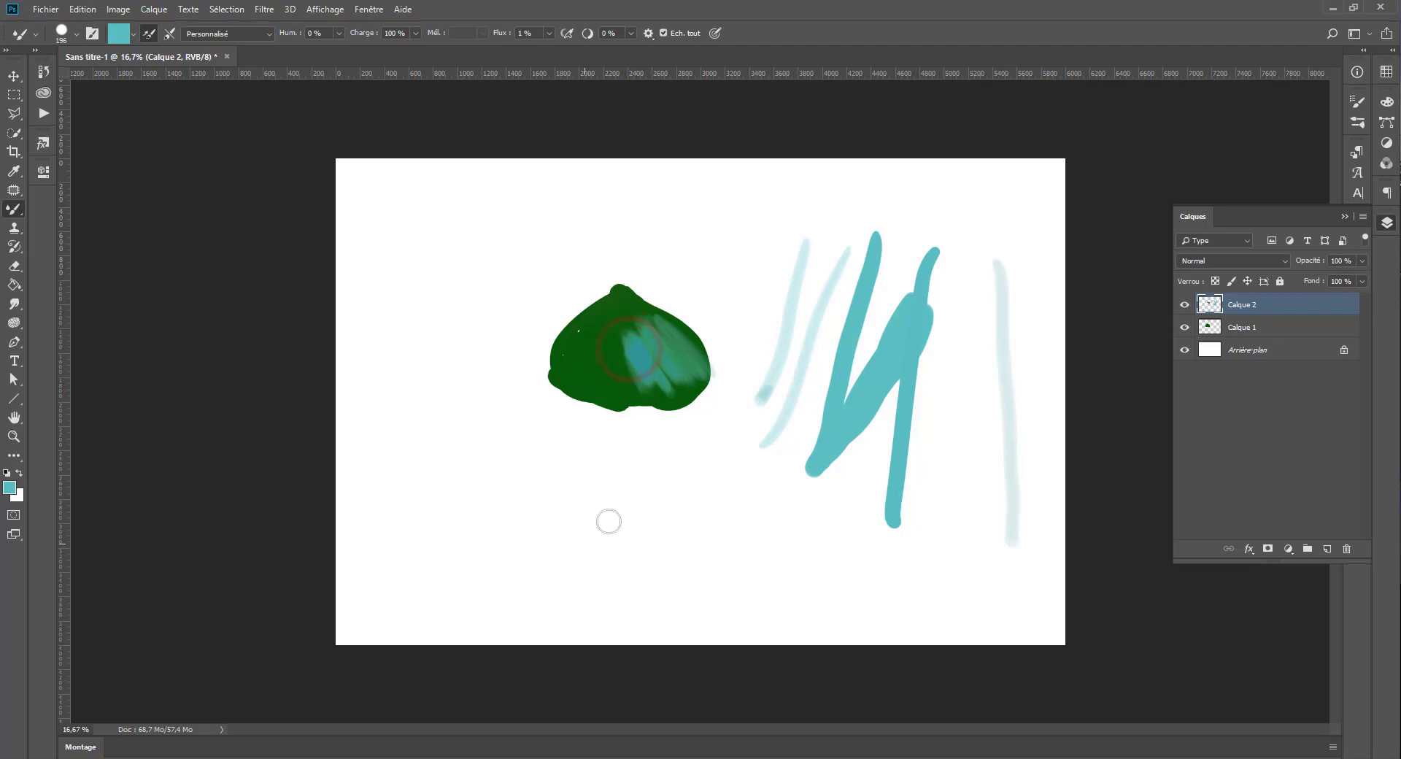
- Clear the test strokes from Calque 2, set the flow to 100 %, and deselect the canvas
{"action": "key", "text": "Delete"}
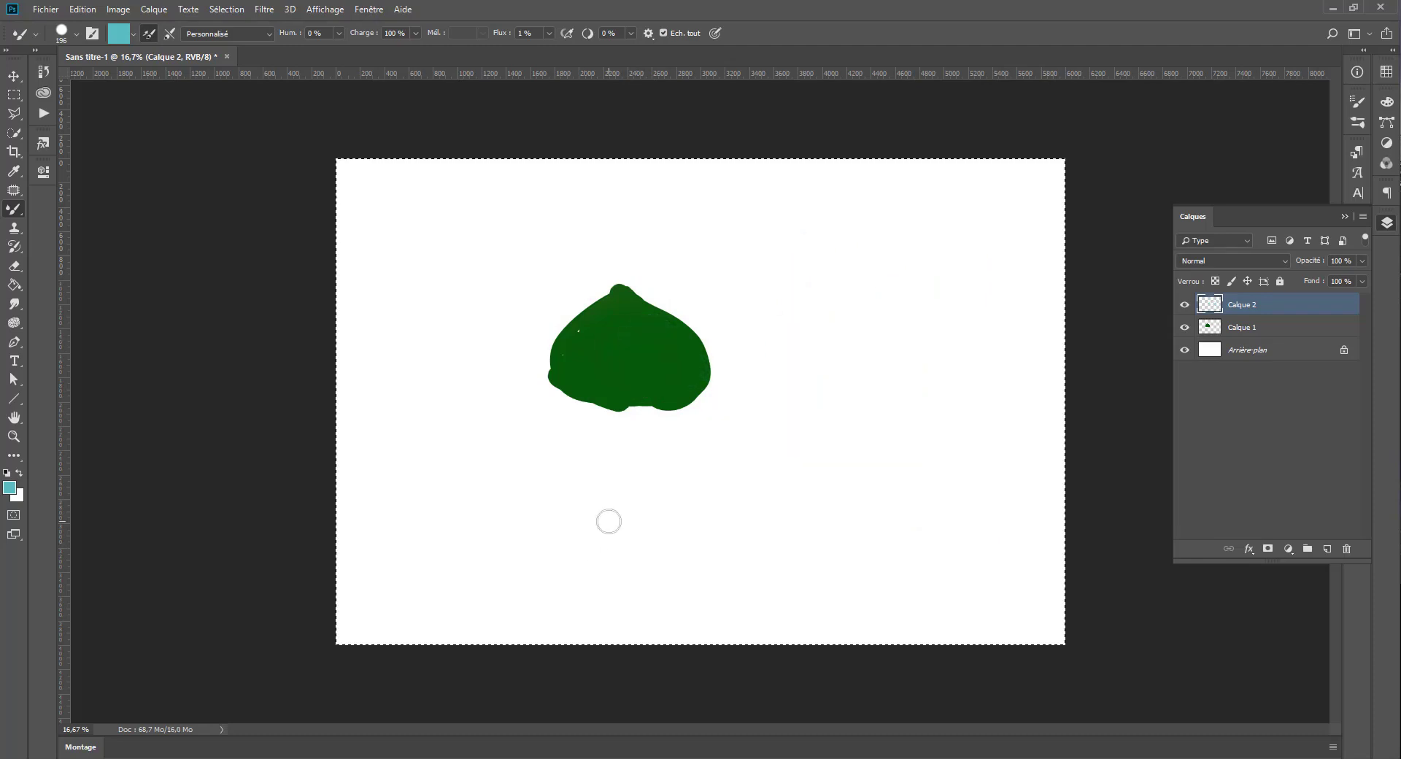
{"action": "left_click", "coordinate": [548, 33]}
{"action": "left_click_drag", "start_coordinate": [557, 63], "coordinate": [640, 63]}
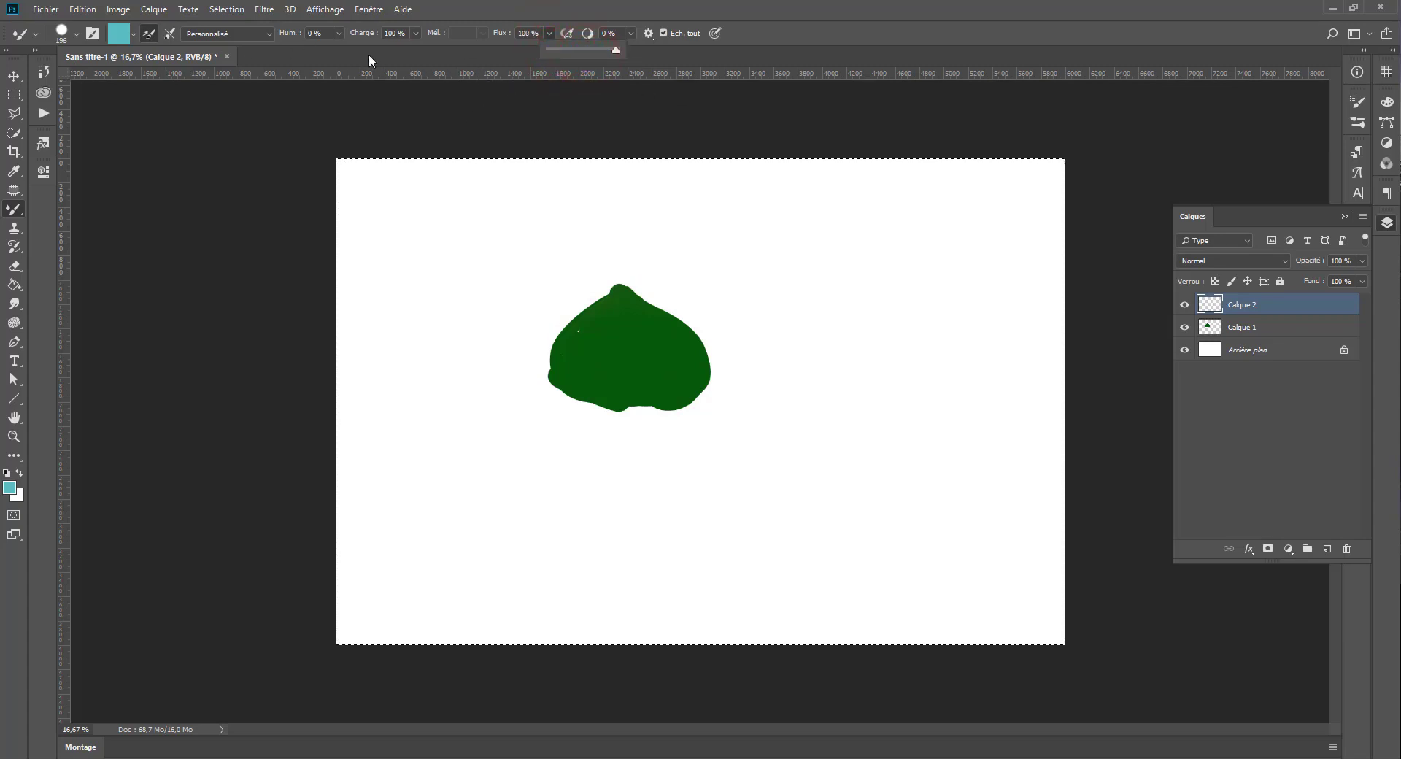
{"action": "key", "text": "ctrl+d"}
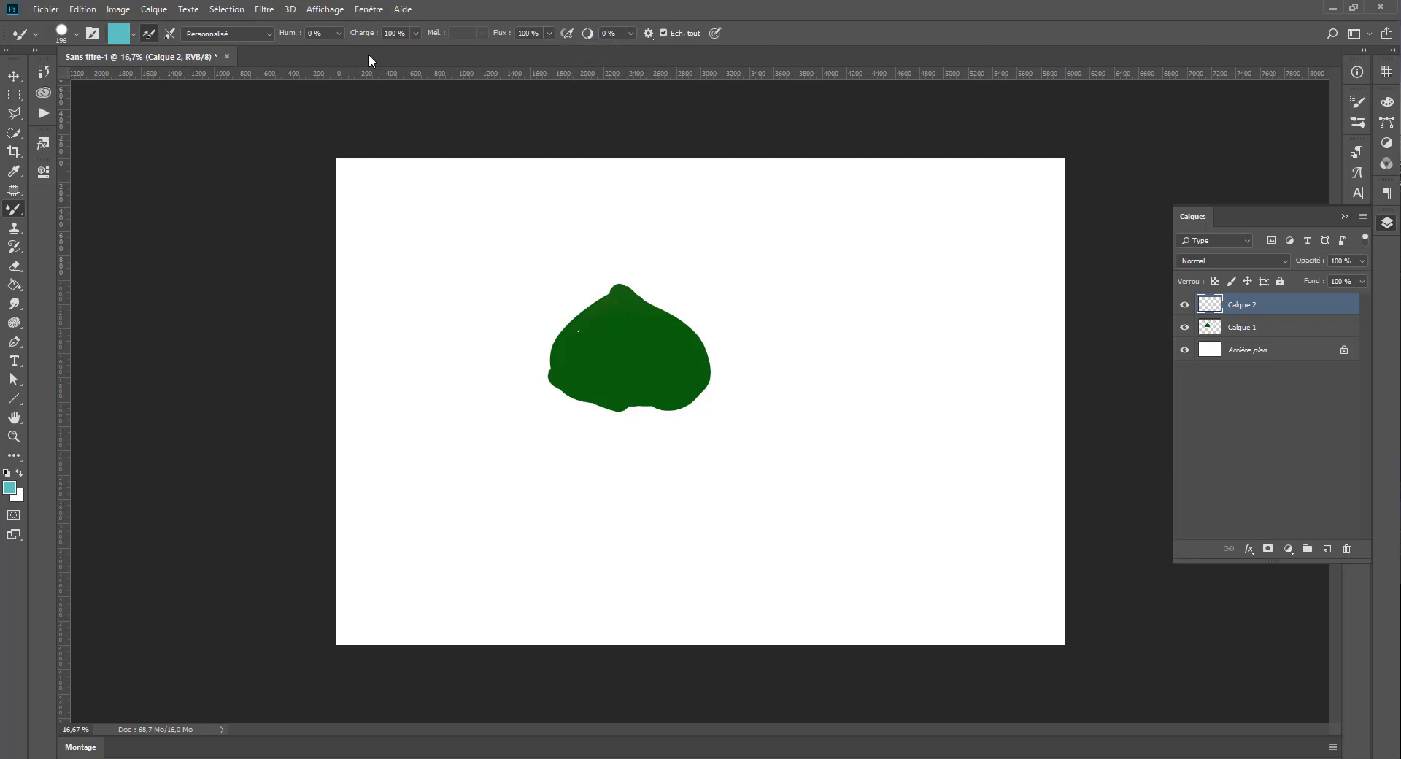